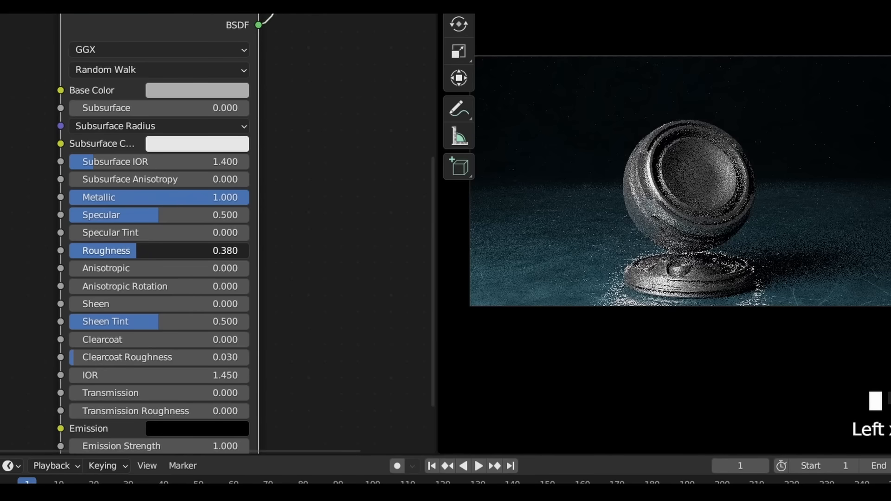
# Step: Lighten the metallic Principled BSDF's Base Color to light grey and set its Roughness to 0.405
pyautogui.click(195, 90)
pyautogui.moveTo(287, 146); pyautogui.dragTo(287, 126)
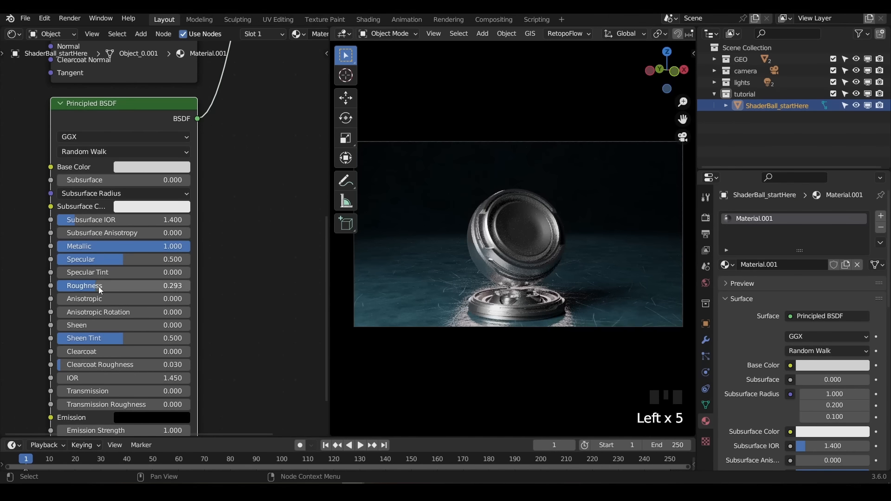
pyautogui.moveTo(98, 286); pyautogui.dragTo(115, 287)
pyautogui.click(250, 195)
# Step: Connect the upper, non-metallic Principled BSDF to the Material Output's Surface as a preview
pyautogui.scroll(-5, 239, 192)
pyautogui.scroll(-1, 237, 188)
pyautogui.moveTo(222, 97); pyautogui.dragTo(239, 246, button='middle')
pyautogui.scroll(-2, 236, 213)
pyautogui.moveTo(233, 162); pyautogui.dragTo(221, 188, button='middle')
pyautogui.keyDown('ctrl'); pyautogui.keyDown('shift'); pyautogui.click(155, 100); pyautogui.keyUp('shift'); pyautogui.keyUp('ctrl')
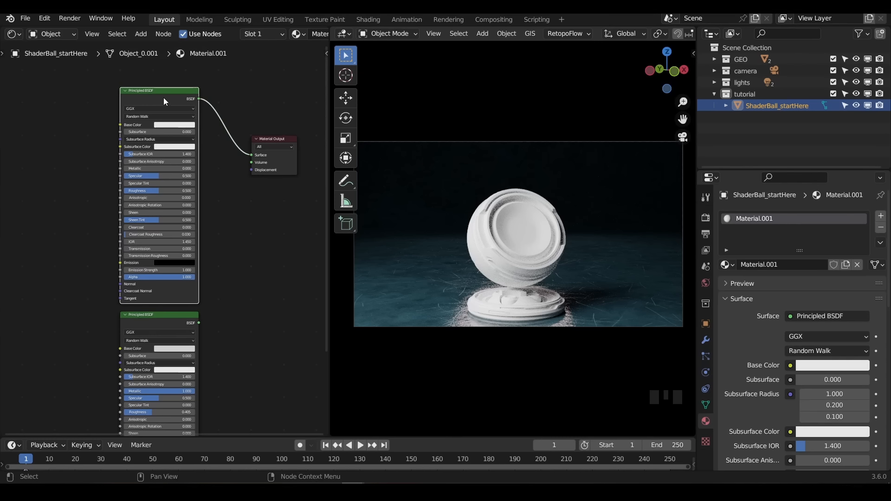
# Step: Search the add-ons in the preferences for "node"
pyautogui.click(45, 18)
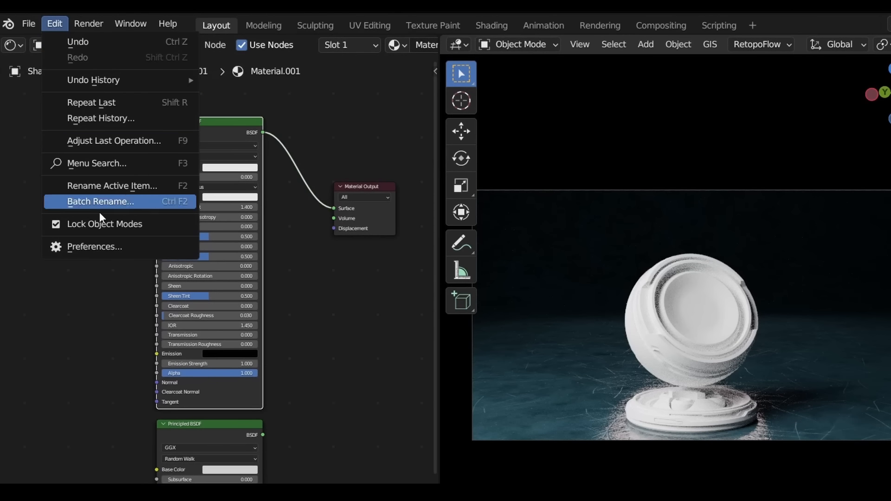
pyautogui.click(102, 246)
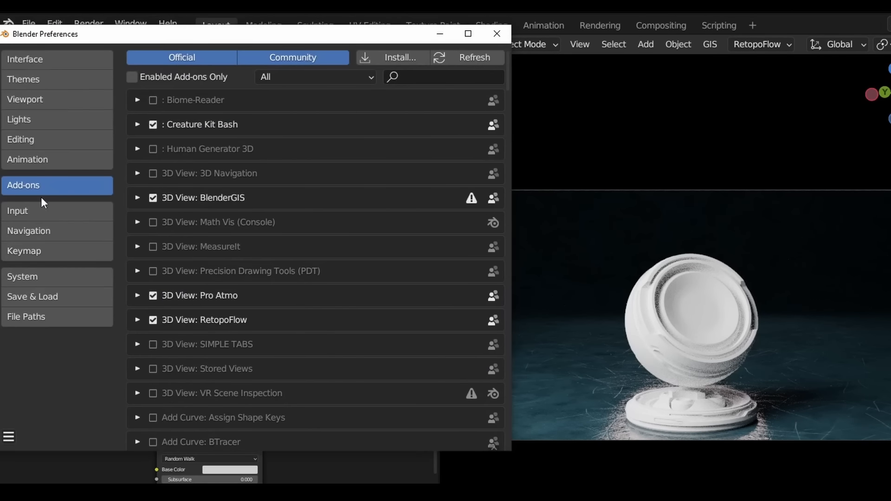
pyautogui.click(410, 77)
pyautogui.write('node')
pyautogui.press('Return')
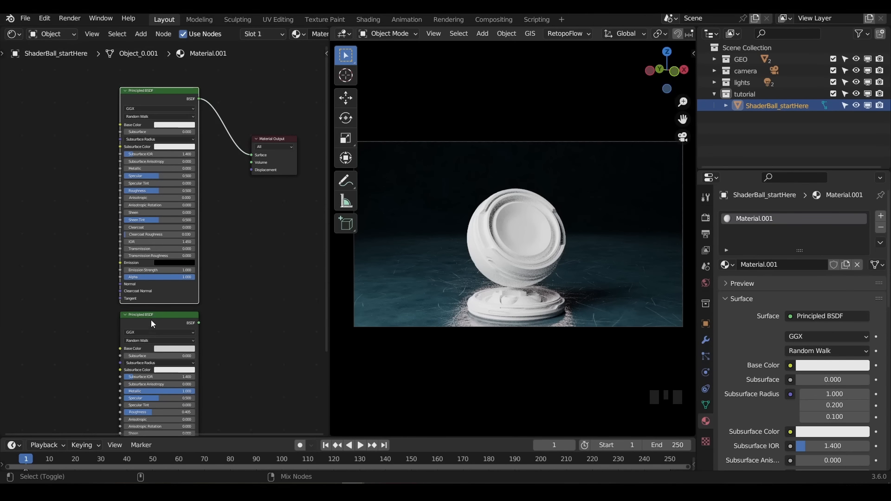
# Step: Compare the two Principled BSDF shaders by previewing them alternately, ending on the upper one
pyautogui.keyDown('ctrl'); pyautogui.keyDown('shift'); pyautogui.click(152, 320); pyautogui.keyUp('shift'); pyautogui.keyUp('ctrl')
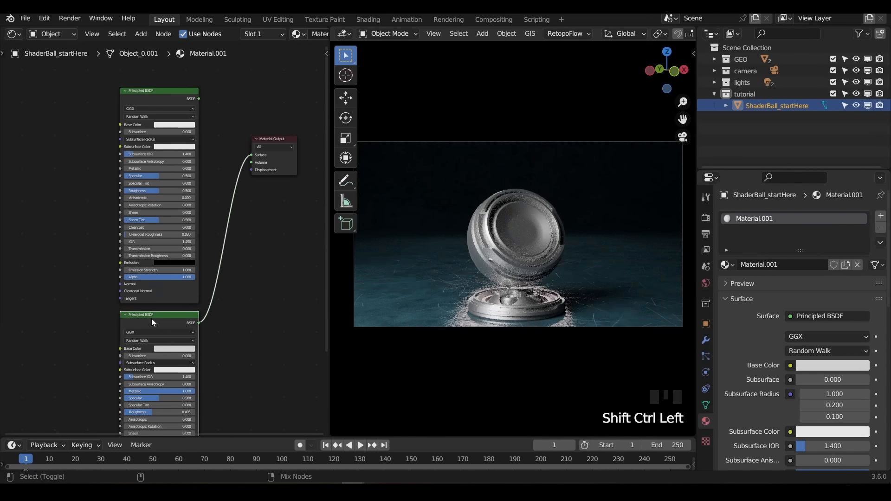
pyautogui.keyDown('ctrl'); pyautogui.keyDown('shift'); pyautogui.click(163, 98); pyautogui.keyUp('shift'); pyautogui.keyUp('ctrl')
pyautogui.keyDown('ctrl'); pyautogui.keyDown('shift'); pyautogui.click(166, 316); pyautogui.keyUp('shift'); pyautogui.keyUp('ctrl')
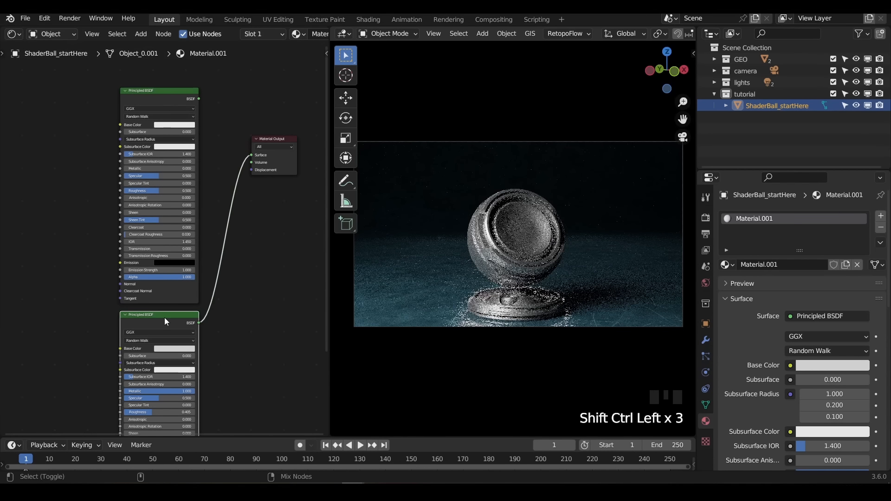
pyautogui.keyDown('ctrl'); pyautogui.keyDown('shift'); pyautogui.click(165, 99); pyautogui.keyUp('shift'); pyautogui.keyUp('ctrl')
# Step: Add a Noise Texture node beside the upper Principled BSDF
pyautogui.moveTo(67, 157); pyautogui.dragTo(144, 178, button='middle')
pyautogui.hotkey('shift', 'a')
pyautogui.write('noise')
pyautogui.click(159, 198)
pyautogui.click(46, 153)
# Step: Add a Color Ramp node next to the Noise Texture
pyautogui.moveTo(100, 145); pyautogui.dragTo(141, 161, button='middle')
pyautogui.hotkey('shift', 'a')
pyautogui.write('ramp')
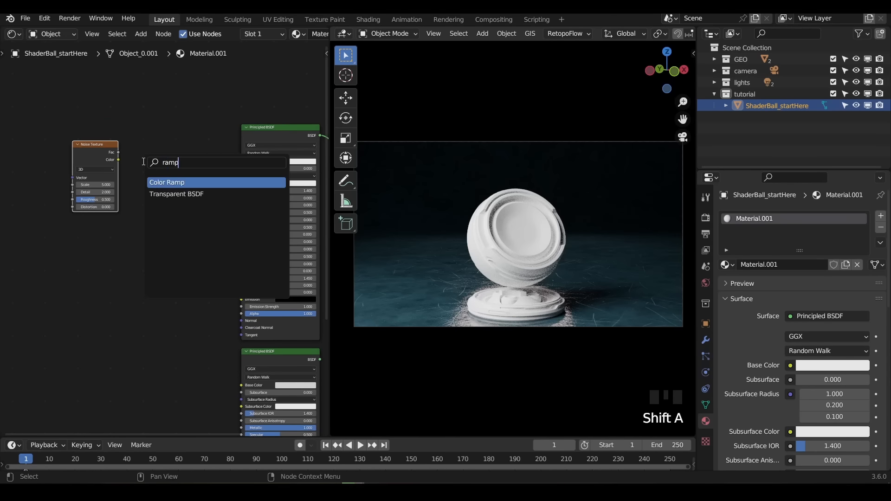
pyautogui.click(157, 183)
pyautogui.press('g')
pyautogui.click(113, 214)
# Step: Add a Mix node in Color mode between the Color Ramp and the upper Principled BSDF
pyautogui.hotkey('shift', 'a')
pyautogui.click(181, 123)
pyautogui.write('mi')
pyautogui.click(194, 151)
pyautogui.click(190, 177)
pyautogui.moveTo(101, 116); pyautogui.dragTo(128, 138, button='middle')
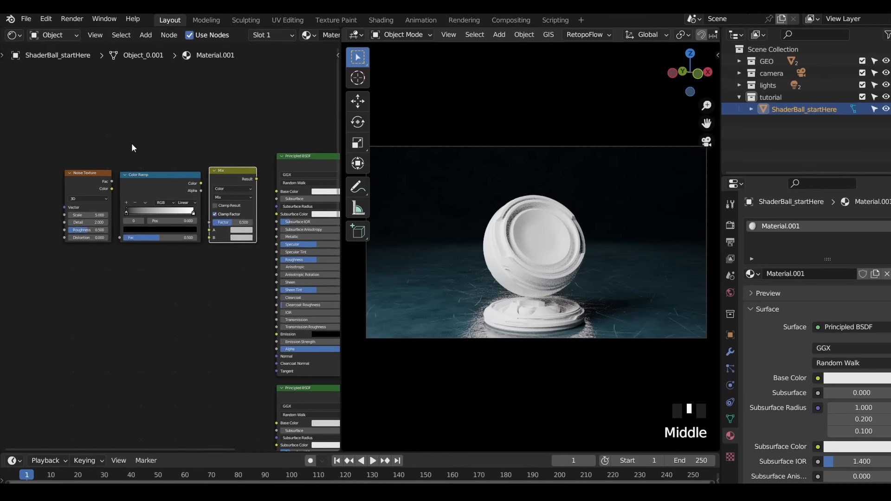
# Step: Connect the noise Fac through the Color Ramp to the Mix node's Factor, and preview the Mix result on the shader ball
pyautogui.scroll(4, 121, 138)
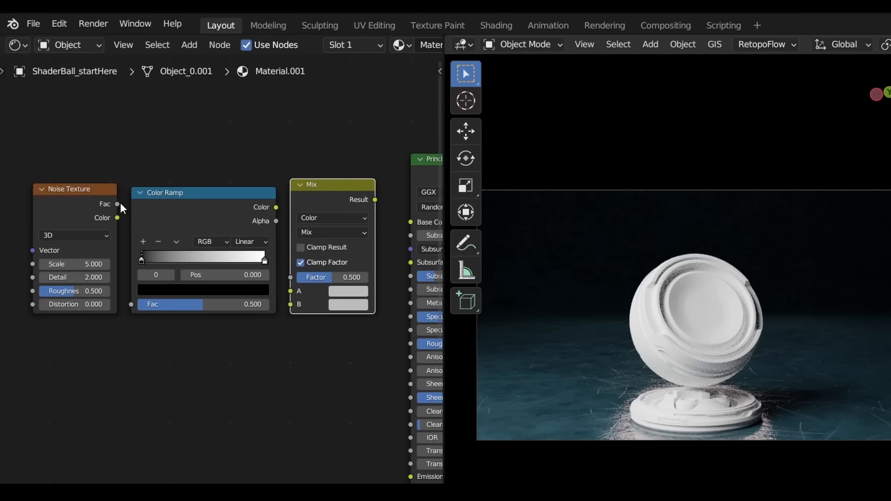
pyautogui.moveTo(119, 204); pyautogui.dragTo(139, 306)
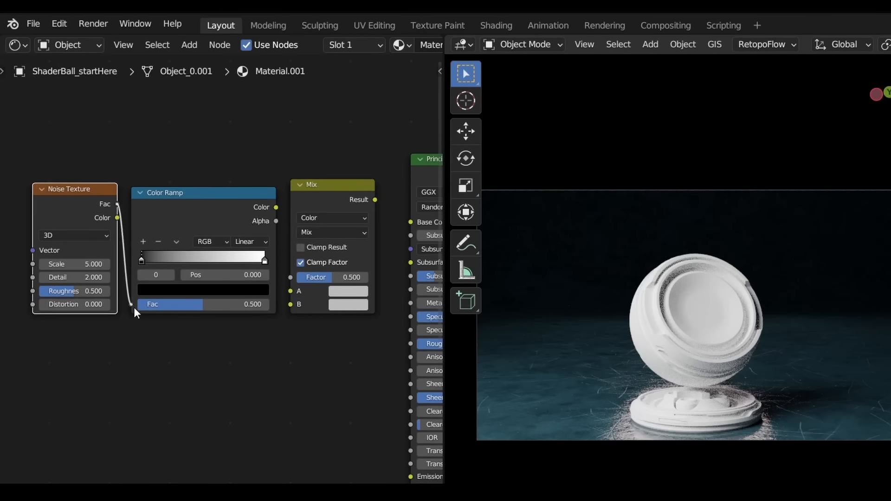
pyautogui.moveTo(276, 206); pyautogui.dragTo(287, 279)
pyautogui.moveTo(333, 190); pyautogui.dragTo(275, 190, button='middle')
pyautogui.keyDown('ctrl'); pyautogui.keyDown('shift'); pyautogui.click(291, 293); pyautogui.keyUp('shift'); pyautogui.keyUp('ctrl')
# Step: Set the Mix node's A color to blue and its B color to red
pyautogui.click(290, 295)
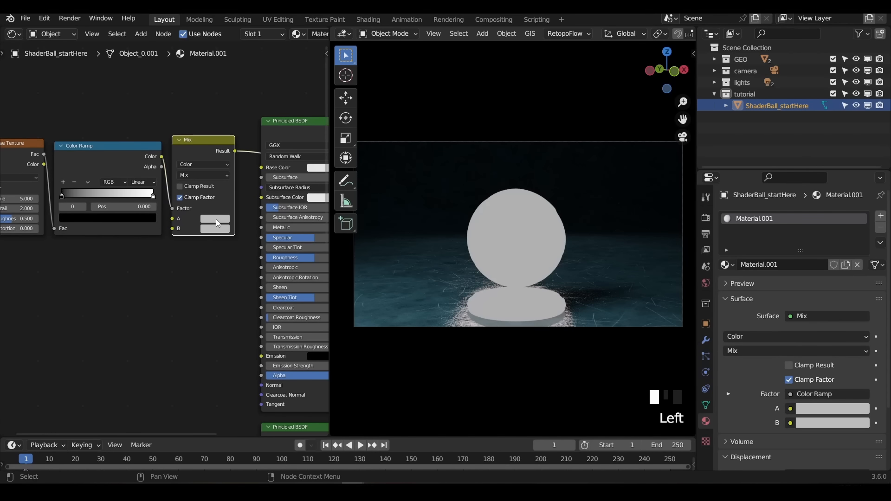
pyautogui.click(216, 218)
pyautogui.click(243, 144)
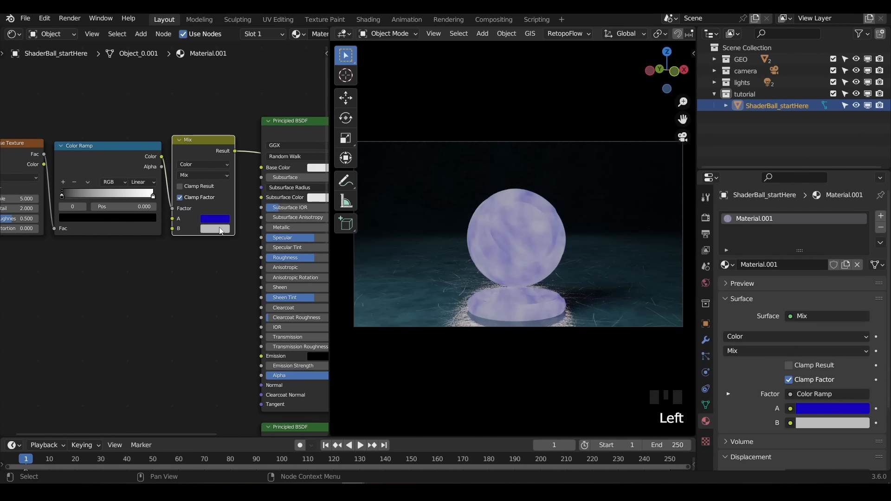
pyautogui.click(215, 230)
pyautogui.click(234, 166)
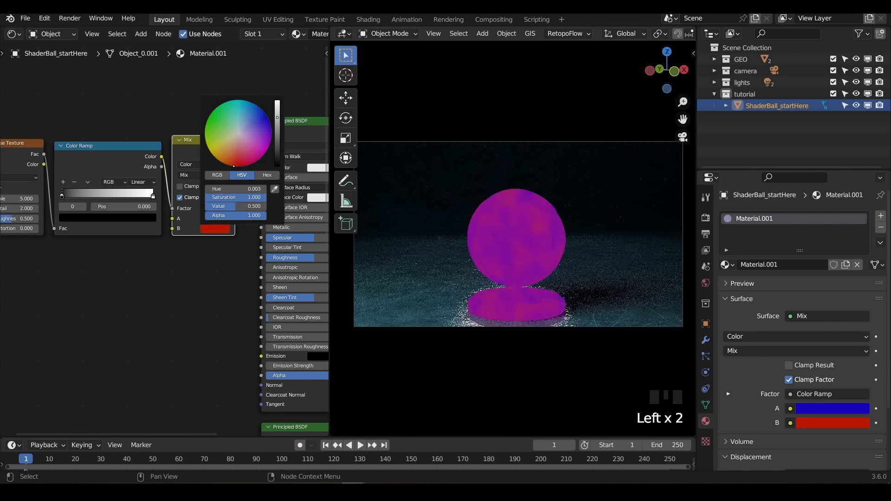
# Step: Increase the Color Ramp's contrast by moving the black stop to 0.255 and the white stop inward
pyautogui.moveTo(127, 113); pyautogui.dragTo(199, 122, button='middle')
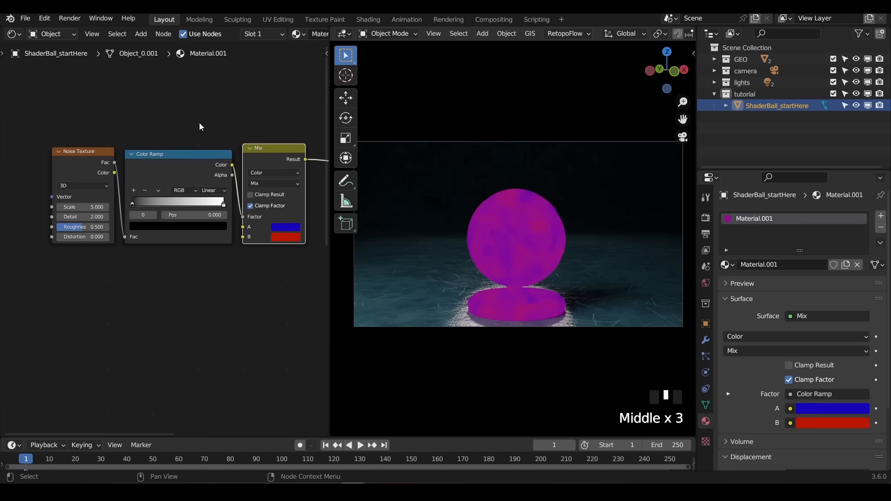
pyautogui.moveTo(134, 205); pyautogui.dragTo(150, 203)
pyautogui.moveTo(224, 206); pyautogui.dragTo(156, 204)
# Step: Set the Noise Texture's Scale to 7.9, Detail to 6.5 and Roughness to 0.887
pyautogui.moveTo(133, 130); pyautogui.dragTo(155, 133, button='middle')
pyautogui.moveTo(97, 209); pyautogui.dragTo(118, 229)
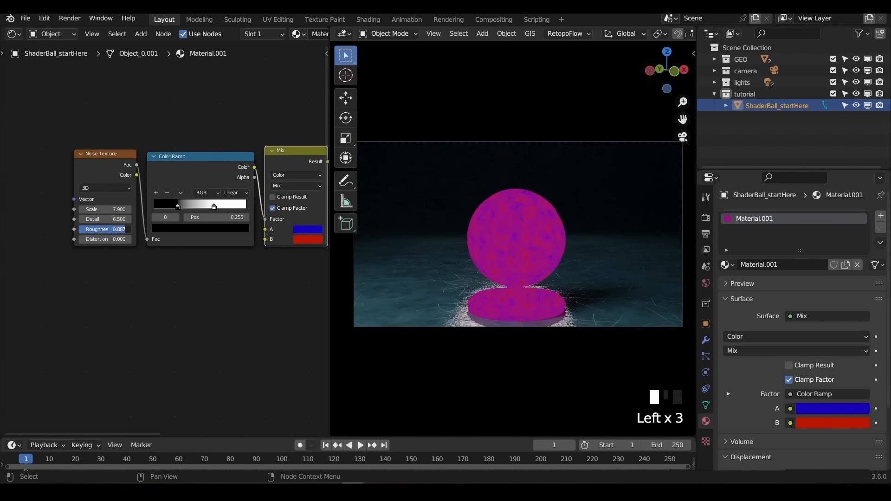
pyautogui.scroll(4, 431, 236)
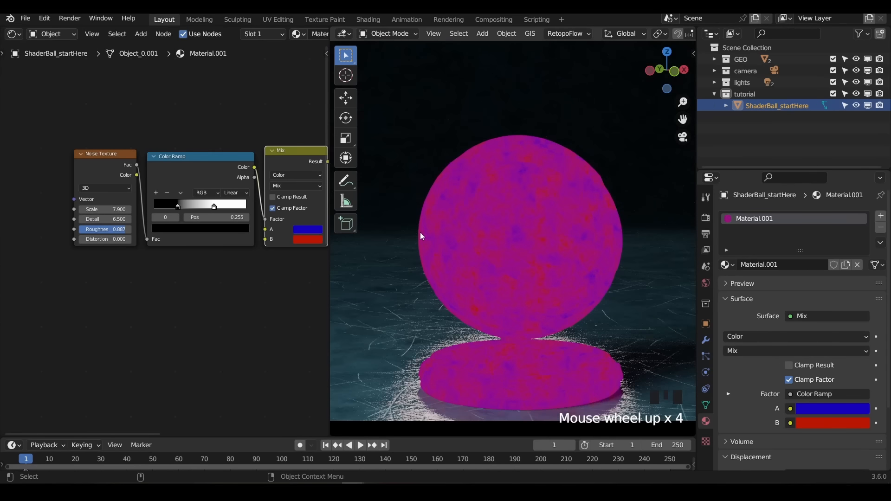
# Step: Change the Mix node's B color to orange
pyautogui.moveTo(266, 122); pyautogui.dragTo(168, 101, button='middle')
pyautogui.click(209, 219)
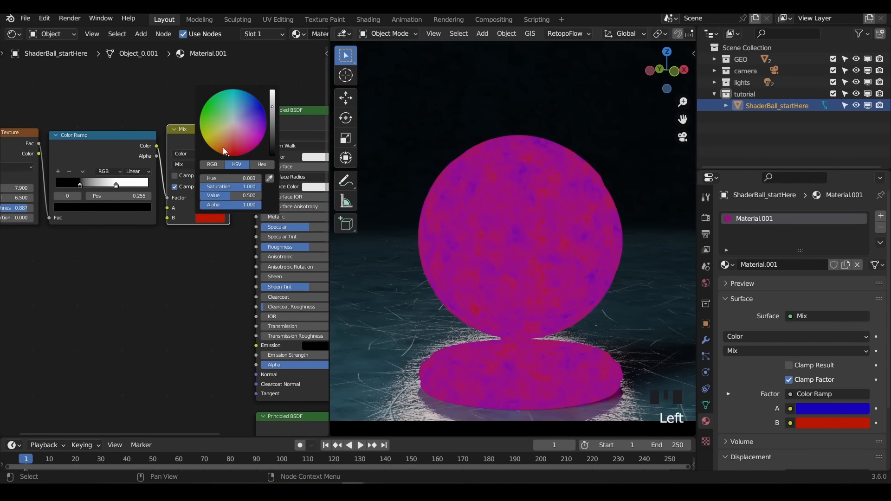
pyautogui.moveTo(224, 152); pyautogui.dragTo(218, 150)
pyautogui.click(183, 187)
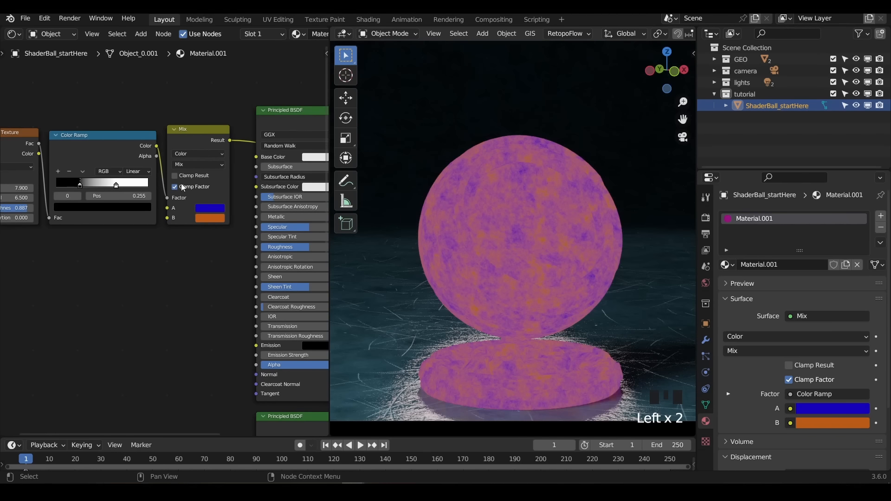
# Step: Copy the orange from B to the Mix node's A color, making A brighter and B darker
pyautogui.hotkey('ctrl', 'c')
pyautogui.hotkey('ctrl', 'v')
pyautogui.click(210, 210)
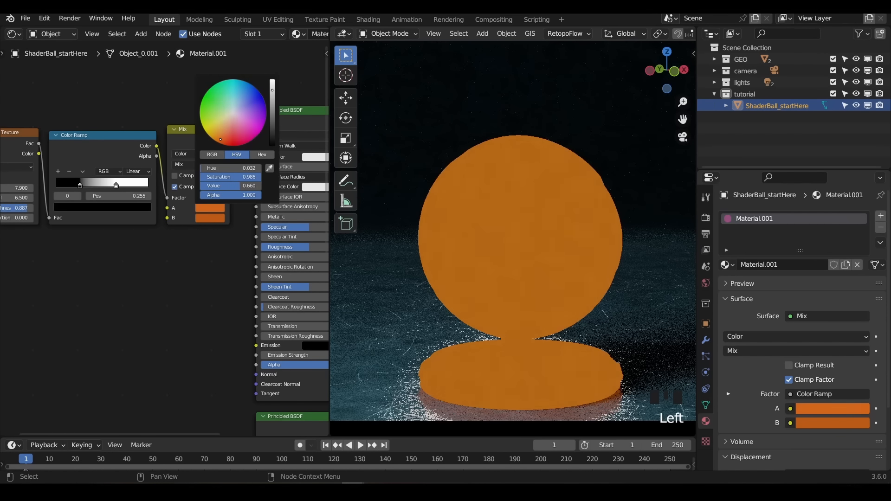
pyautogui.click(209, 219)
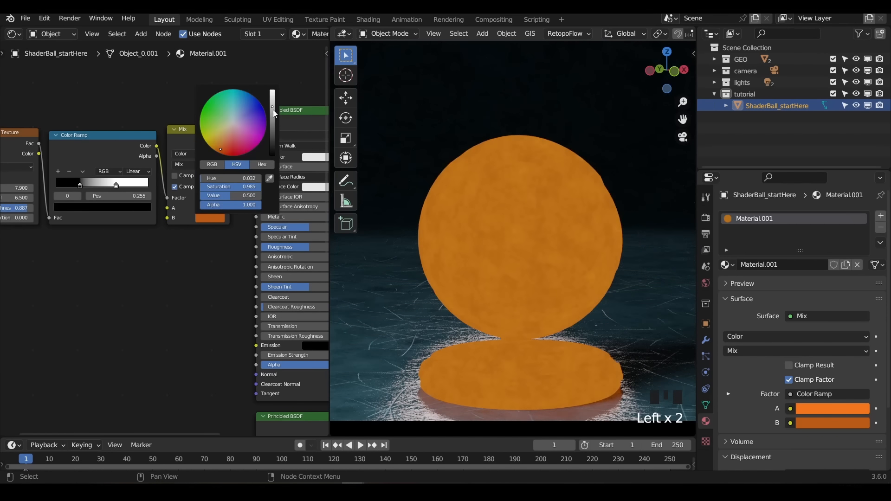
pyautogui.click(154, 89)
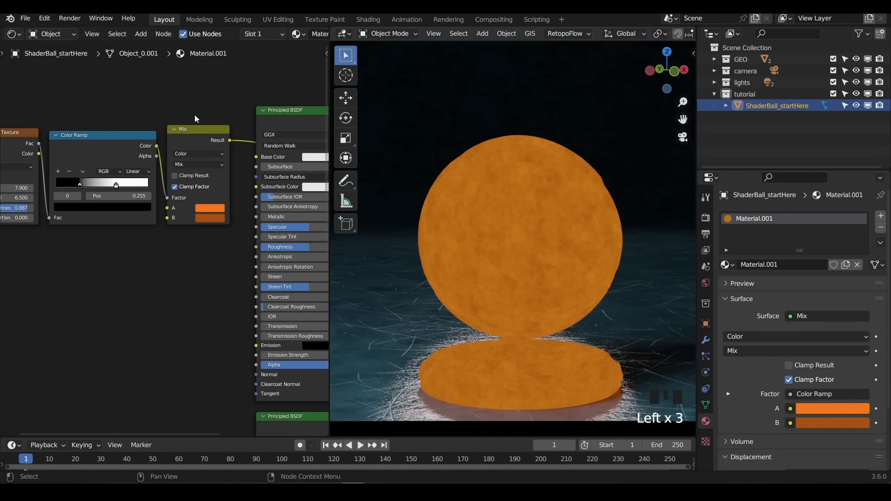
# Step: Connect the Mix result to the upper Principled BSDF's Base Color, and link that shader to the Material Output
pyautogui.moveTo(194, 115); pyautogui.dragTo(191, 118, button='middle')
pyautogui.moveTo(228, 143); pyautogui.dragTo(252, 159)
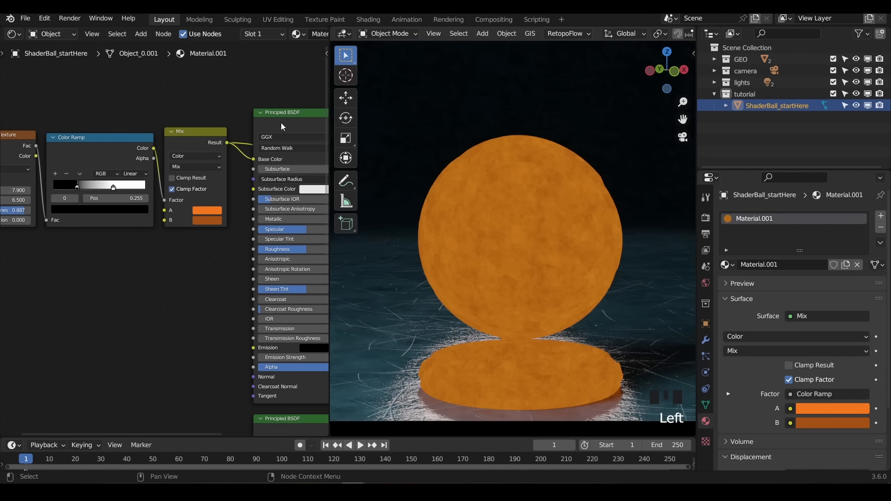
pyautogui.keyDown('ctrl'); pyautogui.keyDown('shift'); pyautogui.click(282, 117); pyautogui.keyUp('shift'); pyautogui.keyUp('ctrl')
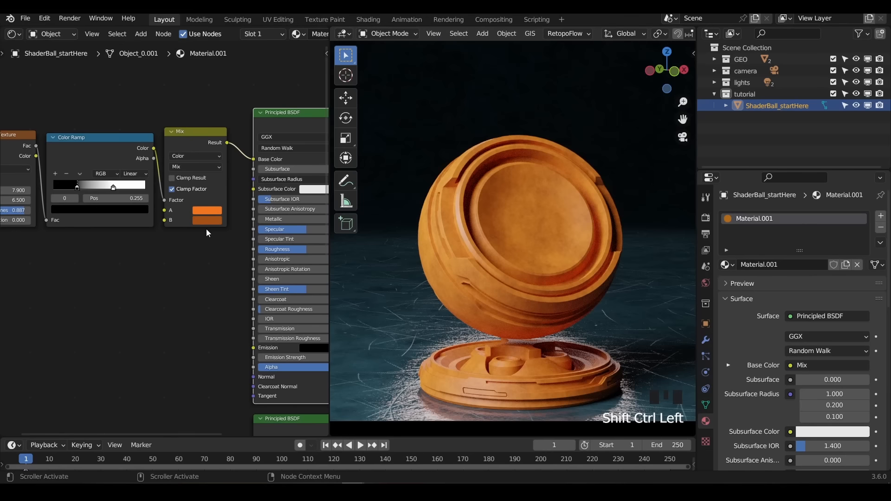
# Step: Set the orange Principled BSDF's Roughness to 0.747
pyautogui.moveTo(209, 231); pyautogui.dragTo(165, 225, button='middle')
pyautogui.moveTo(251, 245); pyautogui.dragTo(288, 244)
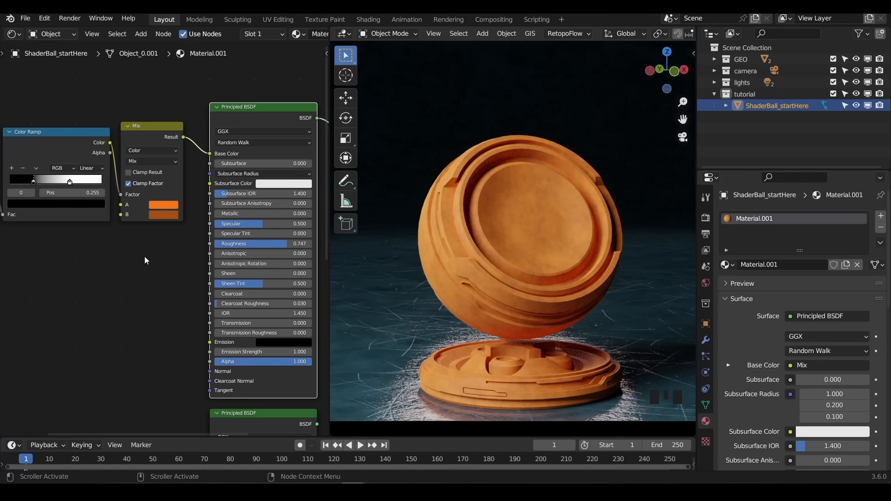
# Step: Add a Mix Shader node and connect it to the Surface input of the repositioned Material Output
pyautogui.moveTo(145, 260); pyautogui.dragTo(65, 232, button='middle')
pyautogui.hotkey('shift', 'a')
pyautogui.write('mix')
pyautogui.click(260, 261)
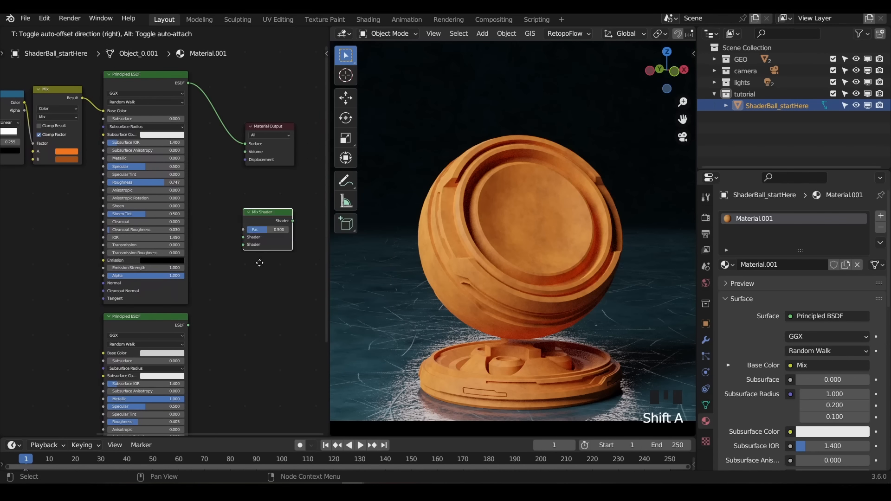
pyautogui.moveTo(259, 263); pyautogui.dragTo(230, 218, button='middle')
pyautogui.press('g')
pyautogui.click(278, 246)
pyautogui.moveTo(235, 244); pyautogui.dragTo(261, 238)
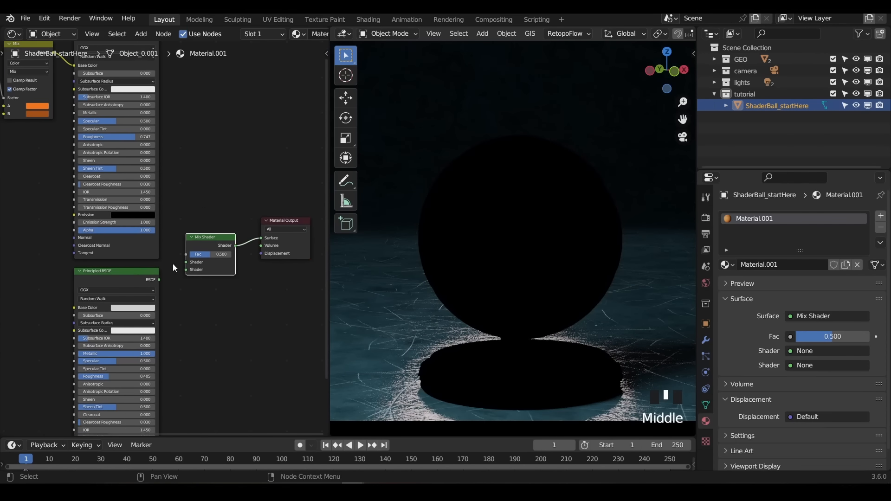
# Step: Connect the orange shader to the Mix Shader's first input and the metallic one to its second, and adjust the factor
pyautogui.moveTo(159, 279); pyautogui.dragTo(186, 269)
pyautogui.moveTo(186, 270); pyautogui.dragTo(195, 358, button='middle')
pyautogui.moveTo(168, 135); pyautogui.dragTo(196, 362)
pyautogui.moveTo(233, 334); pyautogui.dragTo(234, 246, button='middle')
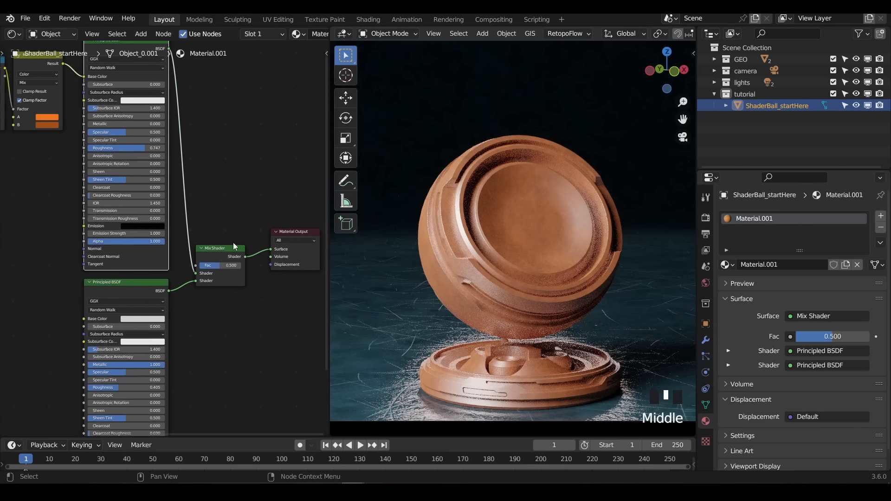
pyautogui.moveTo(221, 266)
pyautogui.mouseDown()
pyautogui.moveTo(204, 265)
pyautogui.moveTo(246, 266)
pyautogui.moveTo(199, 265)
pyautogui.moveTo(226, 266)
pyautogui.mouseUp()
pyautogui.moveTo(208, 296); pyautogui.dragTo(209, 285, button='middle')
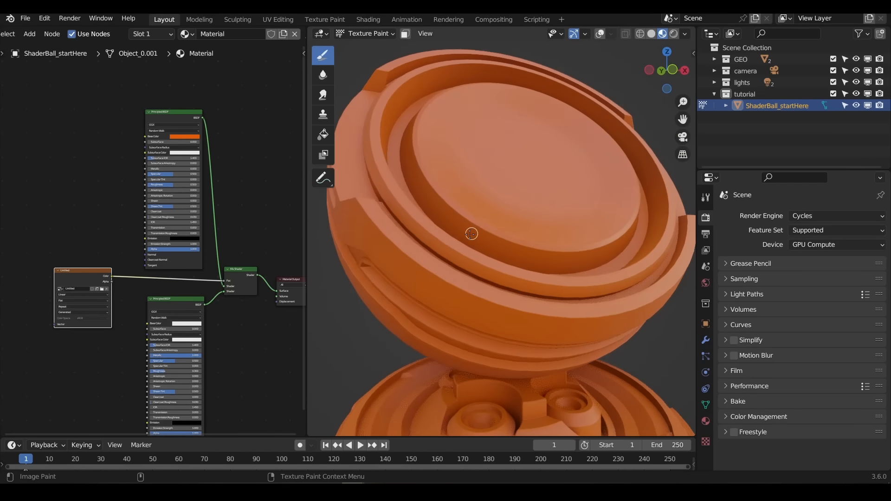
# Step: Paint white wear strokes along the rim edge of the shader ball
pyautogui.moveTo(471, 234); pyautogui.dragTo(424, 243, button='middle')
pyautogui.moveTo(424, 243); pyautogui.dragTo(438, 239)
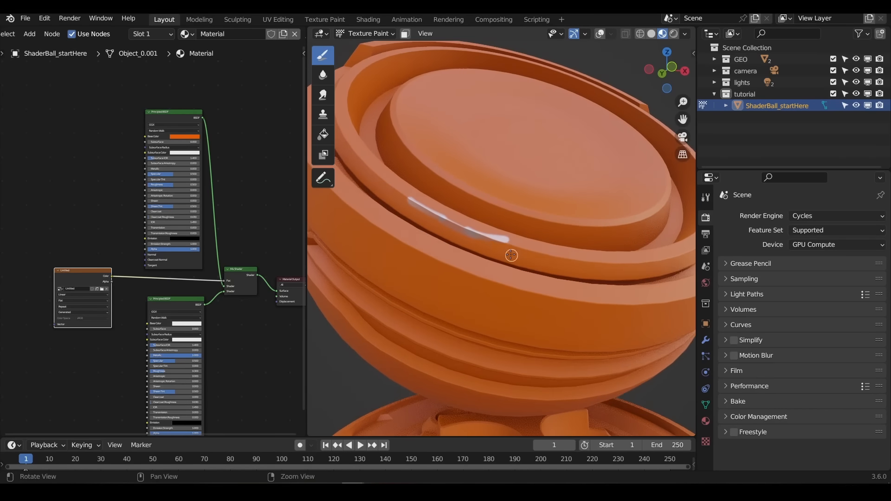
pyautogui.moveTo(509, 255); pyautogui.dragTo(516, 250)
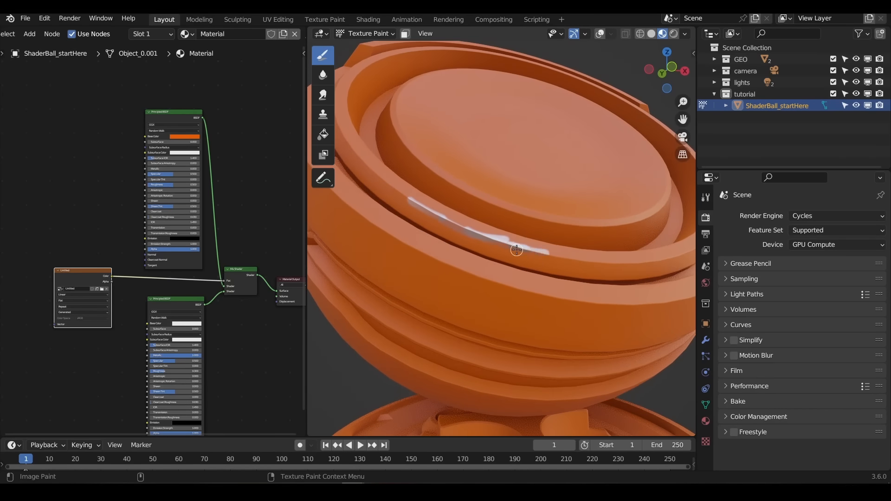
pyautogui.moveTo(561, 247)
pyautogui.mouseDown(button='middle')
pyautogui.moveTo(481, 223)
pyautogui.moveTo(440, 240)
pyautogui.mouseUp(button='middle')
pyautogui.moveTo(412, 268); pyautogui.dragTo(539, 261)
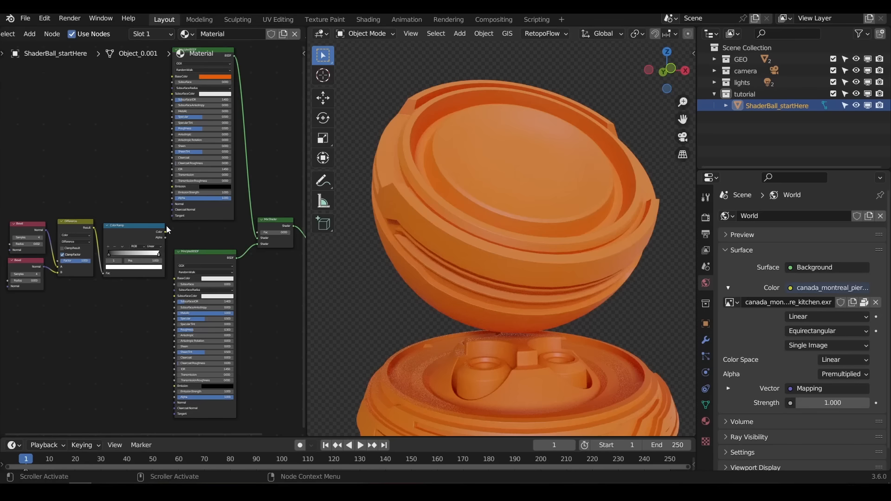
# Step: Connect the bevel Color Ramp's Color to the Mix Shader's Fac, and move its white stop close to the black stop
pyautogui.moveTo(166, 231); pyautogui.dragTo(258, 232)
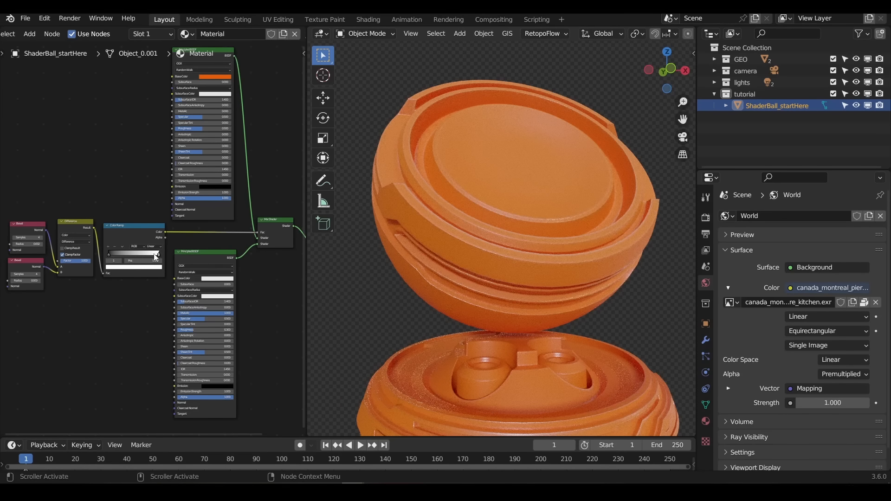
pyautogui.moveTo(156, 258); pyautogui.dragTo(110, 255)
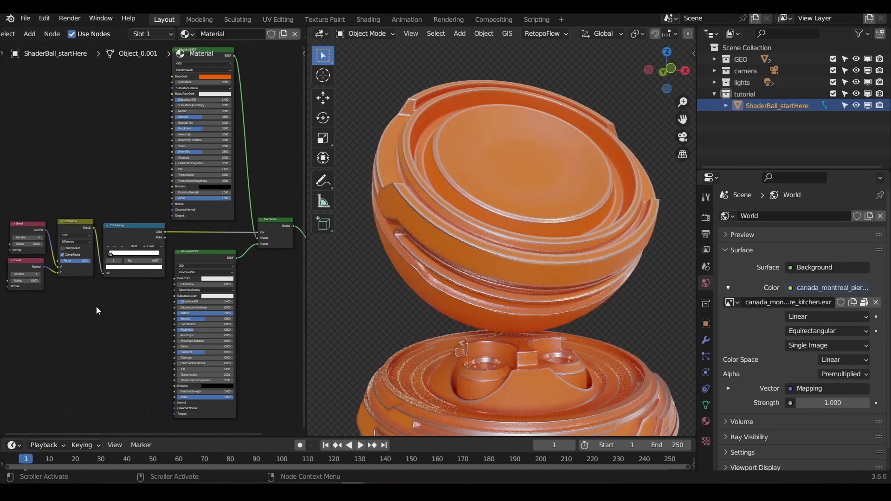
pyautogui.scroll(5, 511, 262)
pyautogui.moveTo(502, 267); pyautogui.dragTo(524, 267, button='middle')
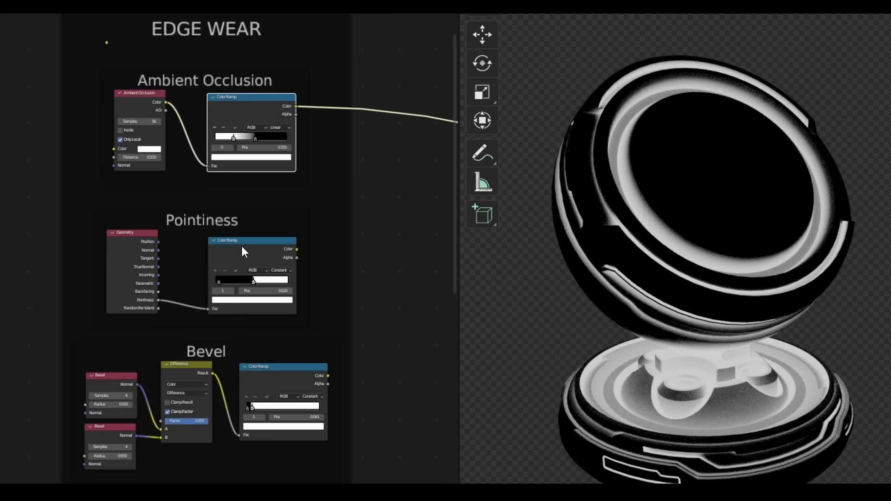
# Step: Preview the Pointiness and Bevel ramps in Cycles, and switch to Eevee to preview the Pointiness and Ambient Occlusion ramps
pyautogui.keyDown('ctrl'); pyautogui.keyDown('shift'); pyautogui.click(241, 244); pyautogui.keyUp('shift'); pyautogui.keyUp('ctrl')
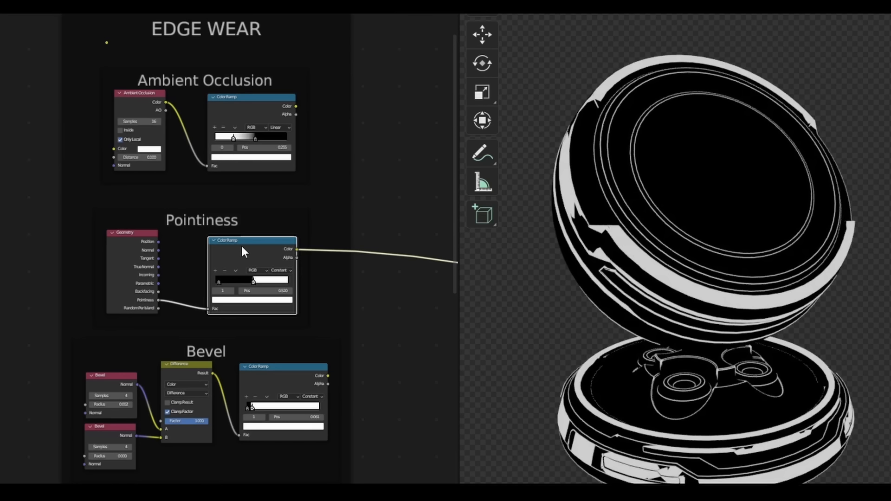
pyautogui.keyDown('ctrl'); pyautogui.keyDown('shift'); pyautogui.click(284, 376); pyautogui.keyUp('shift'); pyautogui.keyUp('ctrl')
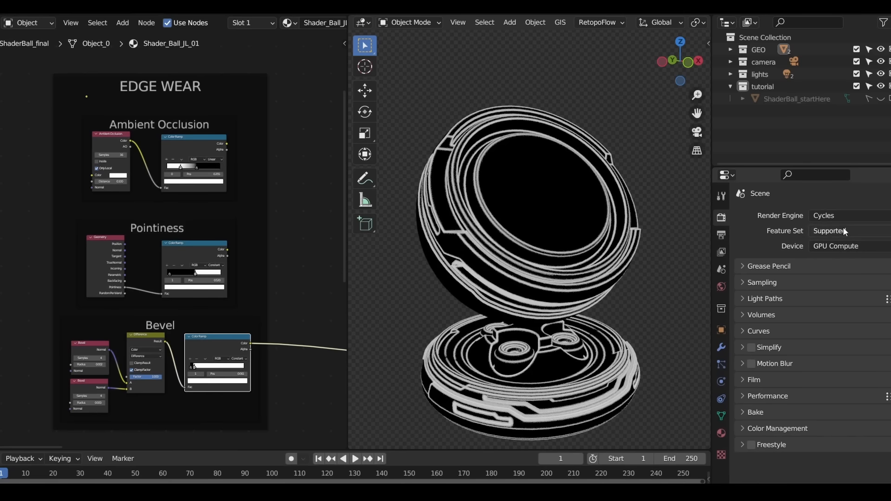
pyautogui.click(841, 217)
pyautogui.click(839, 231)
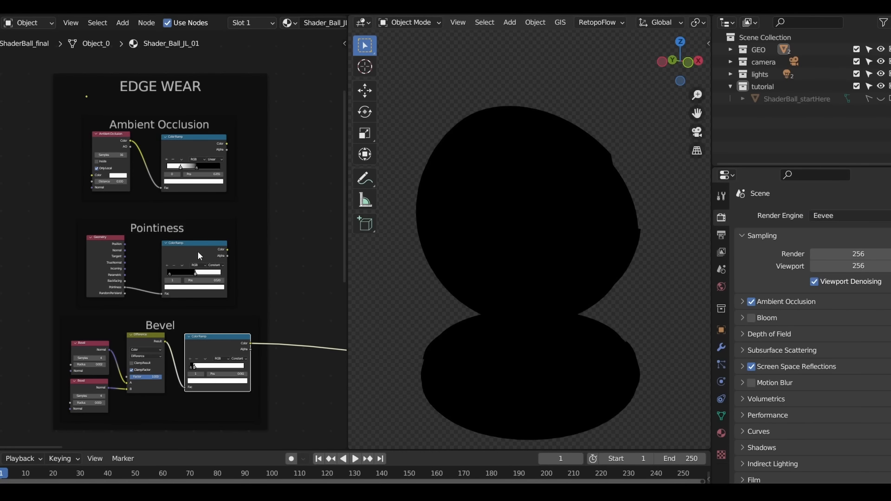
pyautogui.keyDown('ctrl'); pyautogui.keyDown('shift'); pyautogui.click(193, 248); pyautogui.keyUp('shift'); pyautogui.keyUp('ctrl')
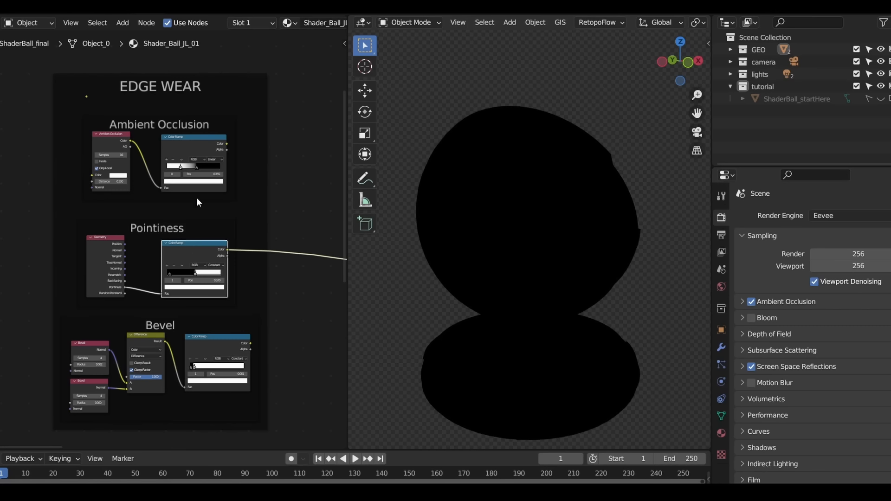
pyautogui.keyDown('ctrl'); pyautogui.keyDown('shift'); pyautogui.click(179, 138); pyautogui.keyUp('shift'); pyautogui.keyUp('ctrl')
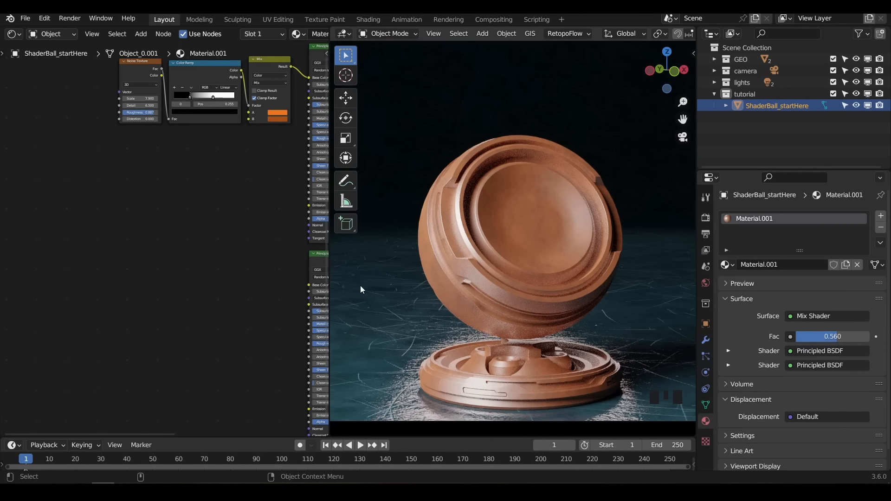
# Step: Add a Bevel node below the paint texture nodes and place a duplicate of it underneath
pyautogui.scroll(2, 195, 267)
pyautogui.hotkey('shift', 'a')
pyautogui.write('be')
pyautogui.press('Return')
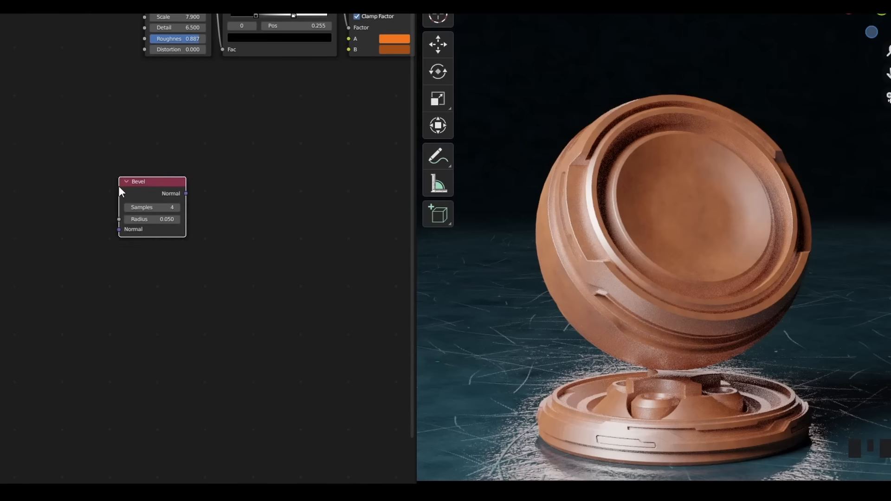
pyautogui.click(106, 205)
pyautogui.hotkey('shift', 'd')
pyautogui.click(112, 263)
# Step: Add a Mix Color node beside the two Bevel nodes and a Color Ramp node after it
pyautogui.hotkey('shift', 'a')
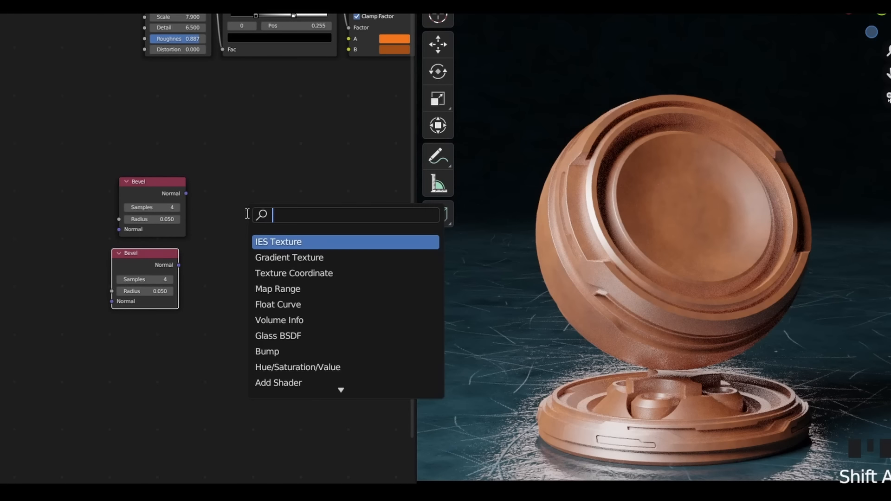
pyautogui.write('mix')
pyautogui.click(294, 254)
pyautogui.click(251, 211)
pyautogui.moveTo(342, 217); pyautogui.dragTo(282, 220, button='middle')
pyautogui.hotkey('shift', 'a')
pyautogui.write('ramp')
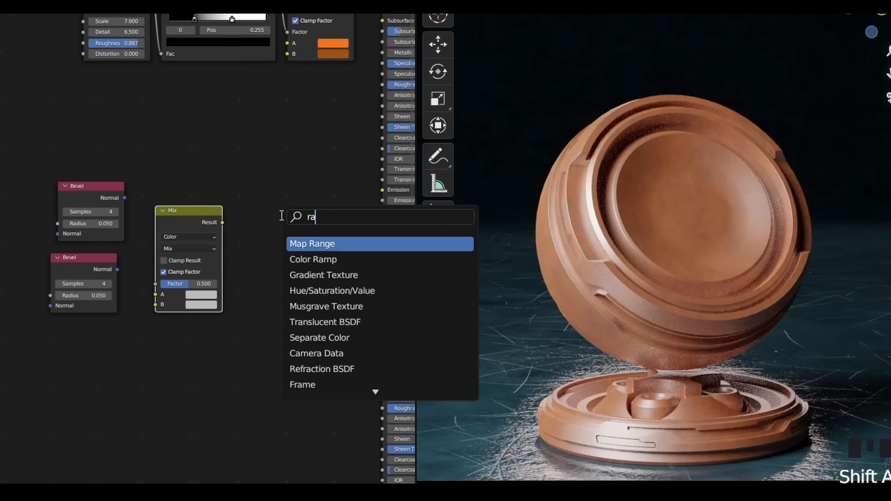
pyautogui.press('Return')
pyautogui.click(241, 226)
# Step: Connect the two Bevel Normal outputs to the Mix node's A and B, and set it to Difference with factor 1.000
pyautogui.scroll(1, 257, 177)
pyautogui.moveTo(259, 183); pyautogui.dragTo(145, 163, button='middle')
pyautogui.moveTo(113, 174); pyautogui.dragTo(152, 295)
pyautogui.moveTo(104, 265); pyautogui.dragTo(152, 308)
pyautogui.click(183, 238)
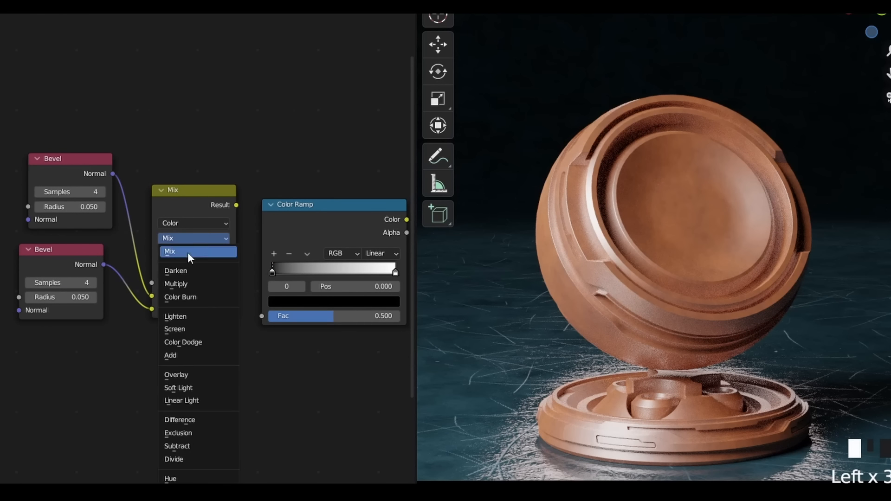
pyautogui.click(196, 418)
pyautogui.moveTo(354, 221); pyautogui.dragTo(307, 217, button='middle')
# Step: Connect the Difference Result to the Color Ramp's Fac and preview the ramp on the shader ball
pyautogui.click(188, 200)
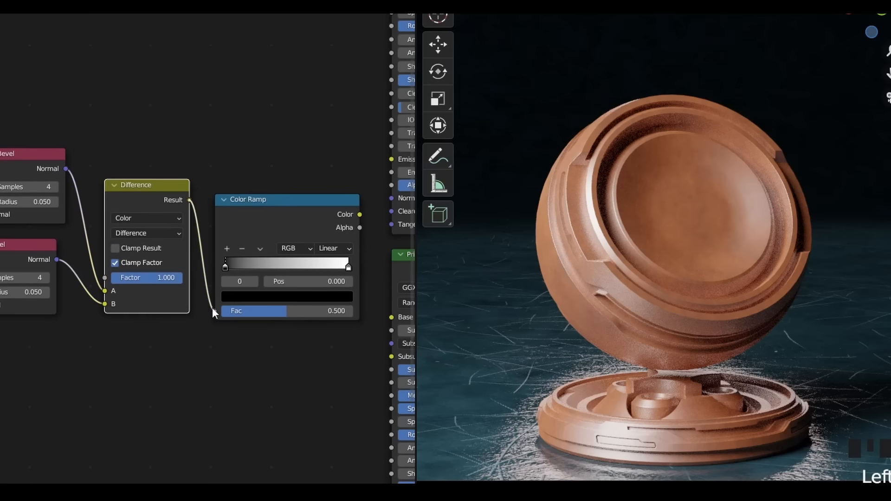
pyautogui.moveTo(212, 308); pyautogui.dragTo(214, 310)
pyautogui.keyDown('ctrl'); pyautogui.keyDown('shift'); pyautogui.click(280, 222); pyautogui.keyUp('shift'); pyautogui.keyUp('ctrl')
# Step: Set the bevel Color Ramp to Constant interpolation and place its white stop at position 0.01
pyautogui.click(334, 248)
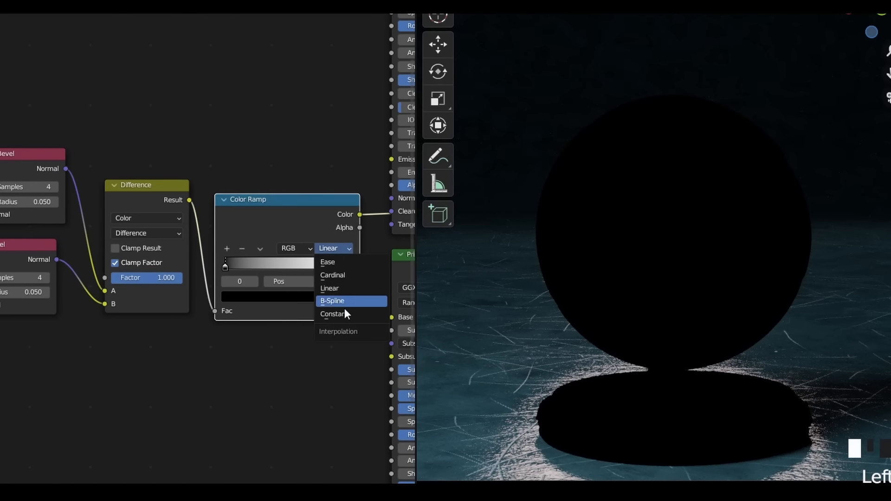
pyautogui.click(345, 310)
pyautogui.hotkey('ctrl', 'z')
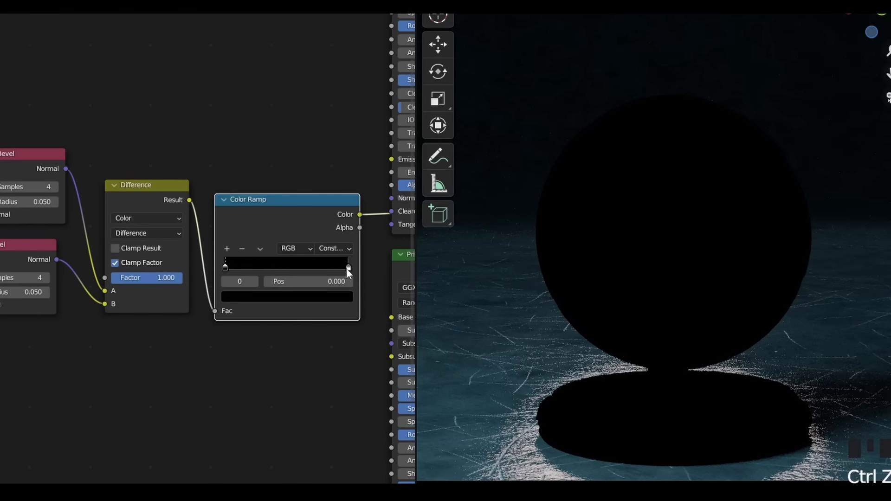
pyautogui.click(349, 268)
pyautogui.click(319, 281)
pyautogui.press('BackSpace')
pyautogui.press('BackSpace')
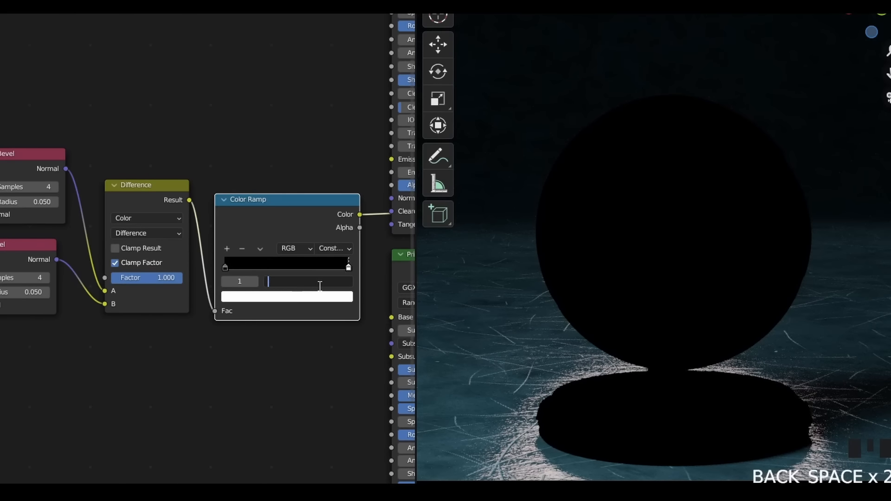
pyautogui.write('0.0')
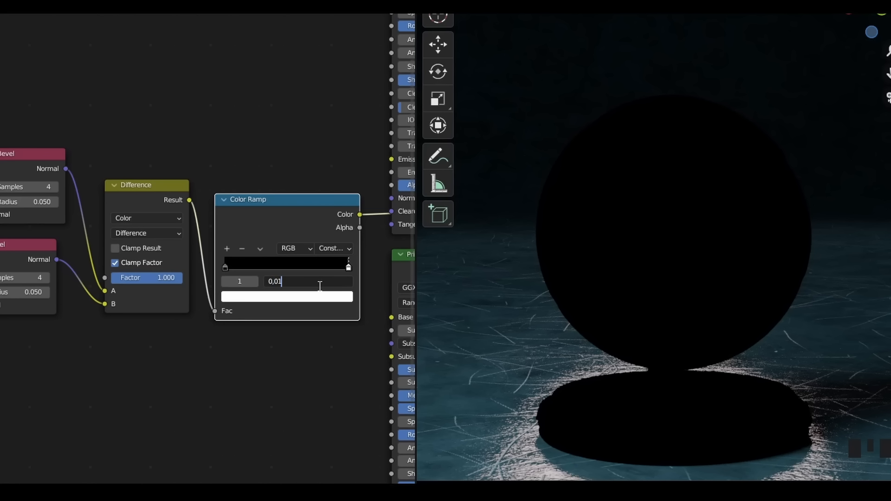
pyautogui.press('Escape')
pyautogui.click(318, 285)
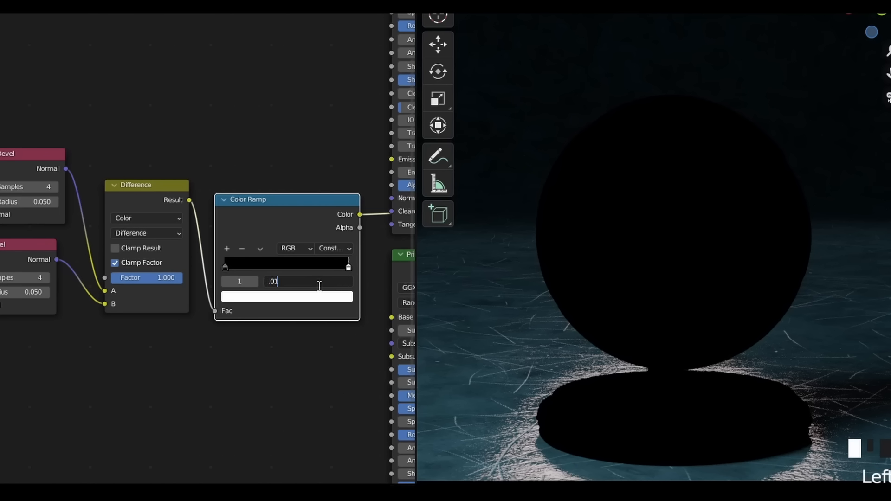
pyautogui.write('.01')
pyautogui.press('Return')
# Step: Set the lower Bevel node's radius to 0 and the upper Bevel node's radius to 0.002
pyautogui.moveTo(219, 215); pyautogui.dragTo(275, 221, button='middle')
pyautogui.scroll(2, 207, 207)
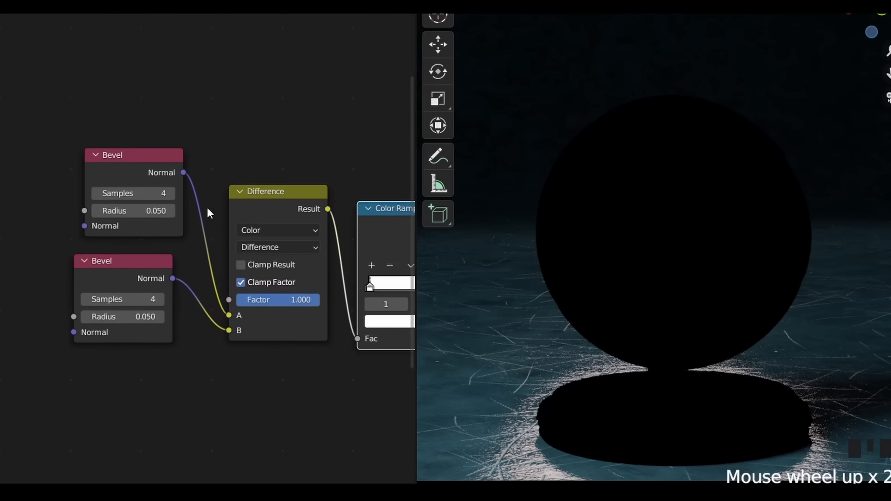
pyautogui.moveTo(207, 209); pyautogui.dragTo(189, 190, button='middle')
pyautogui.click(66, 295)
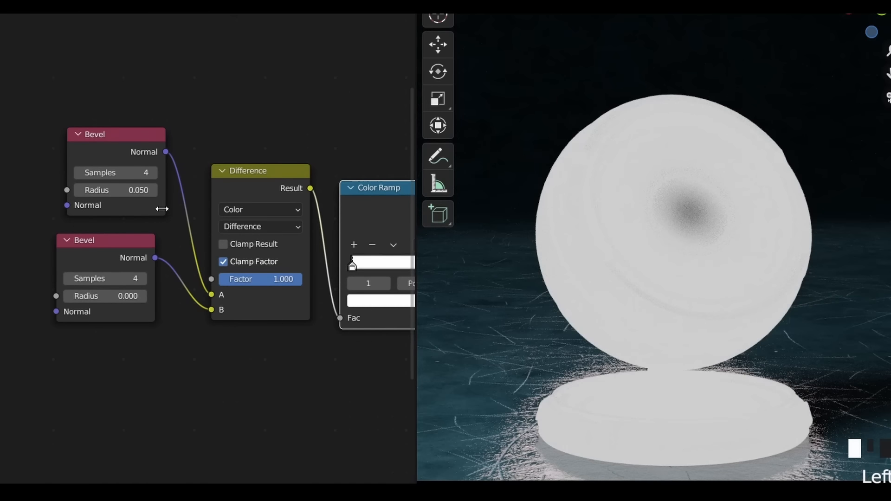
pyautogui.doubleClick(124, 190)
pyautogui.write('0.002')
pyautogui.press('Return')
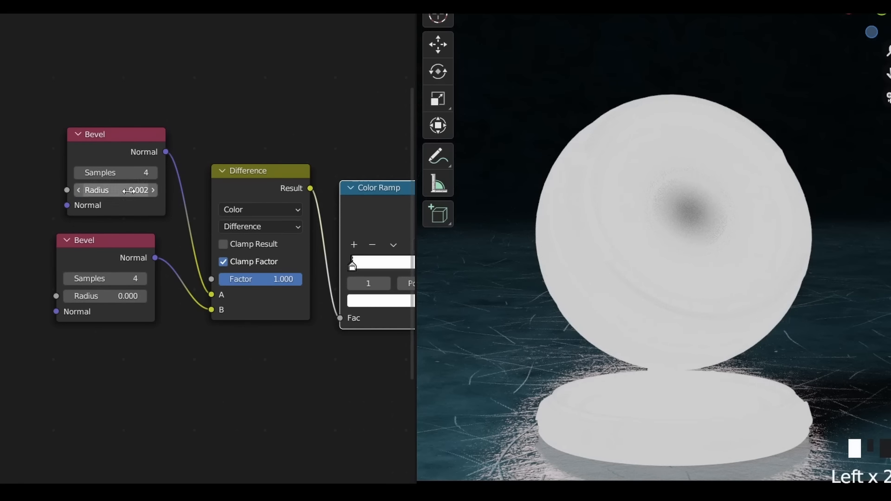
pyautogui.moveTo(157, 188); pyautogui.dragTo(149, 185, button='middle')
pyautogui.scroll(-3, 149, 184)
pyautogui.moveTo(74, 146); pyautogui.dragTo(162, 308)
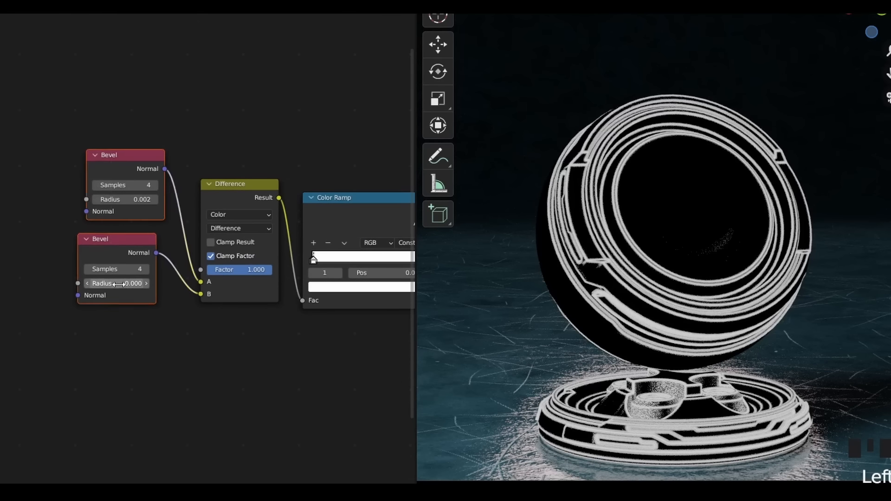
pyautogui.moveTo(118, 284); pyautogui.dragTo(128, 291)
# Step: Add a Noise Texture node and a second Color Ramp node below the bevel mask setup
pyautogui.moveTo(128, 291); pyautogui.dragTo(228, 176, button='middle')
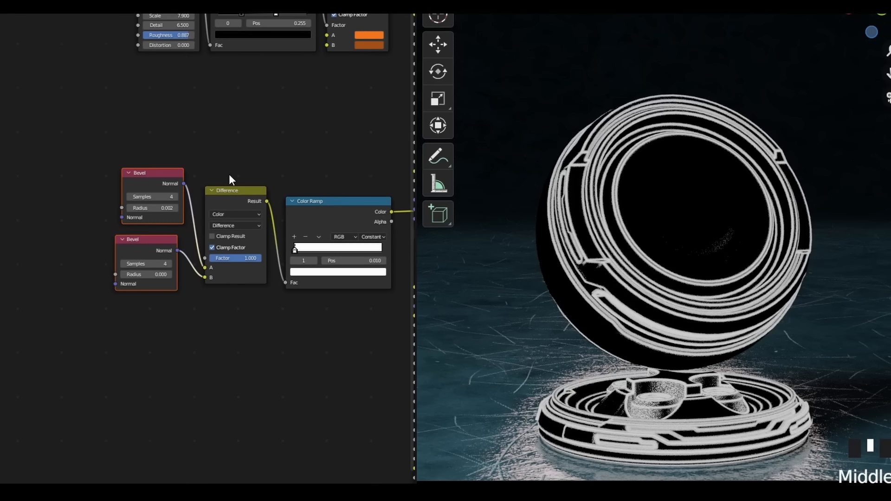
pyautogui.hotkey('shift', 'a')
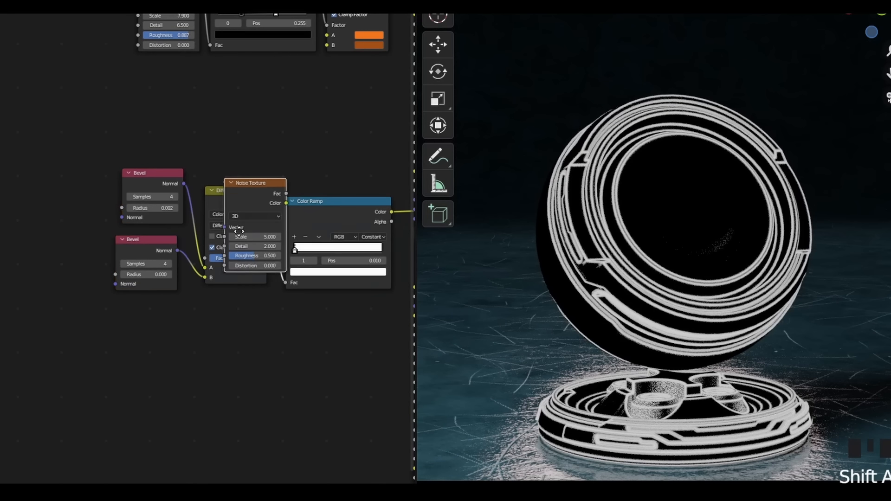
pyautogui.write('ramp')
pyautogui.press('Return')
pyautogui.click(297, 321)
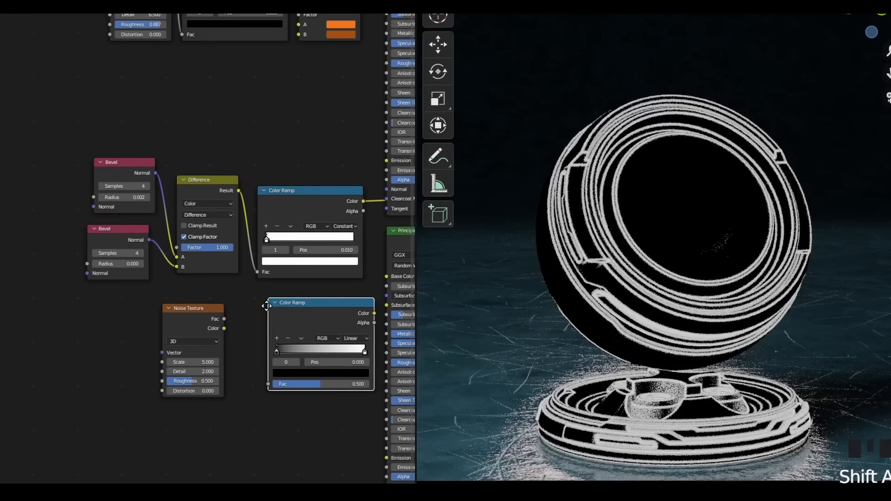
# Step: Move all the bevel and noise mask nodes together away from the Principled shaders to free up space
pyautogui.scroll(-3, 301, 325)
pyautogui.moveTo(72, 168); pyautogui.dragTo(327, 388)
pyautogui.press('g')
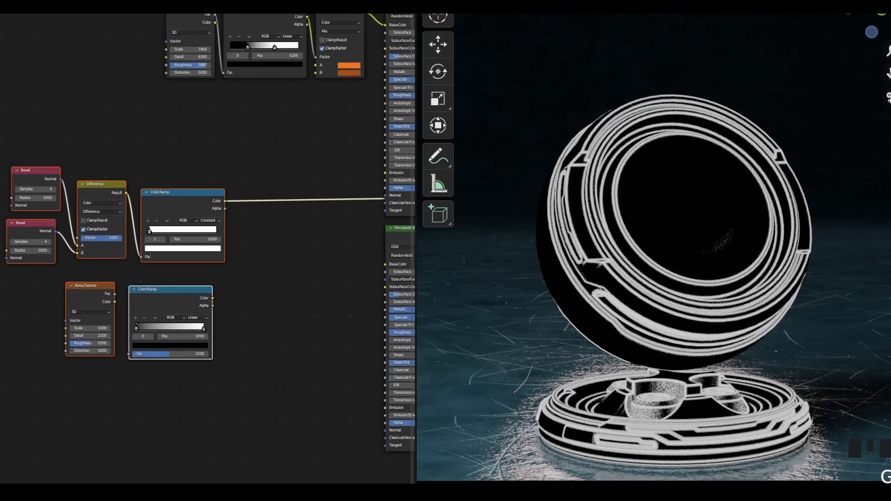
pyautogui.click(284, 267)
# Step: Add a Mix Color node in the free space between the mask Color Ramps and the shaders
pyautogui.hotkey('shift', 'a')
pyautogui.write('mix')
pyautogui.press('Return')
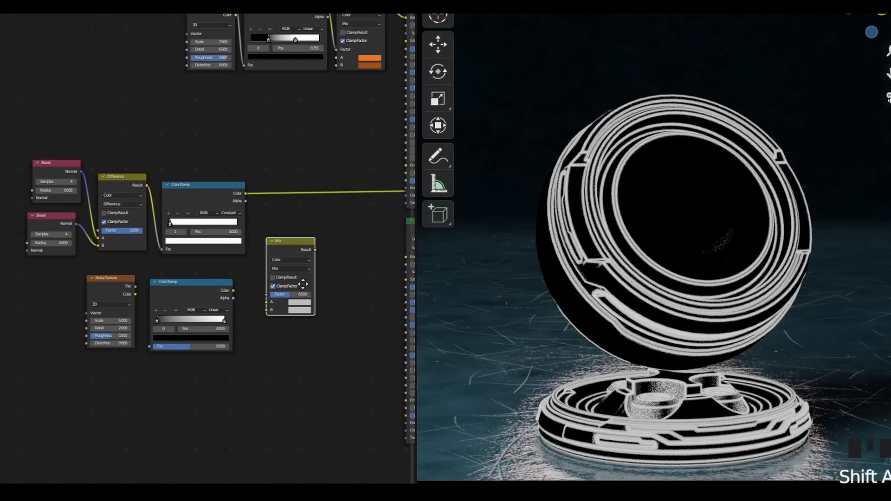
pyautogui.click(285, 242)
# Step: Connect the bevel ramp to the Mix node's A and the noise ramp to B, and set it to Multiply with factor 1.000
pyautogui.scroll(2, 286, 241)
pyautogui.moveTo(197, 185); pyautogui.dragTo(236, 158, button='middle')
pyautogui.moveTo(241, 156); pyautogui.dragTo(286, 294)
pyautogui.moveTo(225, 289); pyautogui.dragTo(295, 304)
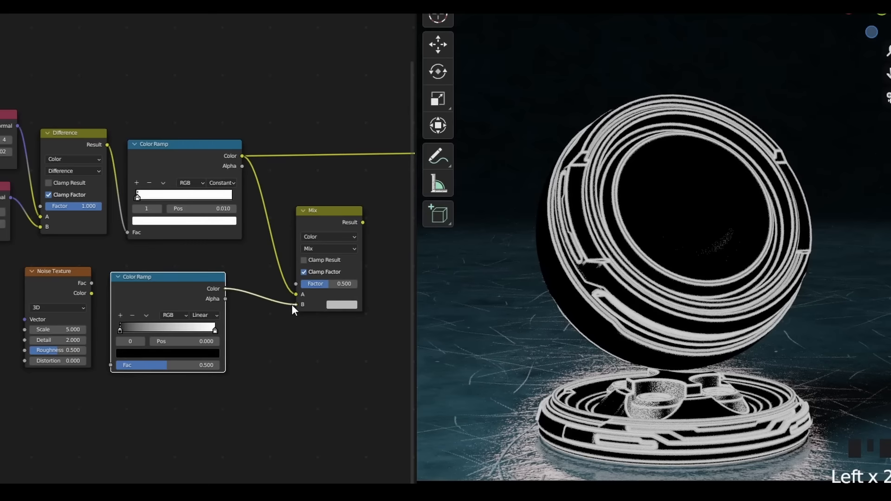
pyautogui.scroll(2, 308, 245)
pyautogui.click(311, 246)
pyautogui.click(311, 281)
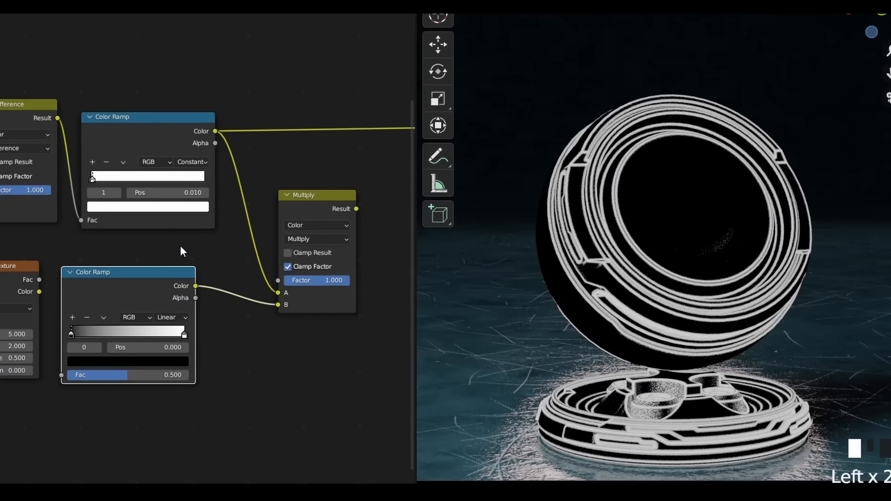
# Step: Preview the noise Color Ramp on the shader ball and connect the Noise Texture's Fac to its Fac
pyautogui.moveTo(181, 248); pyautogui.dragTo(239, 238, button='middle')
pyautogui.keyDown('ctrl'); pyautogui.keyDown('shift'); pyautogui.click(194, 278); pyautogui.keyUp('shift'); pyautogui.keyUp('ctrl')
pyautogui.moveTo(111, 360); pyautogui.dragTo(118, 364)
pyautogui.moveTo(57, 281); pyautogui.dragTo(82, 270, button='middle')
pyautogui.moveTo(81, 270); pyautogui.dragTo(70, 288)
# Step: Set the noise scale to 10.1, detail to 4.3 and roughness to 0.520, and move the ramp's black stop to 0.411
pyautogui.moveTo(72, 332); pyautogui.dragTo(89, 331)
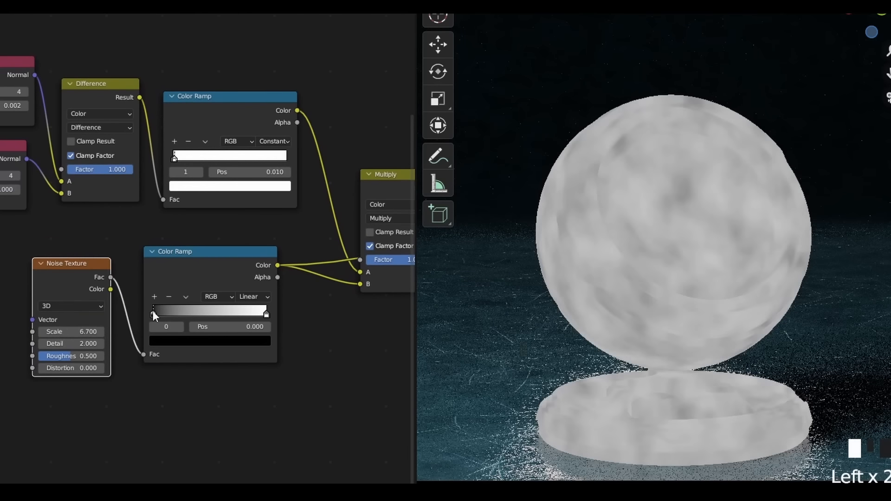
pyautogui.moveTo(153, 315); pyautogui.dragTo(183, 315)
pyautogui.moveTo(85, 344)
pyautogui.mouseDown()
pyautogui.moveTo(99, 344)
pyautogui.moveTo(84, 356)
pyautogui.mouseUp()
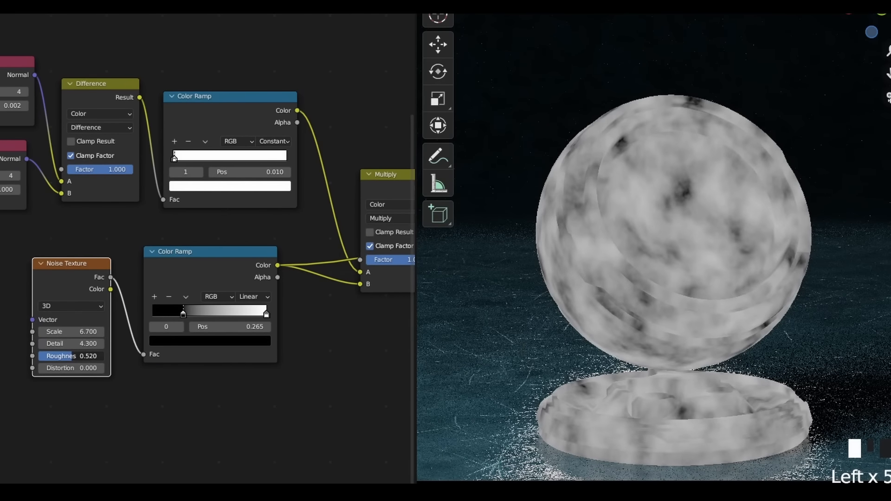
pyautogui.moveTo(183, 315); pyautogui.dragTo(199, 314)
pyautogui.moveTo(83, 332); pyautogui.dragTo(144, 331)
pyautogui.moveTo(383, 198); pyautogui.dragTo(332, 182, button='middle')
# Step: Preview the Multiply node while setting noise scale 28.6, detail 7.1 and roughness 0.847, with the ramp's white stop at 0.658
pyautogui.keyDown('ctrl'); pyautogui.keyDown('shift'); pyautogui.click(296, 197); pyautogui.keyUp('shift'); pyautogui.keyUp('ctrl')
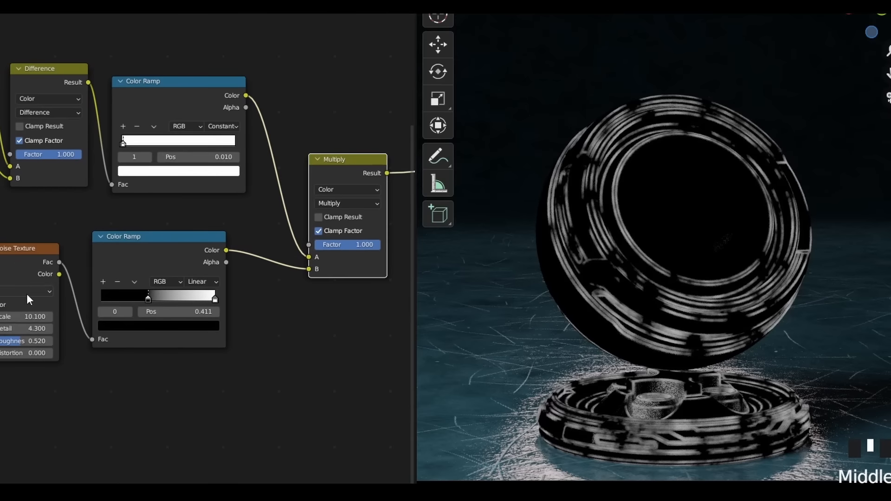
pyautogui.moveTo(28, 317); pyautogui.dragTo(51, 317)
pyautogui.moveTo(147, 298); pyautogui.dragTo(154, 299)
pyautogui.moveTo(208, 299); pyautogui.dragTo(176, 298)
pyautogui.moveTo(24, 328); pyautogui.dragTo(10, 328)
pyautogui.moveTo(23, 340); pyautogui.dragTo(44, 317)
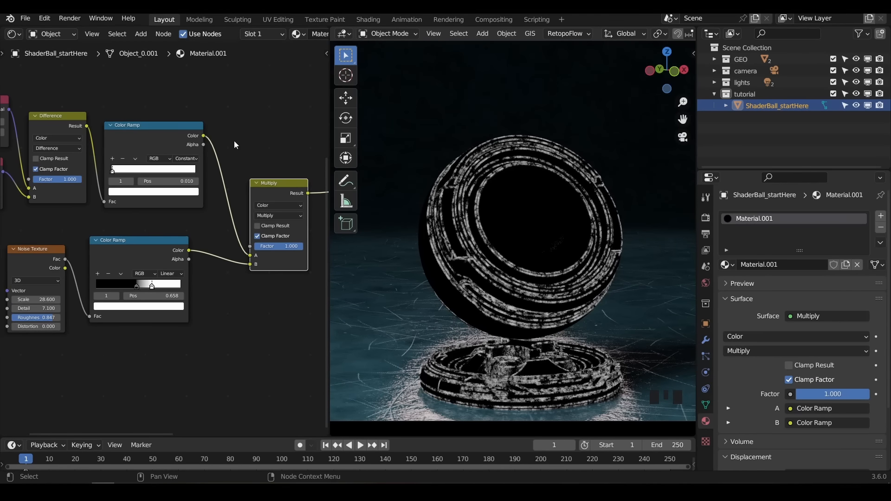
# Step: Connect the Multiply Result to the Mix Shader's Fac and preview the Mix Shader on the ball
pyautogui.moveTo(235, 144); pyautogui.dragTo(154, 260, button='middle')
pyautogui.keyDown('ctrl'); pyautogui.keyDown('shift'); pyautogui.click(271, 180); pyautogui.keyUp('shift'); pyautogui.keyUp('ctrl')
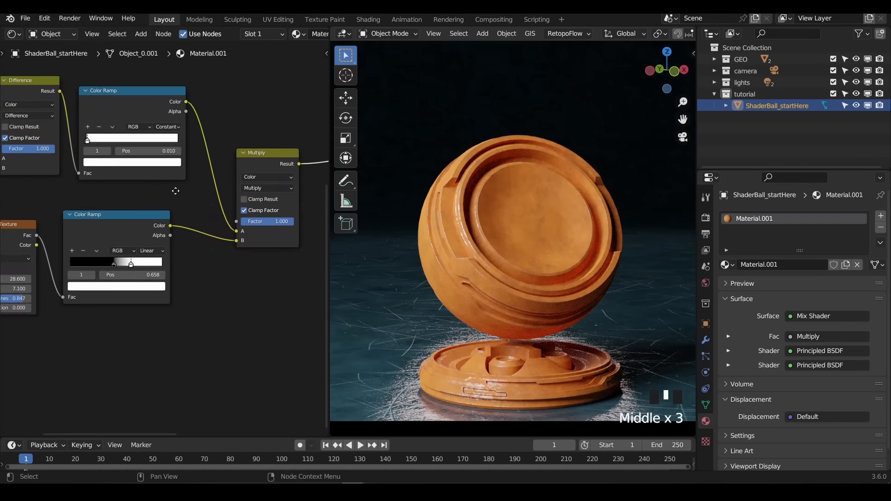
# Step: Adjust the noise Color Ramp's stops, placing the white stop at 0.495
pyautogui.scroll(2, 153, 259)
pyautogui.moveTo(180, 270); pyautogui.dragTo(172, 270)
pyautogui.moveTo(160, 270)
pyautogui.mouseDown()
pyautogui.moveTo(145, 270)
pyautogui.moveTo(162, 270)
pyautogui.mouseUp()
# Step: Set the bevel Color Ramp's white stop position to 0.015
pyautogui.moveTo(158, 185); pyautogui.dragTo(202, 180, button='middle')
pyautogui.click(208, 177)
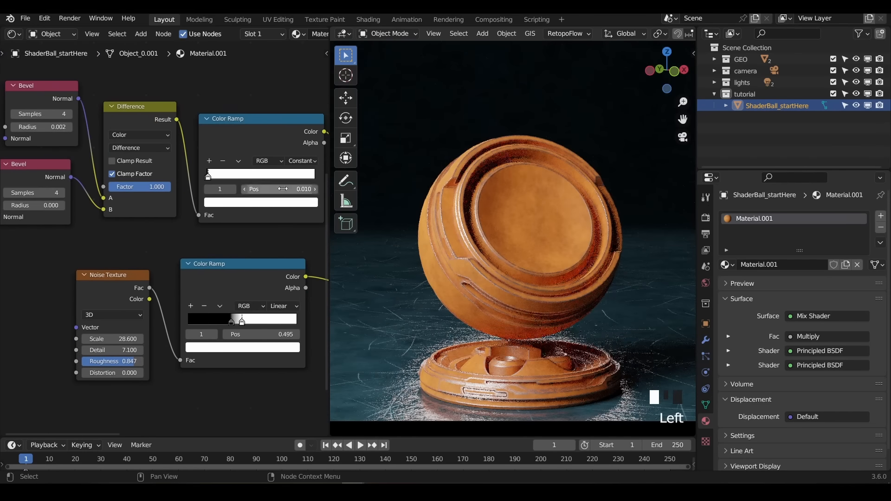
pyautogui.click(278, 188)
pyautogui.write('0.015')
pyautogui.press('Return')
# Step: Compare the Multiply mask with the full Mix Shader, and set the noise ramp's black stop to 0.498
pyautogui.moveTo(249, 237); pyautogui.dragTo(121, 226, button='middle')
pyautogui.keyDown('ctrl'); pyautogui.keyDown('shift'); pyautogui.click(207, 245); pyautogui.keyUp('shift'); pyautogui.keyUp('ctrl')
pyautogui.keyDown('ctrl'); pyautogui.keyDown('shift'); pyautogui.click(274, 161); pyautogui.keyUp('shift'); pyautogui.keyUp('ctrl')
pyautogui.moveTo(160, 228); pyautogui.dragTo(230, 231, button='middle')
pyautogui.scroll(2, 230, 231)
pyautogui.moveTo(167, 295)
pyautogui.mouseDown()
pyautogui.moveTo(187, 296)
pyautogui.moveTo(167, 295)
pyautogui.mouseUp()
pyautogui.scroll(-8, 167, 295)
pyautogui.moveTo(204, 287); pyautogui.dragTo(14, 286, button='middle')
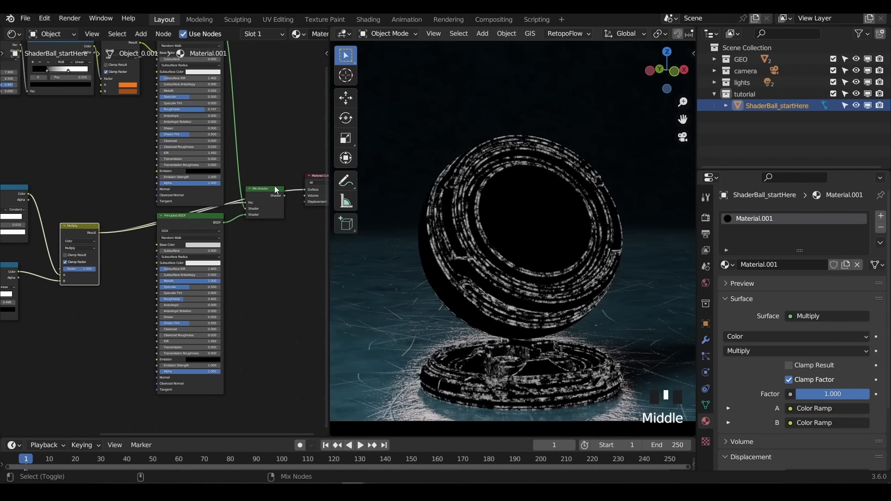
pyautogui.keyDown('ctrl'); pyautogui.keyDown('shift'); pyautogui.click(274, 186); pyautogui.keyUp('shift'); pyautogui.keyUp('ctrl')
# Step: Adjust the radius of the upper Bevel node while viewing the full material
pyautogui.moveTo(58, 252); pyautogui.dragTo(251, 259, button='middle')
pyautogui.scroll(2, 65, 199)
pyautogui.moveTo(58, 184); pyautogui.dragTo(61, 184)
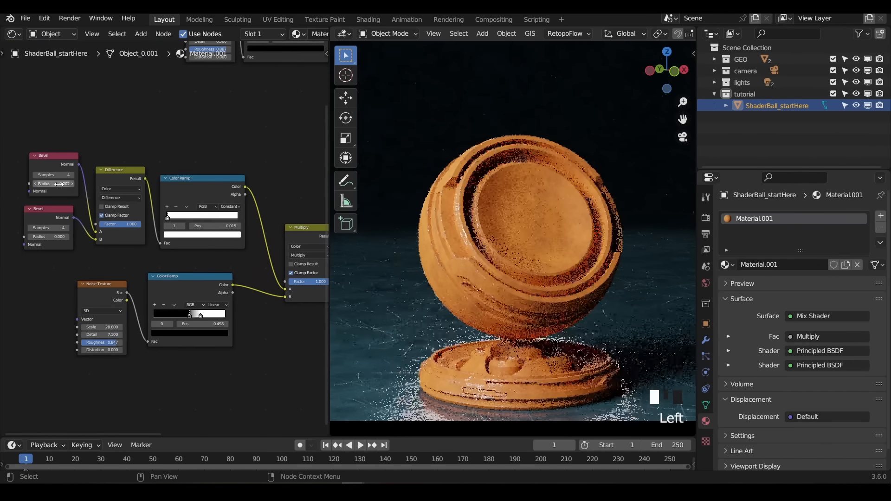
pyautogui.scroll(2, 191, 195)
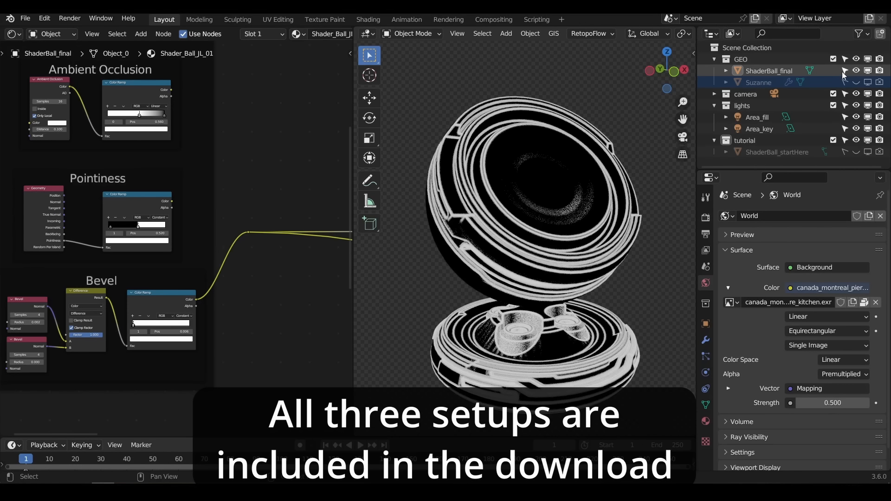
# Step: Show Suzanne in place of ShaderBall_final, connect the Ambient Occlusion Color Ramp to the output link, and adjust its ramp stop
pyautogui.click(856, 70)
pyautogui.click(856, 82)
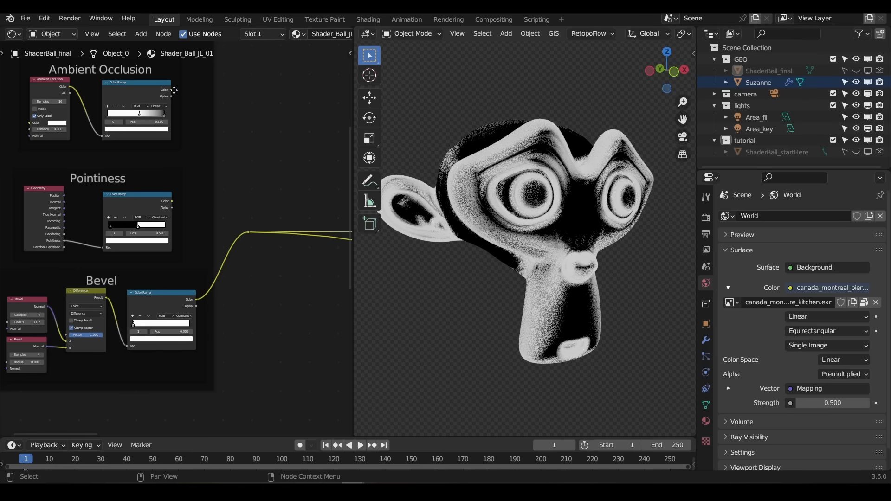
pyautogui.moveTo(172, 90); pyautogui.dragTo(248, 232)
pyautogui.moveTo(159, 116); pyautogui.dragTo(156, 116)
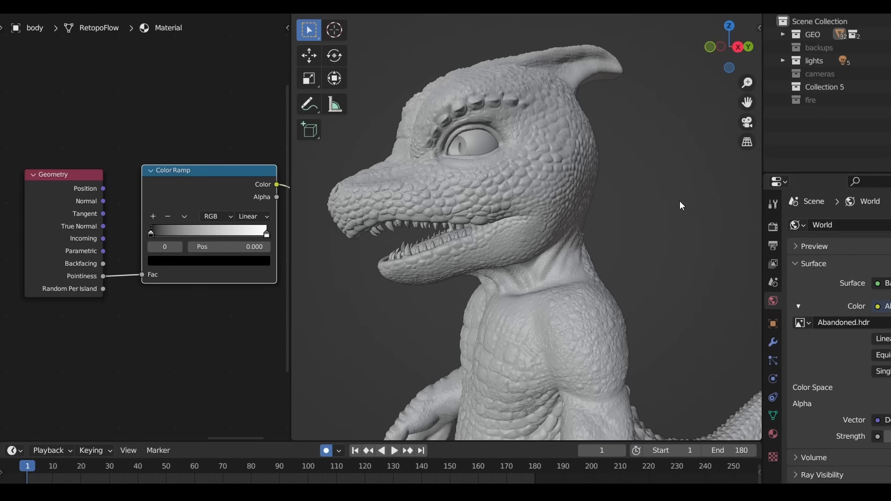
# Step: Show the creature in rendered shading and tighten the Pointiness Color Ramp's stops, with the black stop at 0.473
pyautogui.press('z')
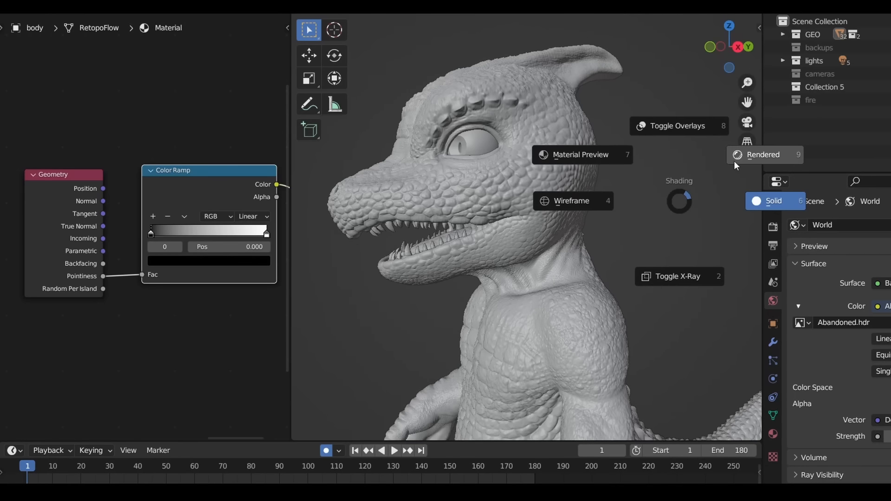
pyautogui.click(733, 161)
pyautogui.moveTo(151, 233); pyautogui.dragTo(202, 233)
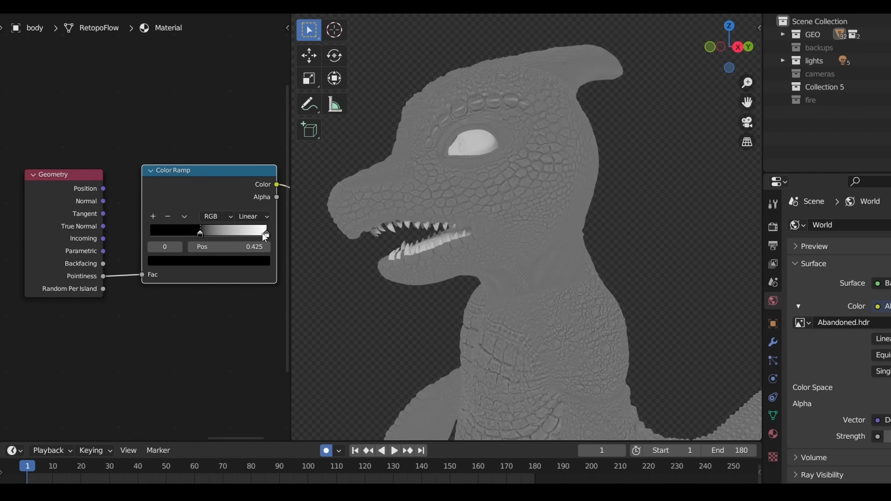
pyautogui.moveTo(266, 234); pyautogui.dragTo(243, 234)
pyautogui.moveTo(201, 233)
pyautogui.mouseDown()
pyautogui.moveTo(223, 235)
pyautogui.moveTo(206, 234)
pyautogui.mouseUp()
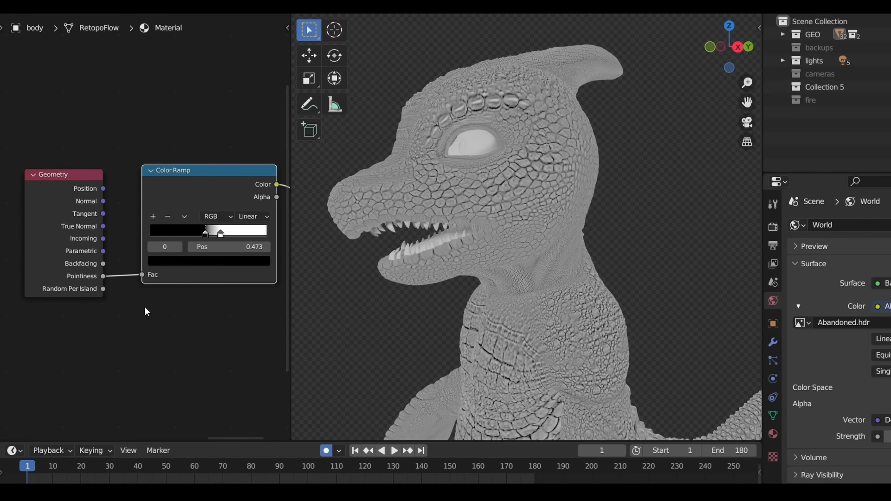
pyautogui.moveTo(455, 283); pyautogui.dragTo(482, 276, button='middle')
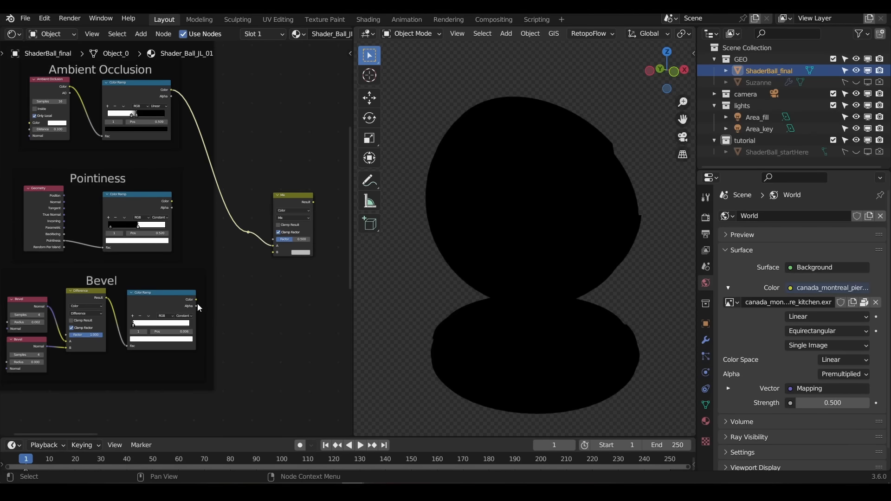
# Step: Combine the Ambient Occlusion and Bevel masks with the Mix node set to Add at factor 1.000, and preview it
pyautogui.click(293, 217)
pyautogui.click(287, 278)
pyautogui.keyDown('ctrl'); pyautogui.keyDown('shift'); pyautogui.click(299, 217); pyautogui.keyUp('shift'); pyautogui.keyUp('ctrl')
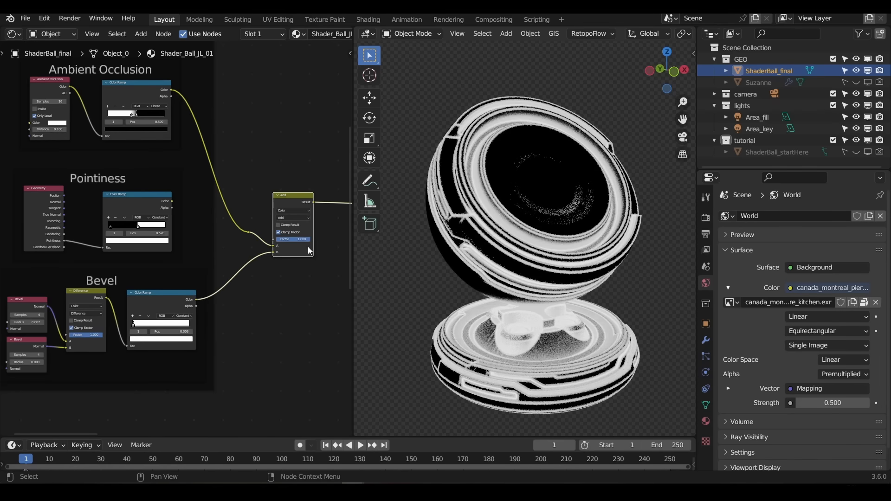
pyautogui.moveTo(307, 239)
pyautogui.mouseDown()
pyautogui.moveTo(276, 240)
pyautogui.moveTo(308, 240)
pyautogui.mouseUp()
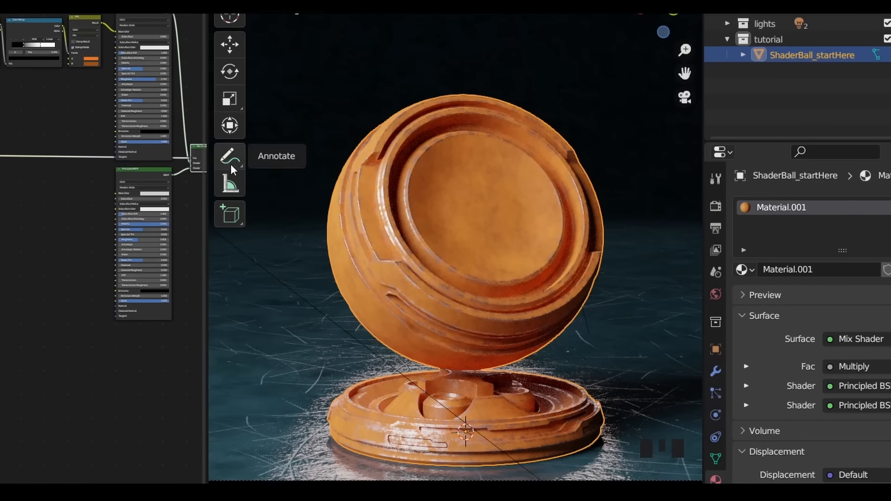
# Step: Outline the flat areas of the shader ball with annotation strokes, undo the strokes, and hide the viewport overlays
pyautogui.click(345, 181)
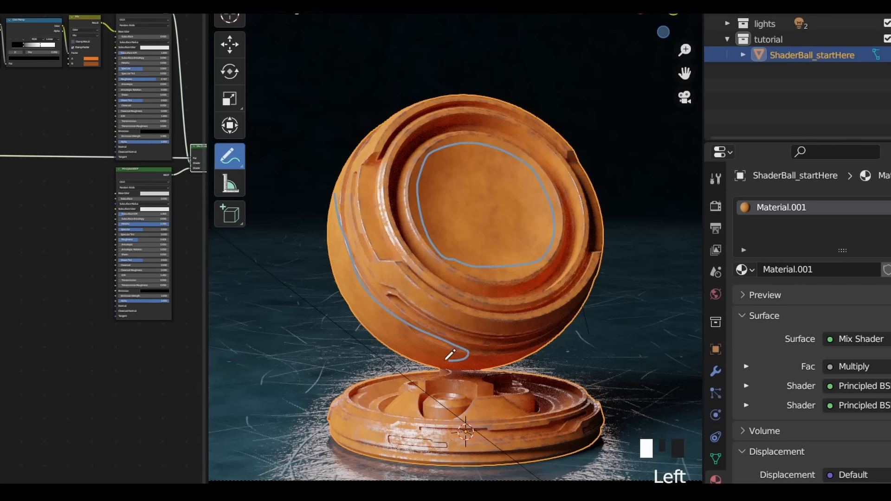
pyautogui.hotkey('ctrl', 'z')
pyautogui.hotkey('ctrl', 'z')
pyautogui.hotkey('ctrl', 'z')
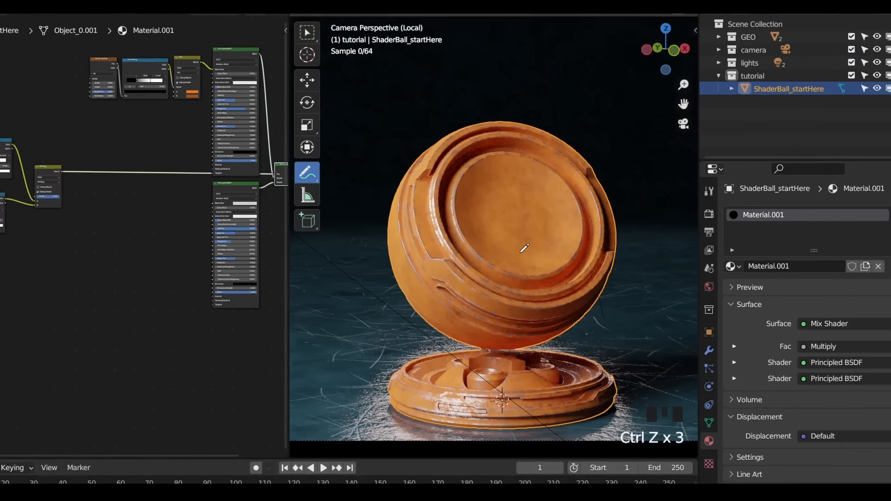
pyautogui.press('z')
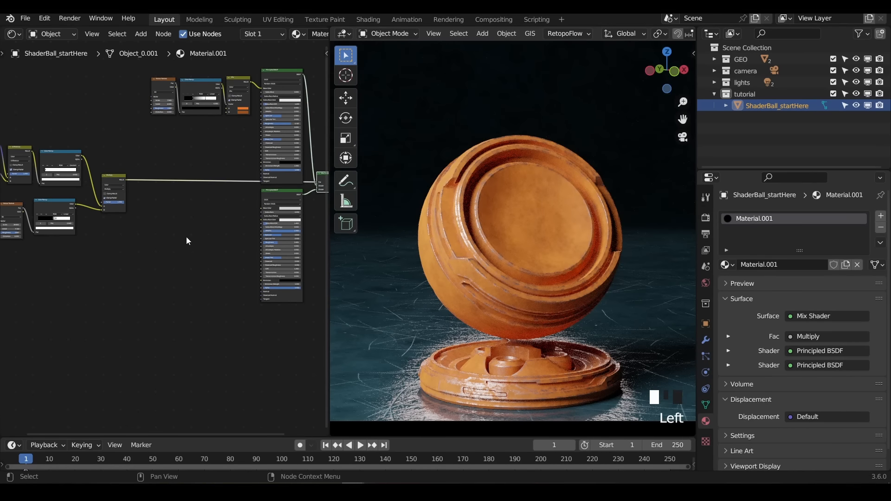
# Step: Add a Voronoi Texture below the Multiply node, set it to Distance to Edge, and preview it on the ball
pyautogui.moveTo(186, 240); pyautogui.dragTo(199, 224, button='middle')
pyautogui.hotkey('shift', 'a')
pyautogui.write('vor')
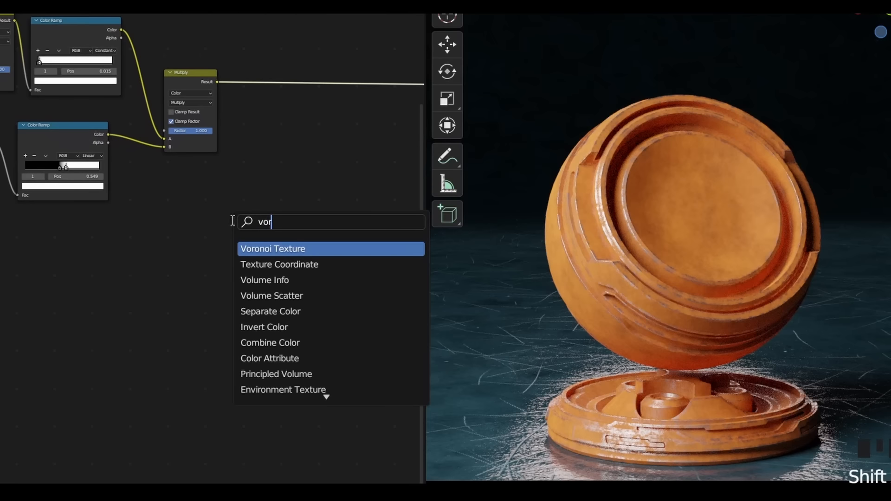
pyautogui.click(270, 249)
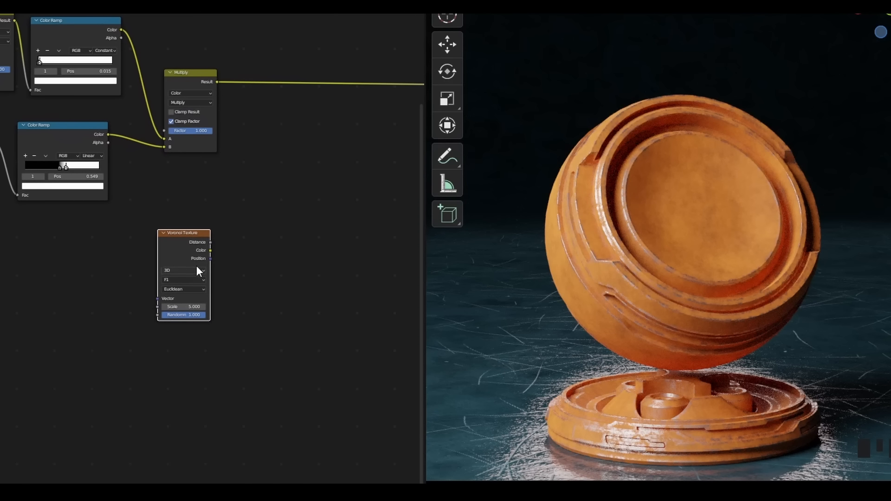
pyautogui.scroll(2, 196, 266)
pyautogui.click(171, 301)
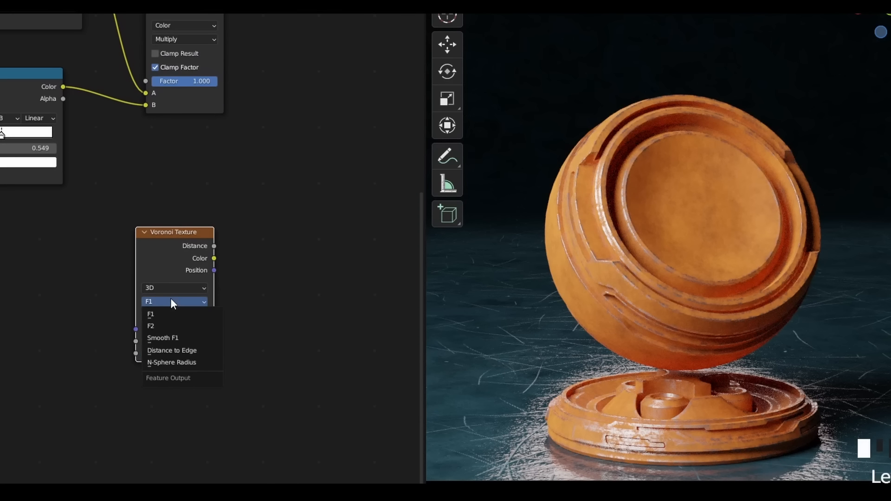
pyautogui.click(172, 352)
pyautogui.keyDown('ctrl'); pyautogui.keyDown('shift'); pyautogui.click(169, 246); pyautogui.keyUp('shift'); pyautogui.keyUp('ctrl')
pyautogui.moveTo(168, 246); pyautogui.dragTo(205, 229, button='middle')
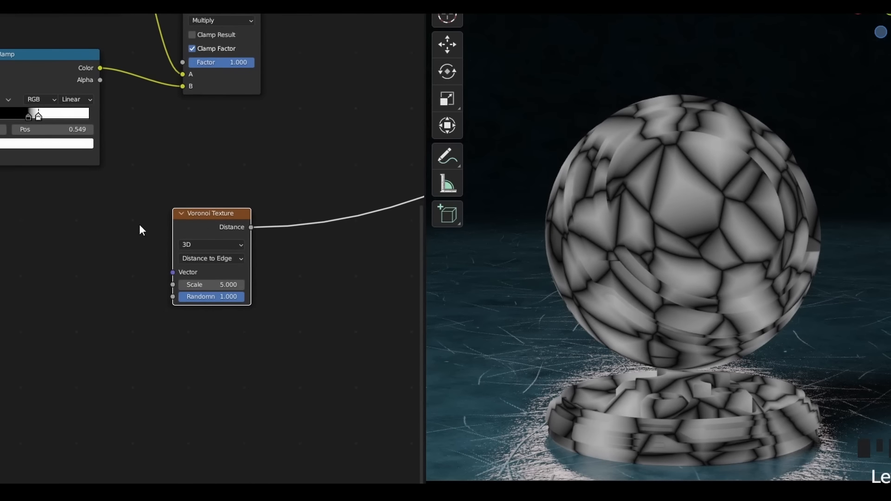
# Step: Add Texture Coordinate and Mapping nodes to the Voronoi Texture, and drive the mapping with Object coordinates
pyautogui.moveTo(140, 225); pyautogui.dragTo(249, 190, button='middle')
pyautogui.hotkey('ctrl', 't')
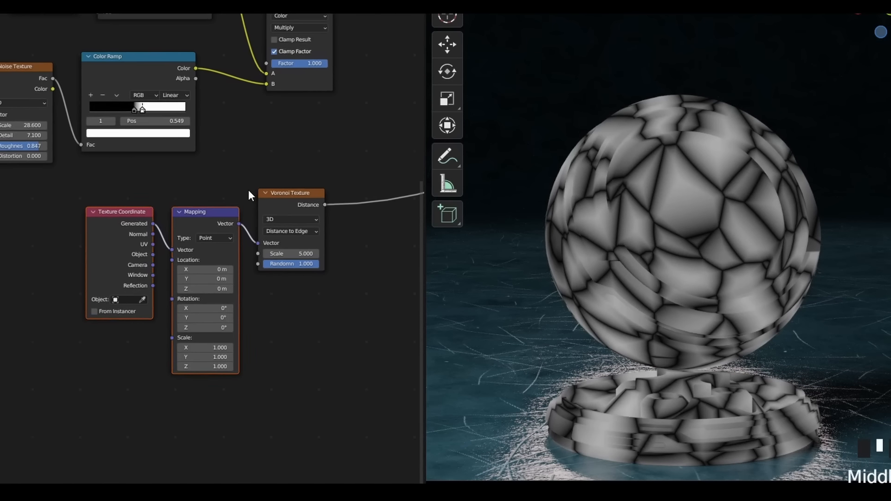
pyautogui.scroll(2, 159, 232)
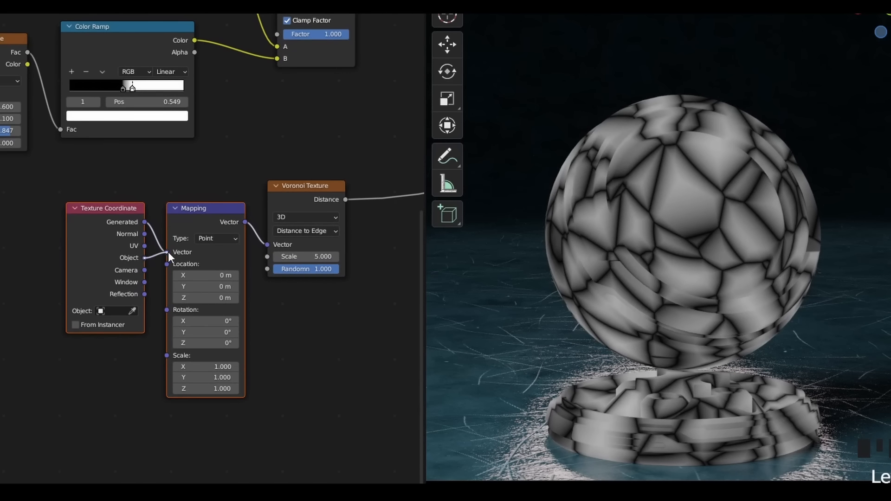
pyautogui.moveTo(168, 251); pyautogui.dragTo(167, 252)
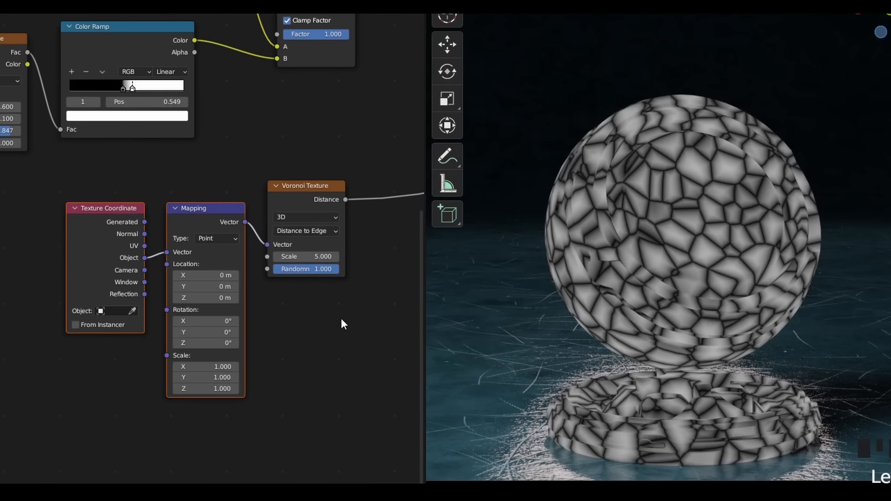
# Step: Insert a Color Ramp on the Voronoi Texture's Distance output
pyautogui.moveTo(364, 308); pyautogui.dragTo(269, 301, button='middle')
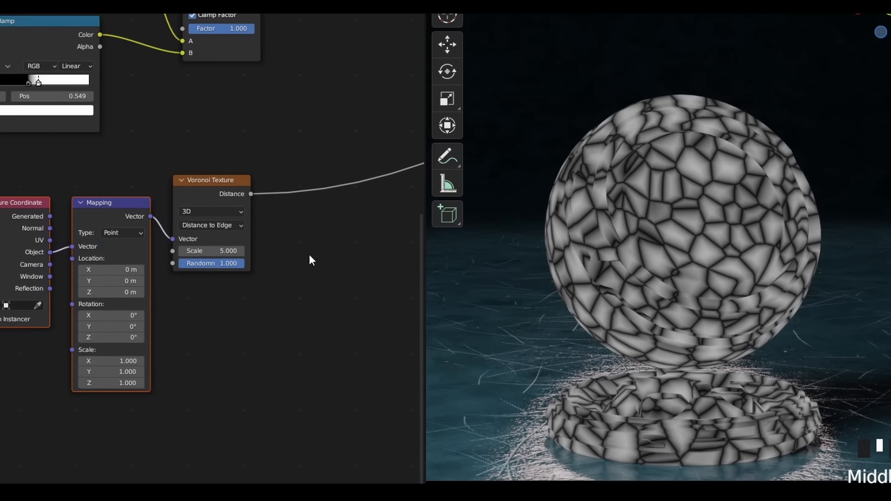
pyautogui.scroll(-1, 288, 261)
pyautogui.hotkey('shift', 'a')
pyautogui.write('co')
pyautogui.press('Return')
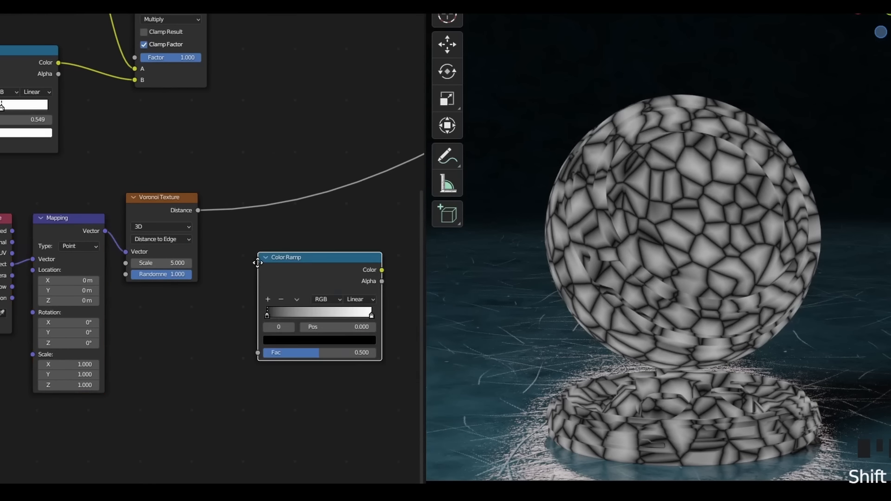
pyautogui.click(235, 199)
pyautogui.moveTo(251, 173); pyautogui.dragTo(204, 172, button='middle')
pyautogui.scroll(2, 238, 233)
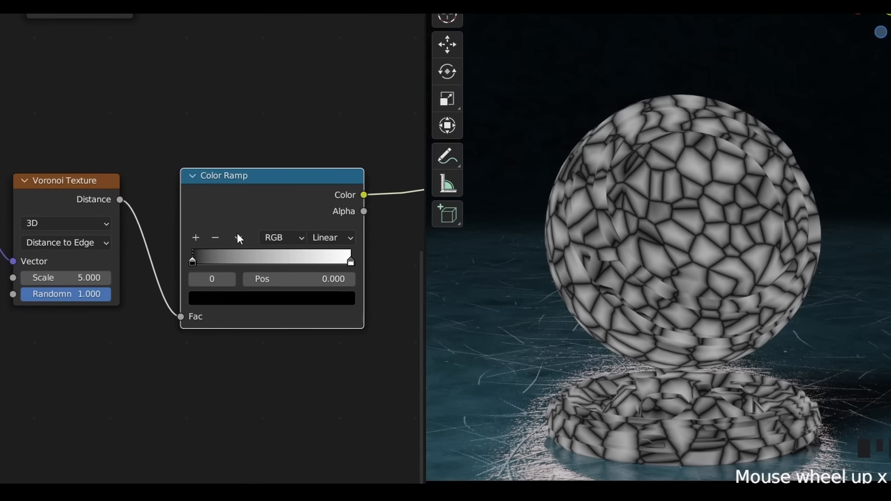
# Step: Flip the Voronoi Color Ramp and set its black stop position to 0.01 for thin white cell edges
pyautogui.click(237, 236)
pyautogui.click(260, 252)
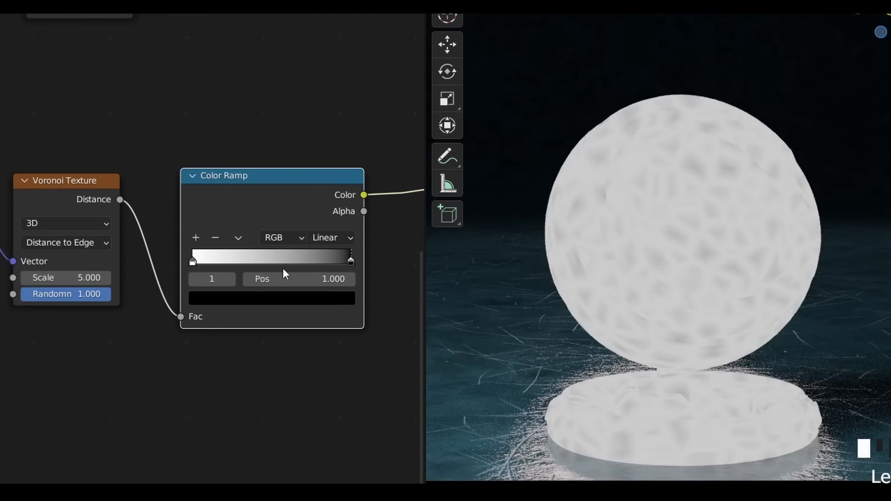
pyautogui.moveTo(349, 262); pyautogui.dragTo(197, 263)
pyautogui.doubleClick(290, 280)
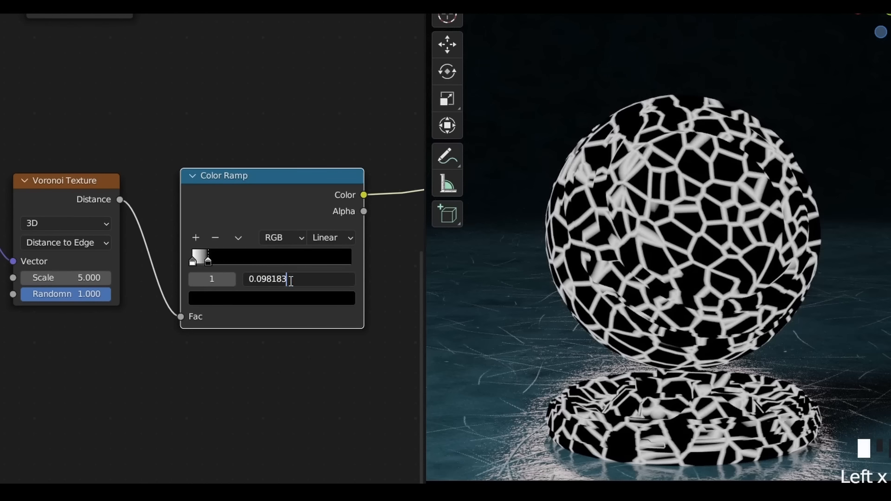
pyautogui.write('0.01')
pyautogui.press('Return')
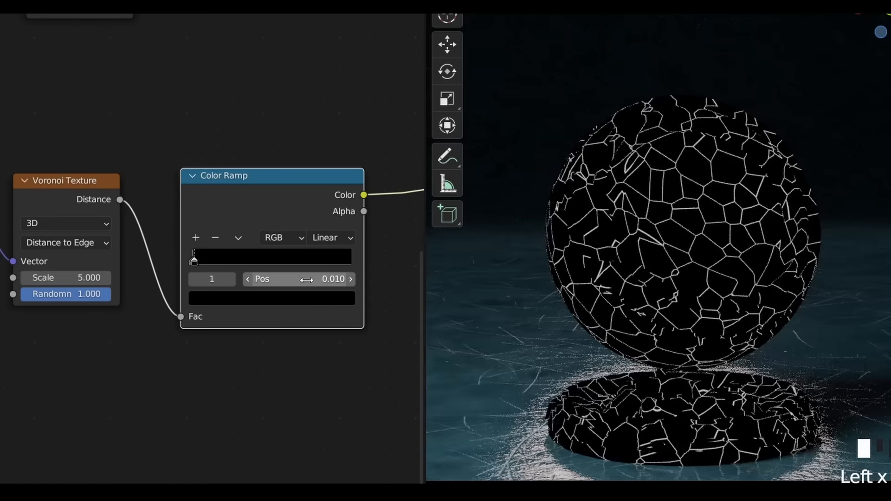
# Step: Duplicate the Voronoi Texture, place the copy below the original, and connect the Mapping node's Vector output to it
pyautogui.scroll(-2, 237, 191)
pyautogui.moveTo(236, 193); pyautogui.dragTo(240, 163, button='middle')
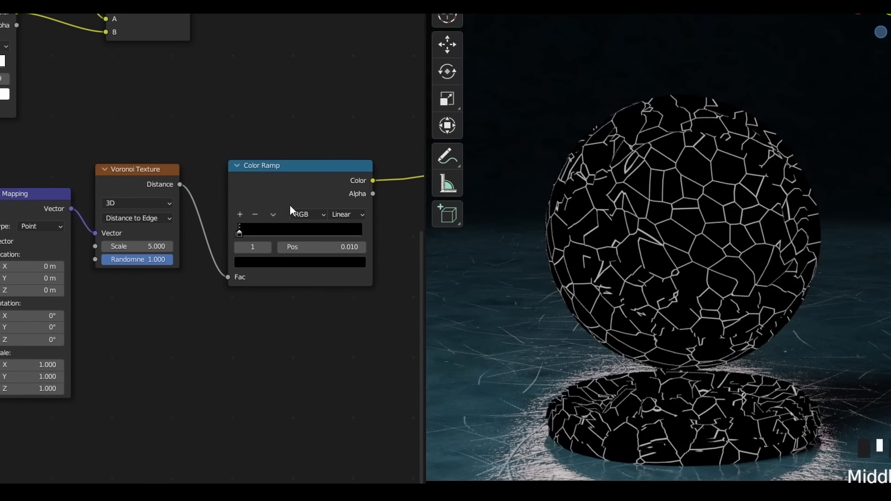
pyautogui.moveTo(202, 188); pyautogui.dragTo(247, 173, button='middle')
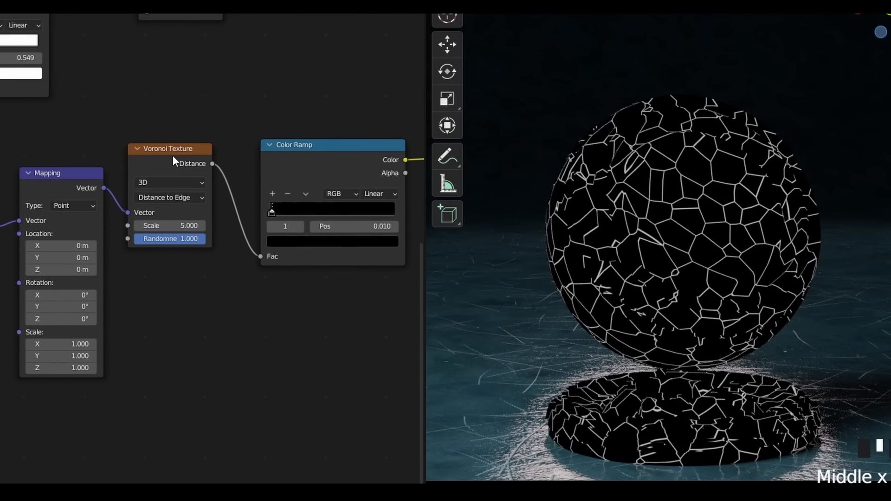
pyautogui.click(171, 155)
pyautogui.hotkey('shift', 'd')
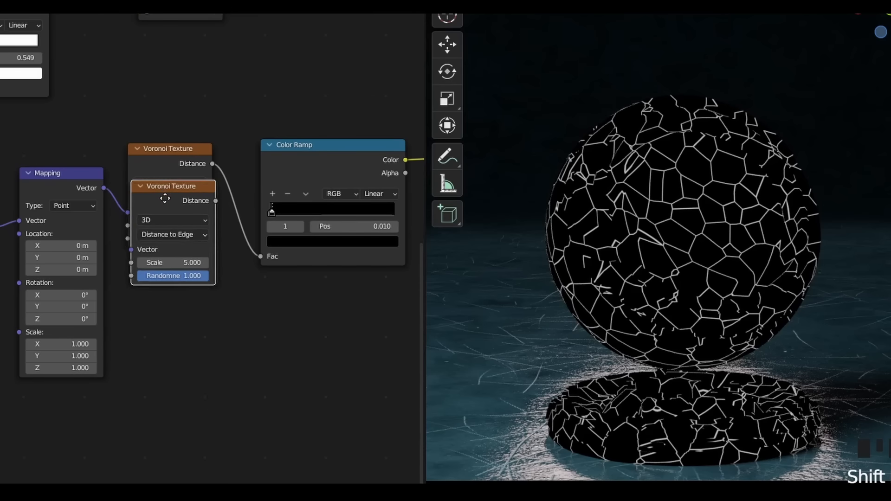
pyautogui.click(161, 271)
pyautogui.moveTo(239, 261); pyautogui.dragTo(276, 254, button='middle')
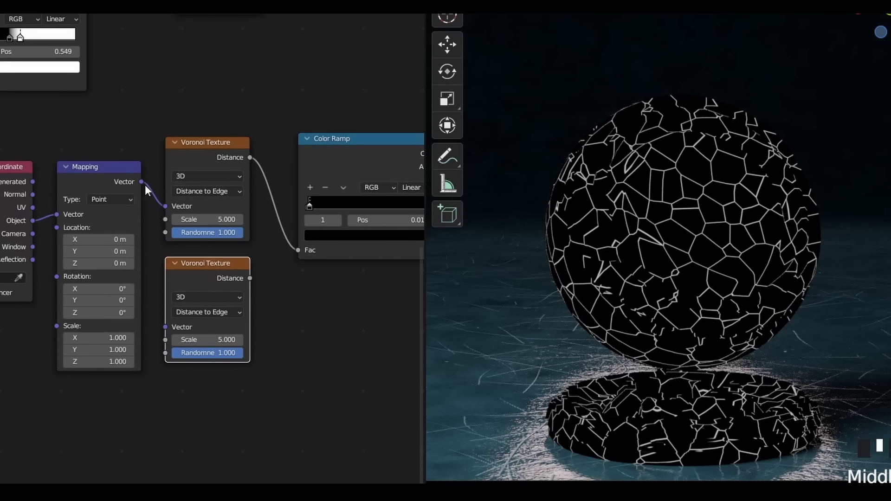
pyautogui.moveTo(141, 181); pyautogui.dragTo(137, 274)
pyautogui.moveTo(162, 330); pyautogui.dragTo(163, 330)
# Step: Preview the duplicated Voronoi Texture and set its feature output to F1
pyautogui.moveTo(276, 289); pyautogui.dragTo(212, 291, button='middle')
pyautogui.keyDown('ctrl'); pyautogui.keyDown('shift'); pyautogui.click(144, 296); pyautogui.keyUp('shift'); pyautogui.keyUp('ctrl')
pyautogui.click(144, 305)
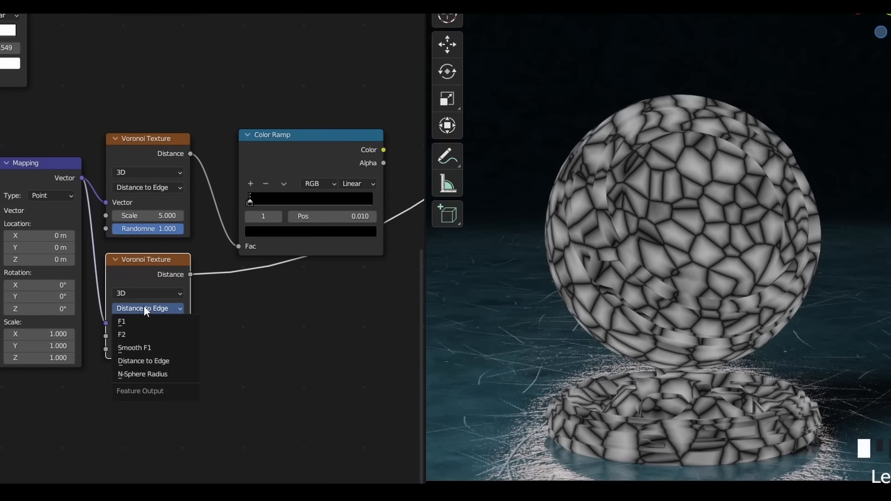
pyautogui.click(140, 323)
# Step: Insert a Color Ramp after the F1 Voronoi Texture and set its black stop position to 0.364
pyautogui.moveTo(312, 284); pyautogui.dragTo(280, 284, button='middle')
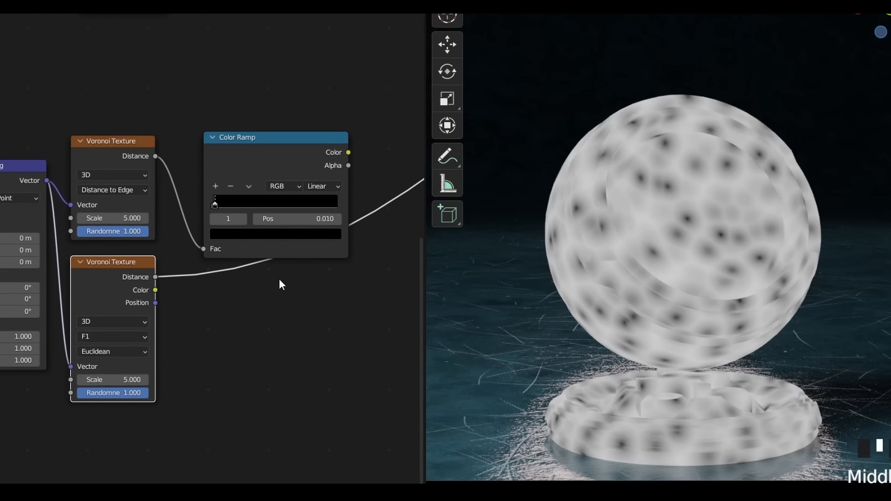
pyautogui.hotkey('shift', 'a')
pyautogui.write('ramp')
pyautogui.press('Return')
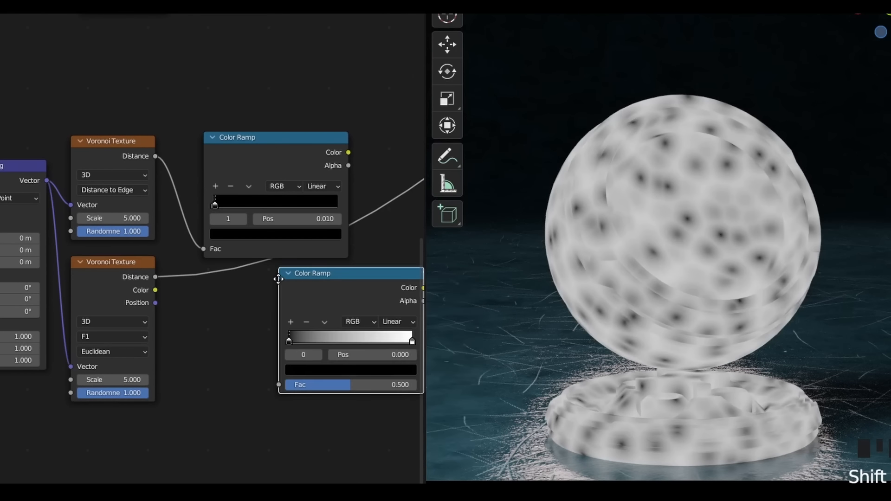
pyautogui.click(202, 271)
pyautogui.moveTo(271, 276); pyautogui.dragTo(245, 262, button='middle')
pyautogui.moveTo(245, 263); pyautogui.dragTo(241, 287)
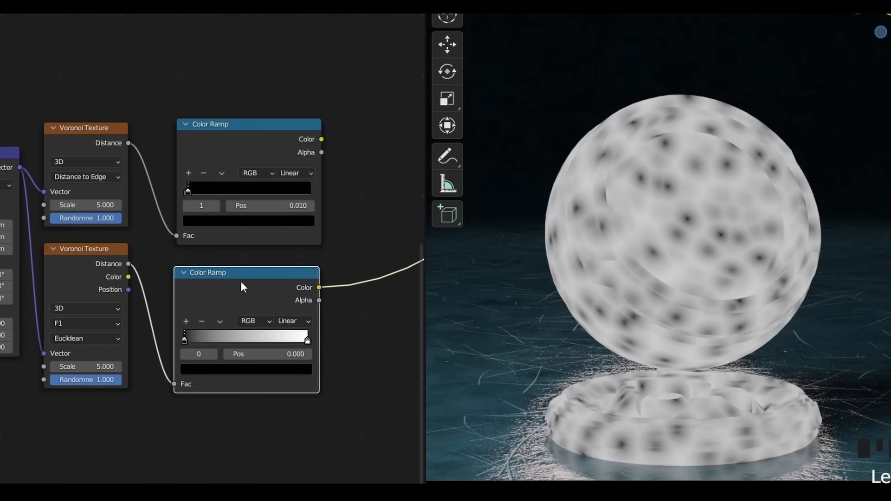
pyautogui.moveTo(188, 338); pyautogui.dragTo(231, 343)
# Step: Circle cells of the Distance to Edge mask with annotations and compare them with the F1 ramp's preview
pyautogui.moveTo(341, 253); pyautogui.dragTo(324, 253, button='middle')
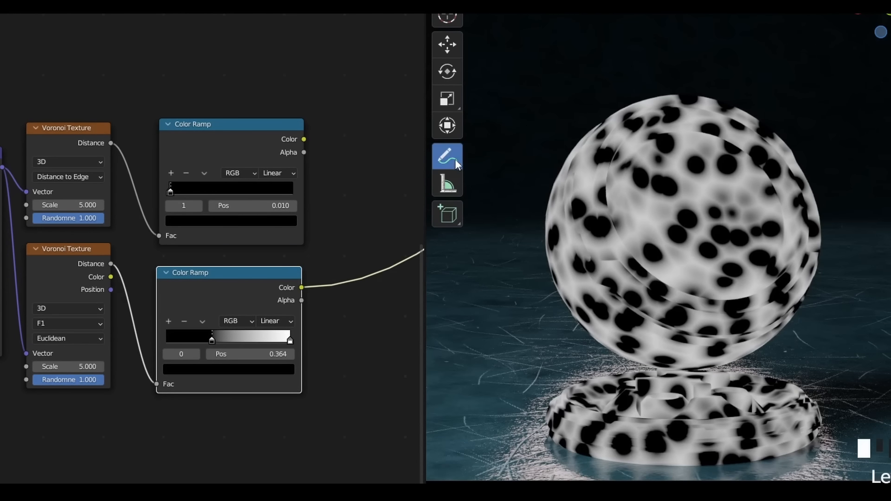
pyautogui.press('z')
pyautogui.click(697, 176)
pyautogui.keyDown('ctrl'); pyautogui.keyDown('shift'); pyautogui.click(246, 134); pyautogui.keyUp('shift'); pyautogui.keyUp('ctrl')
pyautogui.scroll(4, 682, 251)
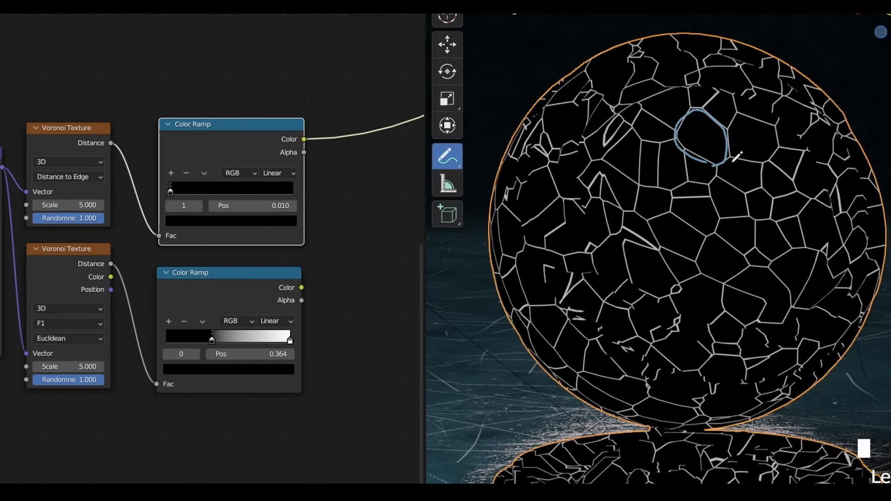
pyautogui.keyDown('ctrl'); pyautogui.keyDown('shift'); pyautogui.click(243, 283); pyautogui.keyUp('shift'); pyautogui.keyUp('ctrl')
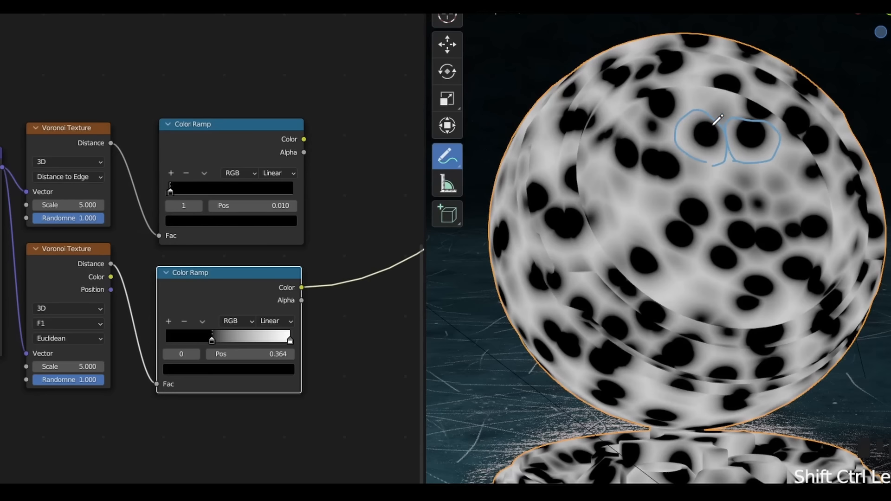
# Step: Add a Mix Color node and connect the Distance to Edge ramp to A and the F1 ramp to B
pyautogui.moveTo(378, 201); pyautogui.dragTo(323, 193, button='middle')
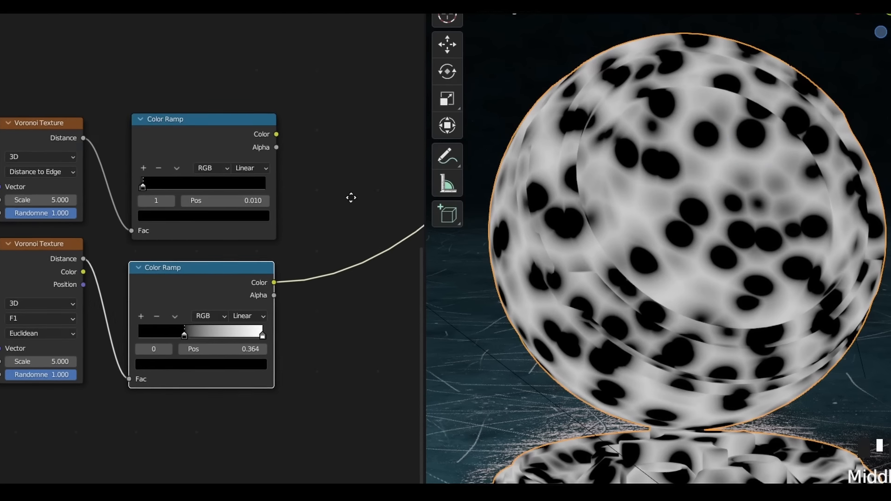
pyautogui.hotkey('shift', 'a')
pyautogui.click(328, 196)
pyautogui.write('mix')
pyautogui.press('Return')
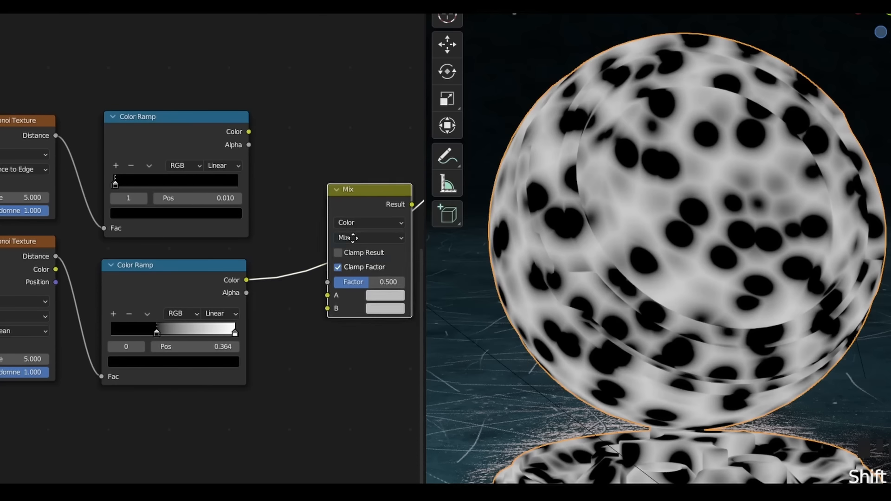
pyautogui.click(316, 252)
pyautogui.moveTo(316, 252); pyautogui.dragTo(283, 246, button='middle')
pyautogui.moveTo(277, 273); pyautogui.dragTo(281, 274)
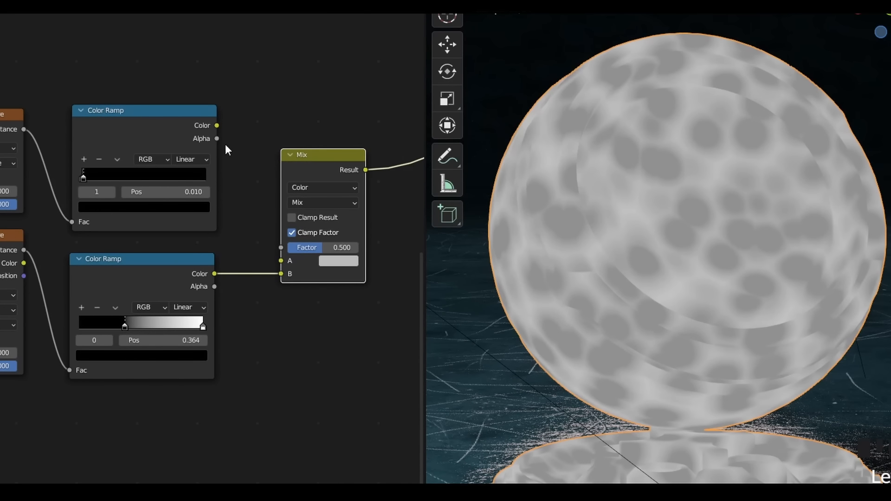
pyautogui.moveTo(217, 125); pyautogui.dragTo(246, 165)
pyautogui.moveTo(282, 262); pyautogui.dragTo(281, 260)
# Step: Set the new Mix node to Multiply at factor 1.000 and move the F1 ramp's black stop to 0.825
pyautogui.click(312, 202)
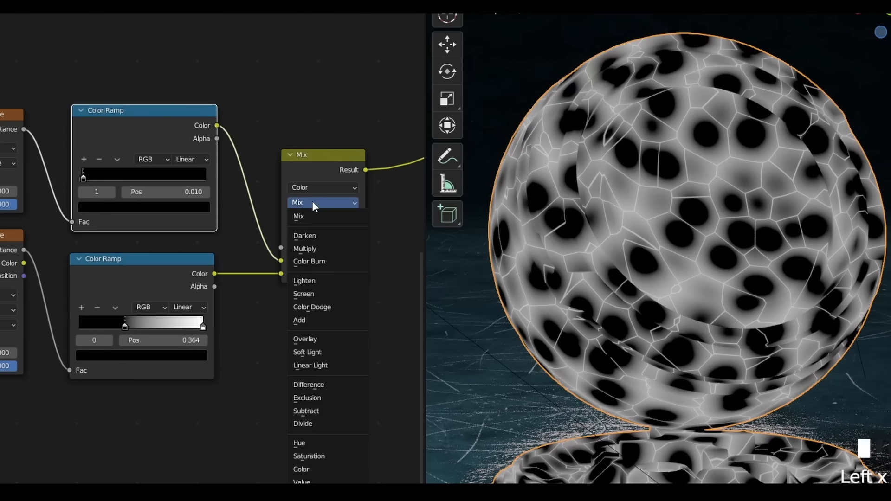
pyautogui.click(314, 251)
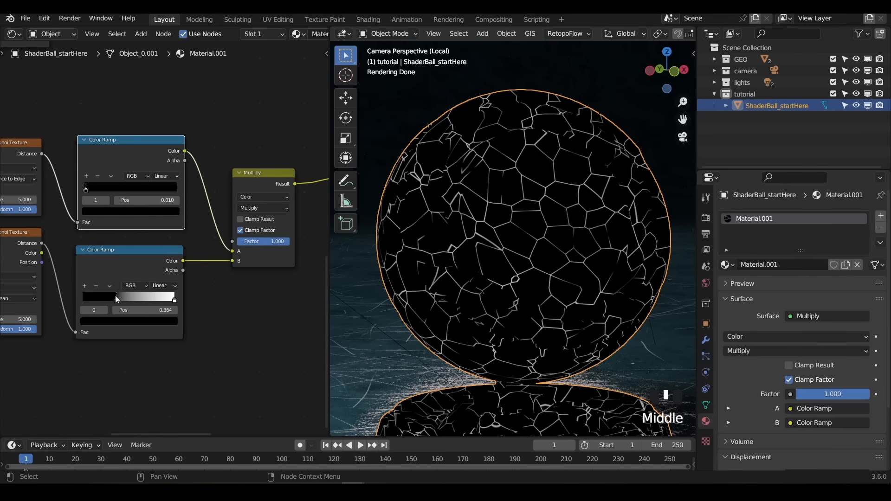
pyautogui.moveTo(115, 295); pyautogui.dragTo(149, 302)
# Step: Move the Texture Coordinate and Mapping nodes away from the Voronoi Textures and add a Value node between them
pyautogui.moveTo(84, 250); pyautogui.dragTo(241, 240, button='middle')
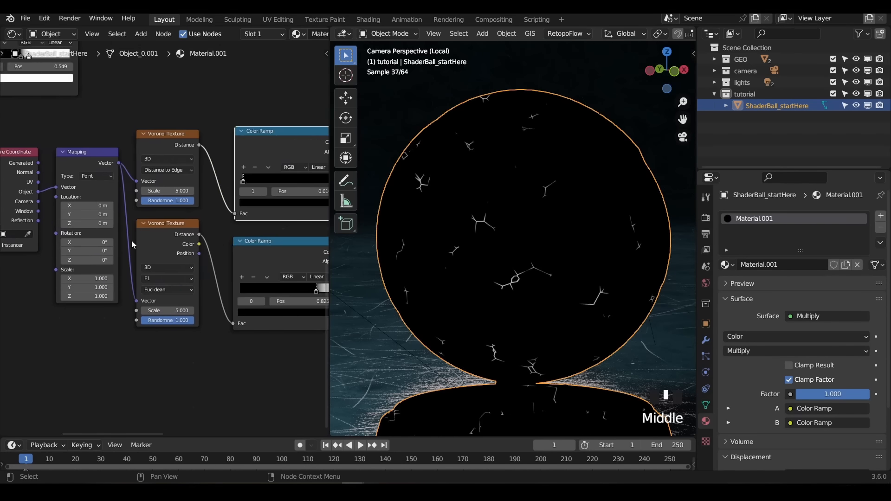
pyautogui.moveTo(131, 240); pyautogui.dragTo(148, 240, button='middle')
pyautogui.moveTo(60, 187); pyautogui.dragTo(143, 190, button='middle')
pyautogui.moveTo(46, 188); pyautogui.dragTo(183, 240)
pyautogui.press('g')
pyautogui.click(109, 239)
pyautogui.hotkey('shift', 'a')
pyautogui.write('valu')
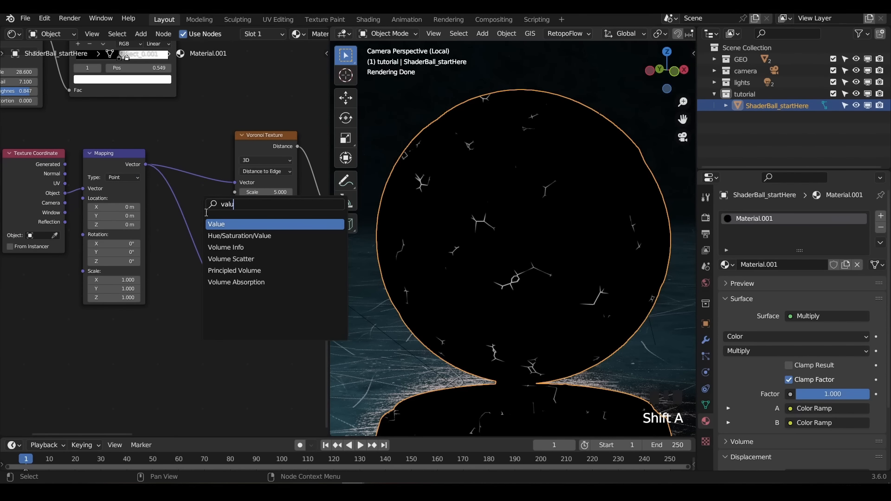
pyautogui.click(217, 224)
pyautogui.click(170, 326)
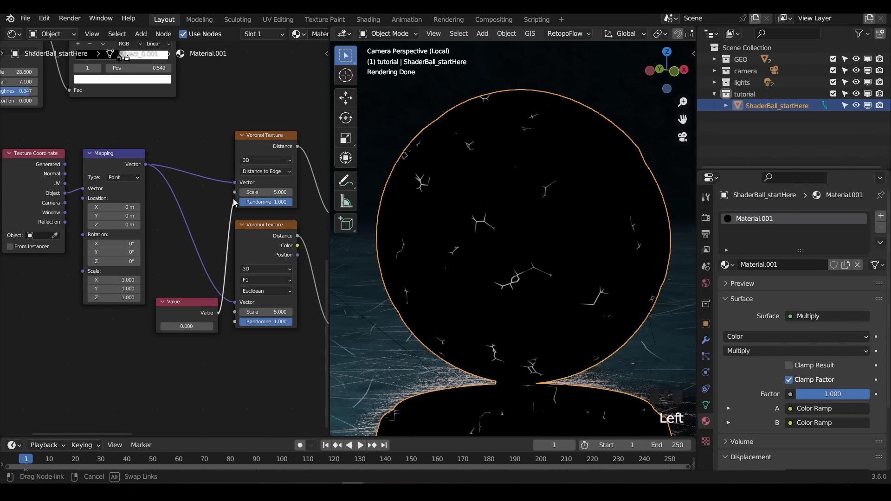
# Step: Connect the Value node to the Scale inputs of both Voronoi Textures and set it to 10
pyautogui.moveTo(234, 202); pyautogui.dragTo(235, 192)
pyautogui.moveTo(218, 313); pyautogui.dragTo(235, 312)
pyautogui.moveTo(186, 326); pyautogui.dragTo(209, 326)
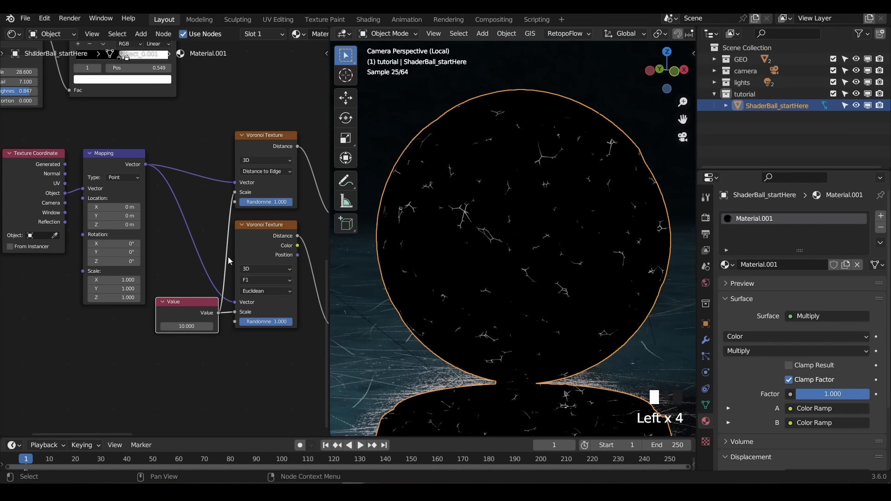
pyautogui.moveTo(227, 257); pyautogui.dragTo(116, 267, button='middle')
pyautogui.moveTo(209, 288); pyautogui.dragTo(159, 292, button='middle')
pyautogui.moveTo(252, 301); pyautogui.dragTo(253, 302)
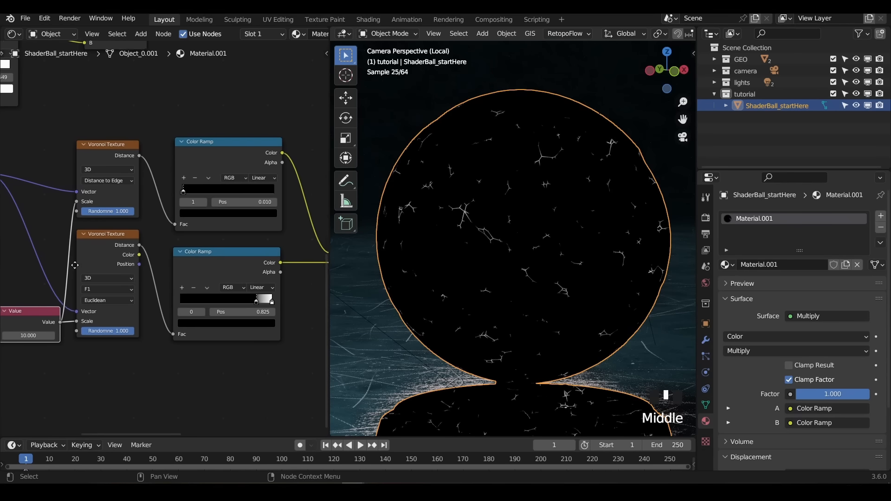
# Step: Add a Musgrave Texture below the Texture Coordinate node and connect its Height to the Mapping node's Location input
pyautogui.moveTo(16, 267); pyautogui.dragTo(220, 256, button='middle')
pyautogui.moveTo(198, 217); pyautogui.dragTo(217, 224, button='middle')
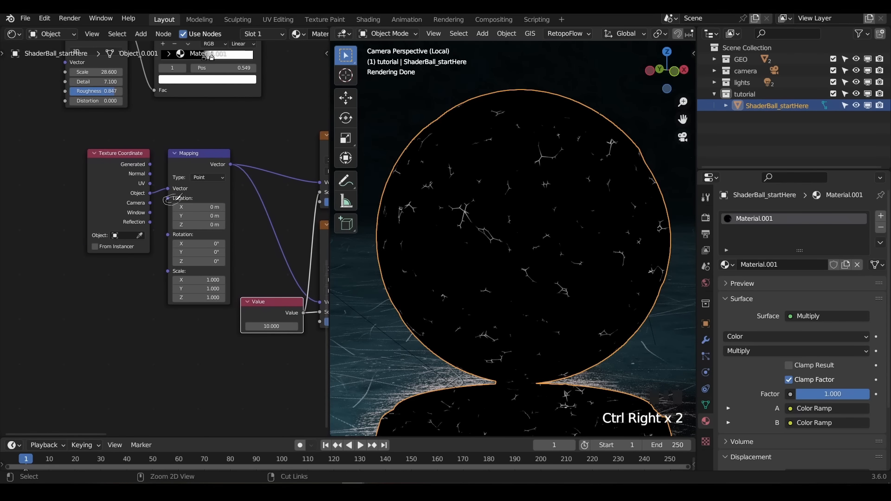
pyautogui.moveTo(98, 280); pyautogui.dragTo(115, 273, button='middle')
pyautogui.hotkey('shift', 'a')
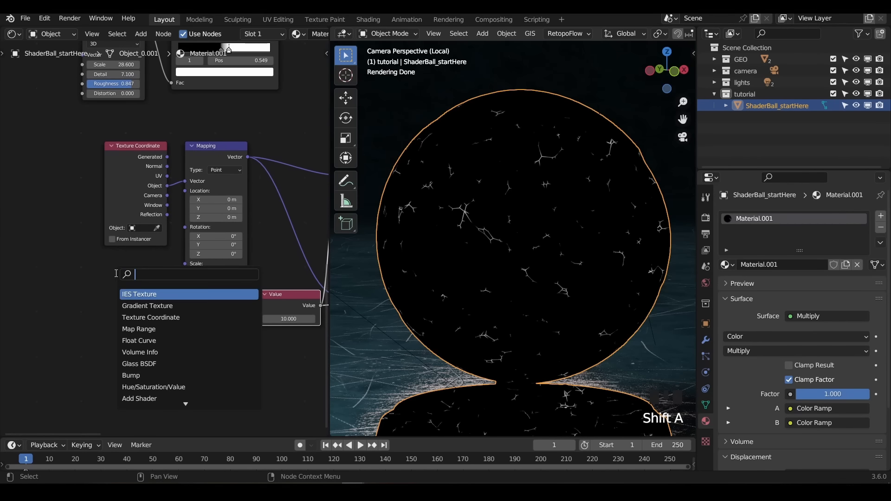
pyautogui.write('mus')
pyautogui.press('Return')
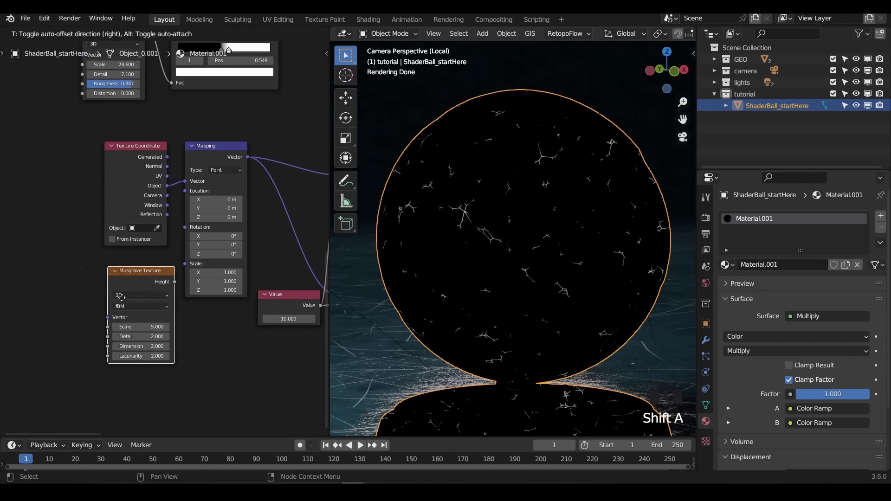
pyautogui.moveTo(160, 282); pyautogui.dragTo(185, 191)
pyautogui.moveTo(218, 247); pyautogui.dragTo(184, 247, button='middle')
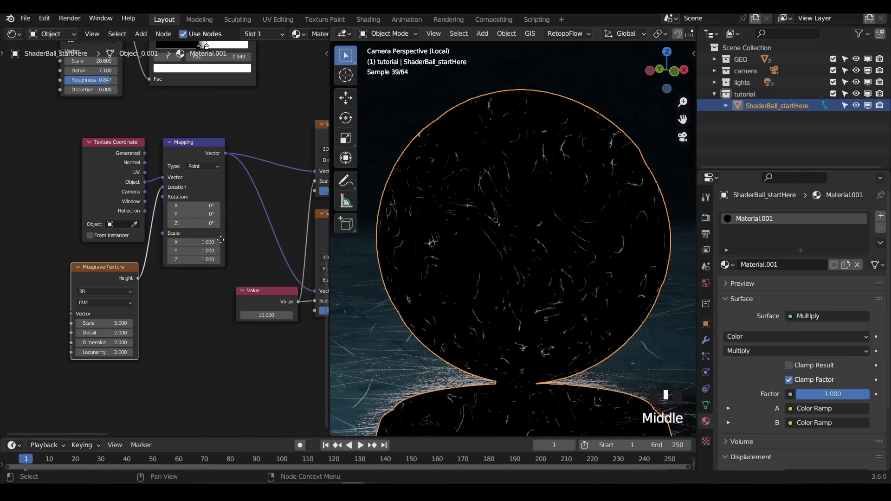
# Step: Tighten the F1 Color Ramp by moving its white stop close to the black stop, with the black stop at 0.811
pyautogui.moveTo(266, 247); pyautogui.dragTo(184, 226, button='middle')
pyautogui.moveTo(292, 260); pyautogui.dragTo(179, 238, button='middle')
pyautogui.moveTo(306, 263); pyautogui.dragTo(282, 264)
pyautogui.moveTo(282, 264); pyautogui.dragTo(158, 260, button='middle')
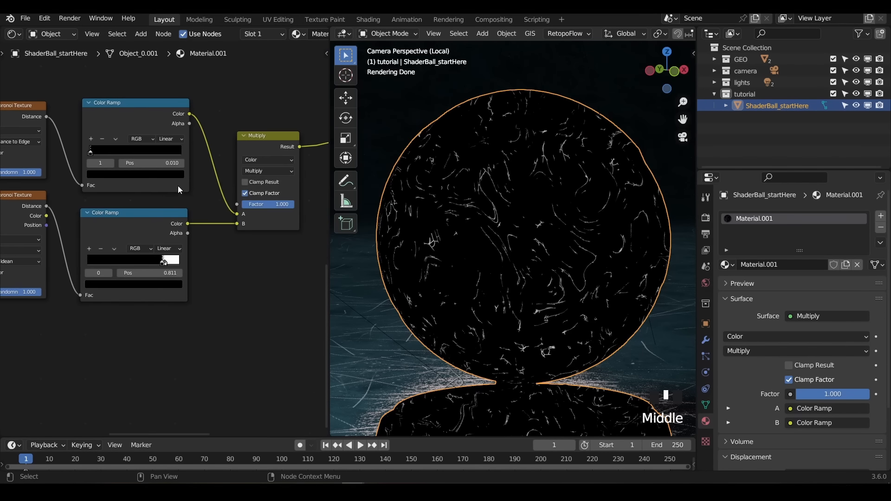
# Step: Add a Mix Color node beyond the two Multiply nodes and set its blend mode to Add
pyautogui.scroll(-3, 221, 222)
pyautogui.moveTo(221, 222); pyautogui.dragTo(246, 255, button='middle')
pyautogui.hotkey('shift', 'a')
pyautogui.write('mix')
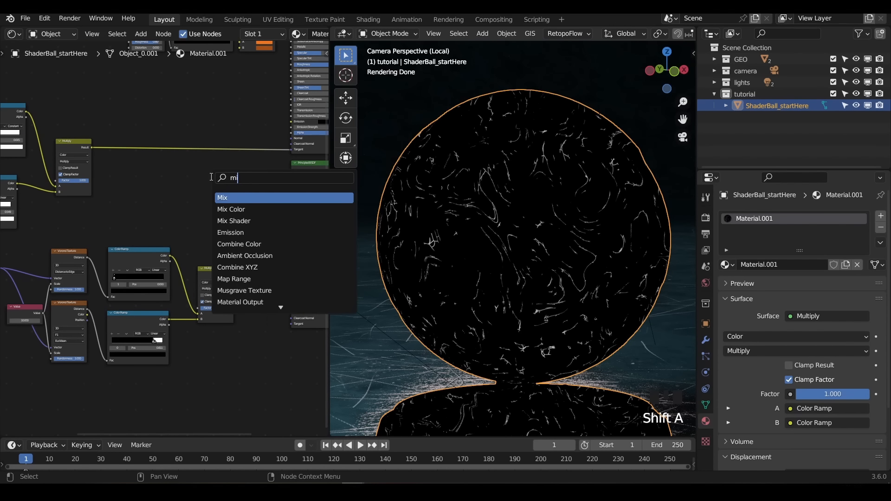
pyautogui.click(221, 208)
pyautogui.scroll(5, 239, 186)
pyautogui.click(239, 173)
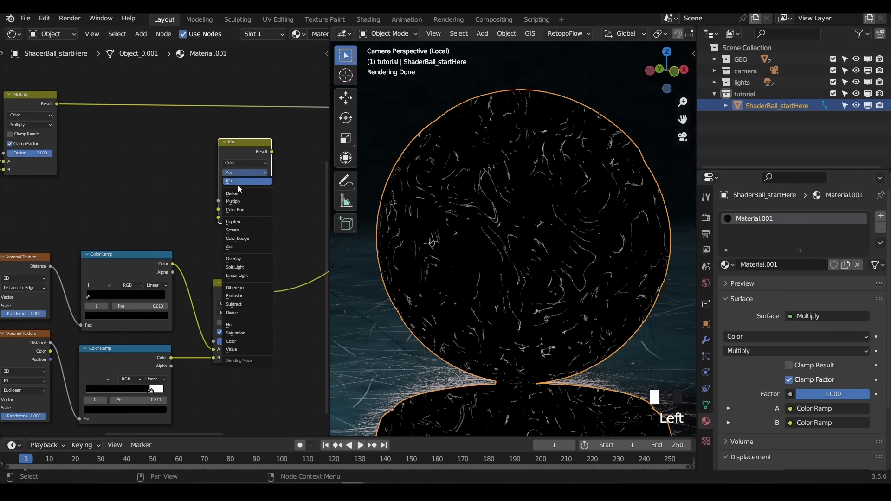
pyautogui.click(238, 248)
# Step: Select the whole Voronoi scratch node group and move it to make room beneath the edge-wear nodes
pyautogui.scroll(-5, 239, 248)
pyautogui.moveTo(238, 248); pyautogui.dragTo(232, 316, button='middle')
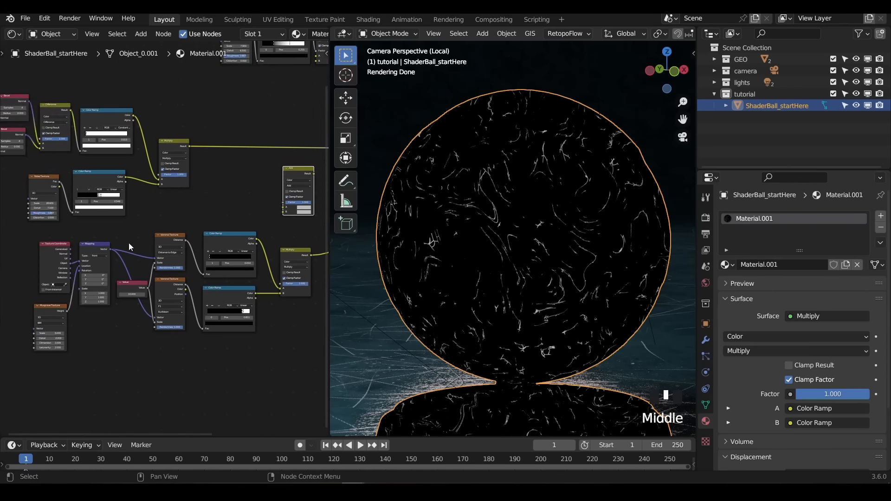
pyautogui.moveTo(18, 243); pyautogui.dragTo(274, 351)
pyautogui.press('g')
pyautogui.moveTo(185, 348); pyautogui.dragTo(129, 266, button='middle')
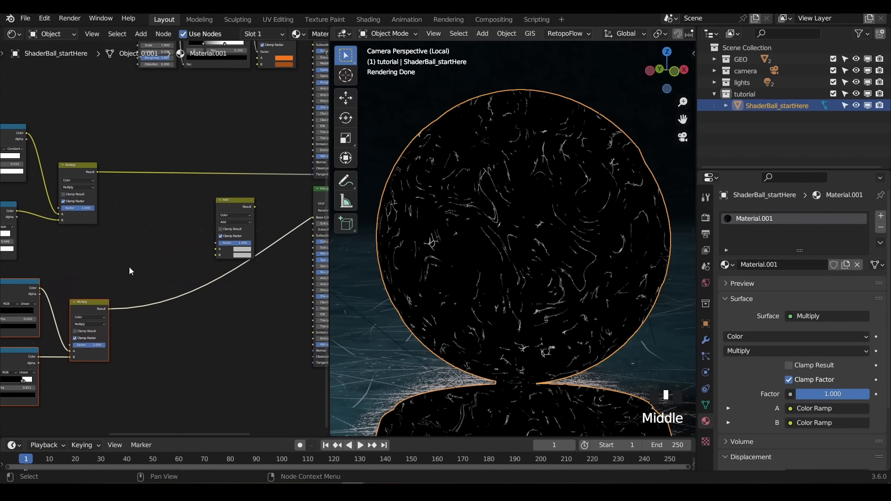
# Step: Connect the edge-wear Multiply to Add's A, the scratch Multiply to B, and Add's Result to the Mix Shader's Fac, previewing the Mix Shader
pyautogui.scroll(3, 103, 316)
pyautogui.moveTo(104, 315); pyautogui.dragTo(220, 256)
pyautogui.moveTo(92, 167); pyautogui.dragTo(220, 250)
pyautogui.moveTo(219, 250); pyautogui.dragTo(70, 271, button='middle')
pyautogui.moveTo(105, 222); pyautogui.dragTo(263, 190)
pyautogui.keyDown('ctrl'); pyautogui.keyDown('shift'); pyautogui.click(287, 180); pyautogui.keyUp('shift'); pyautogui.keyUp('ctrl')
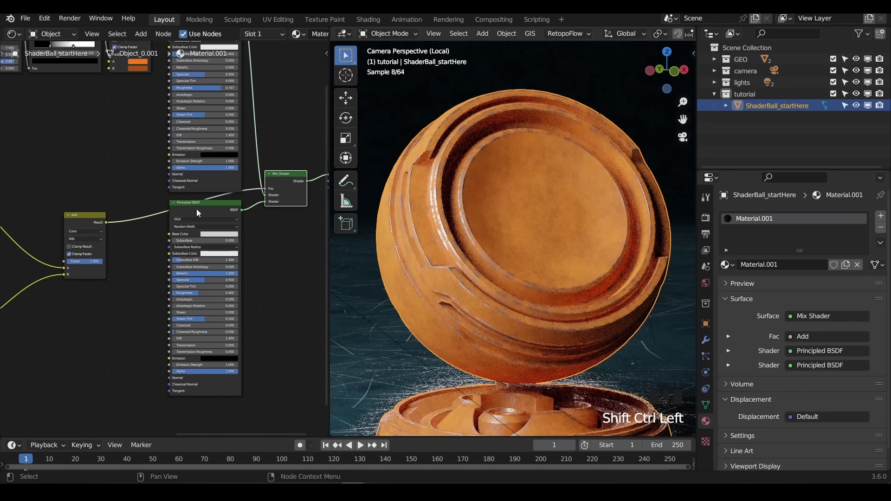
# Step: Thicken the scratches by setting the Distance to Edge ramp's black stop position to 0.030
pyautogui.moveTo(110, 319); pyautogui.dragTo(187, 272, button='middle')
pyautogui.scroll(-7, 178, 285)
pyautogui.scroll(11, 177, 286)
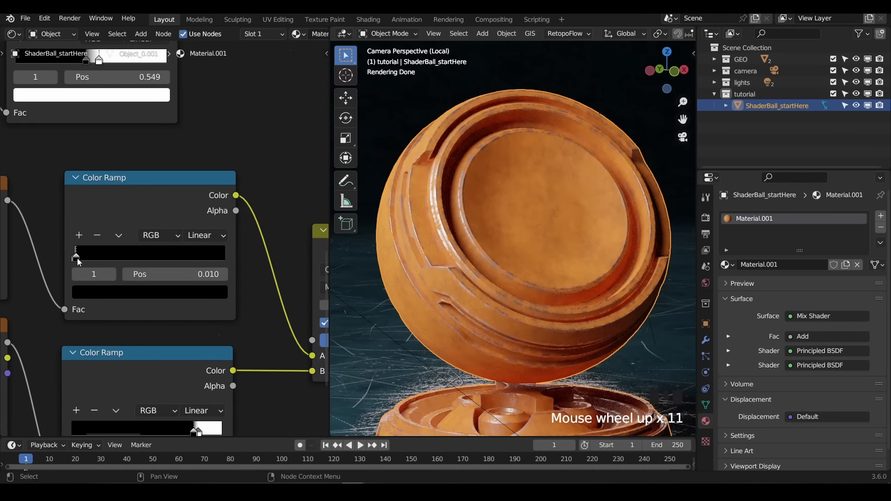
pyautogui.moveTo(178, 275); pyautogui.dragTo(120, 275)
pyautogui.click(178, 275)
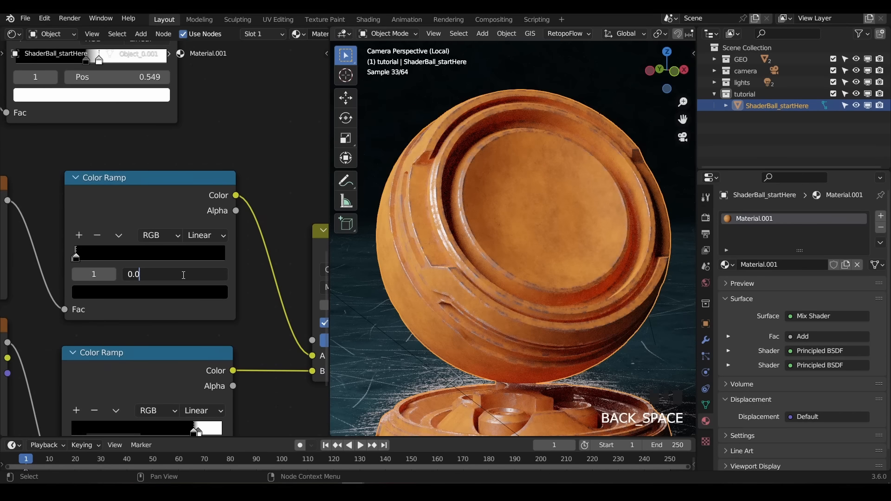
pyautogui.moveTo(157, 309); pyautogui.dragTo(169, 261, button='middle')
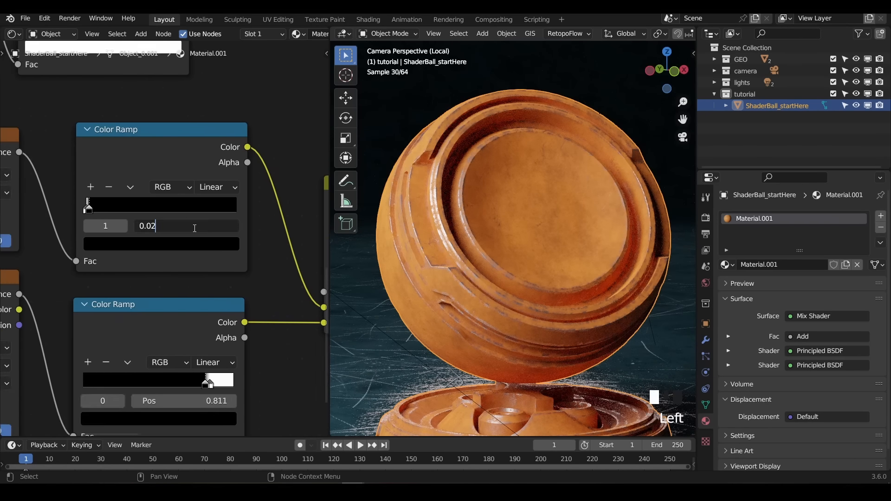
# Step: Move the F1 Color Ramp's black stop to 0.767 to reveal more scratches
pyautogui.moveTo(211, 283); pyautogui.dragTo(213, 216, button='middle')
pyautogui.scroll(-3, 214, 216)
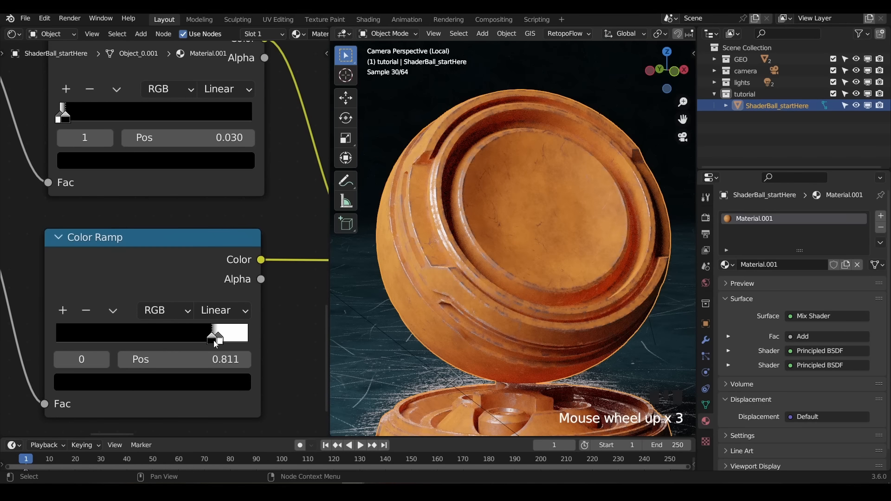
pyautogui.moveTo(212, 339); pyautogui.dragTo(189, 342)
# Step: Add a Bump node below the Add node, beside the metallic Principled BSDF
pyautogui.scroll(6, 186, 301)
pyautogui.hotkey('shift', 'a')
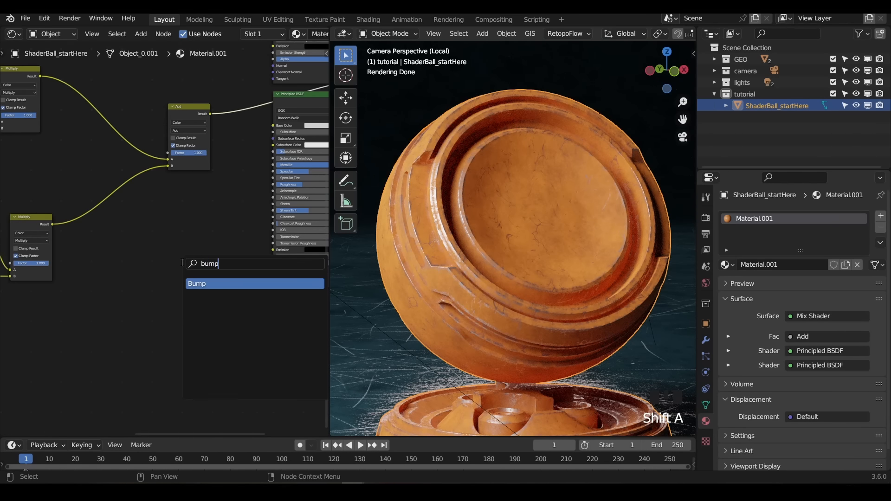
pyautogui.write('bump')
pyautogui.click(197, 283)
pyautogui.click(211, 232)
# Step: Connect the Add node's Result to the Bump's Height and the Bump's Normal to the metallic Principled BSDF's Normal
pyautogui.moveTo(227, 204); pyautogui.dragTo(195, 220, button='middle')
pyautogui.scroll(5, 195, 219)
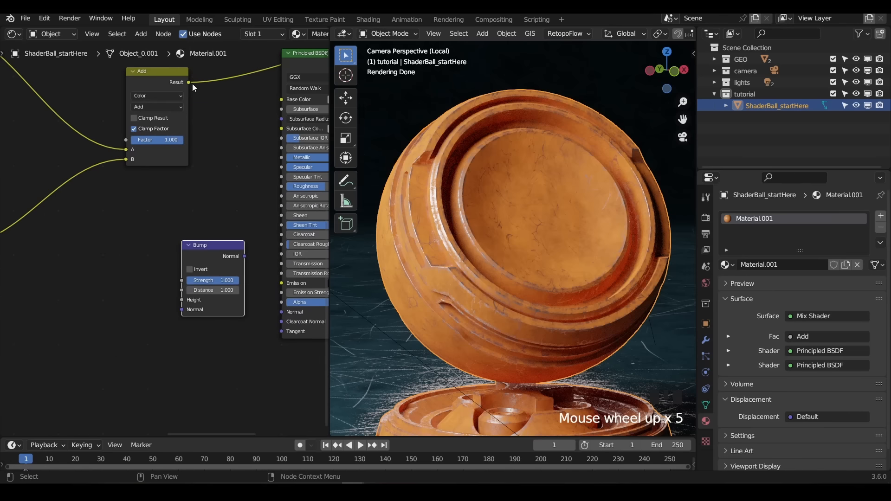
pyautogui.moveTo(189, 83); pyautogui.dragTo(208, 108)
pyautogui.moveTo(178, 298); pyautogui.dragTo(179, 298)
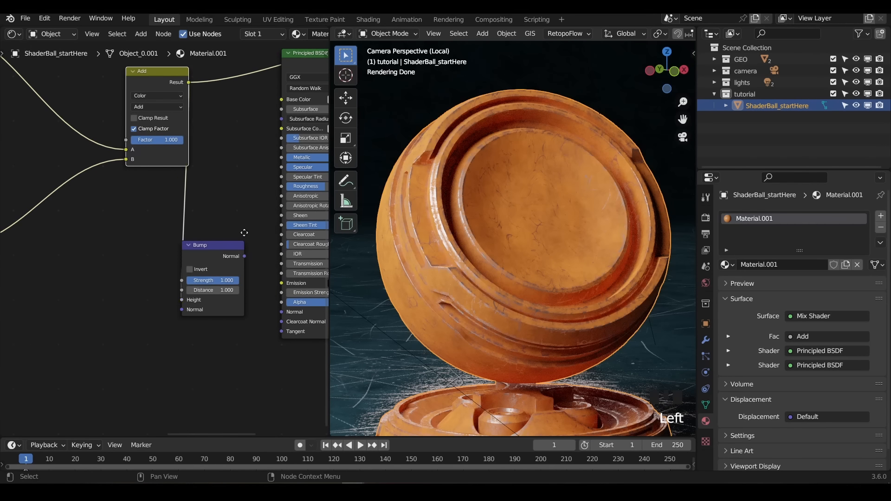
pyautogui.scroll(3, 192, 233)
pyautogui.moveTo(198, 228); pyautogui.dragTo(244, 299)
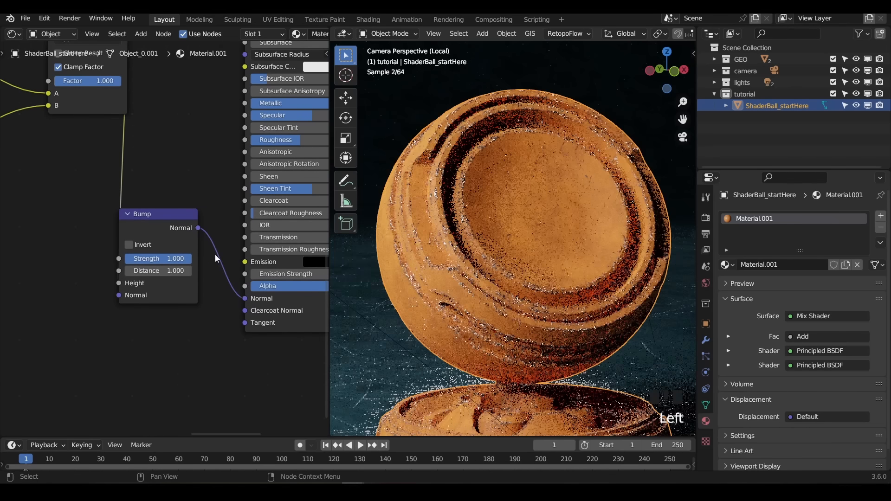
# Step: Move the Add node farther away from the Bump and metallic Principled BSDF nodes
pyautogui.scroll(-2, 238, 179)
pyautogui.moveTo(144, 221); pyautogui.dragTo(163, 208, button='middle')
pyautogui.moveTo(143, 243); pyautogui.dragTo(183, 193, button='middle')
pyautogui.moveTo(153, 104); pyautogui.dragTo(103, 109)
pyautogui.moveTo(179, 170); pyautogui.dragTo(149, 159, button='middle')
pyautogui.scroll(1, 185, 162)
pyautogui.scroll(1, 148, 163)
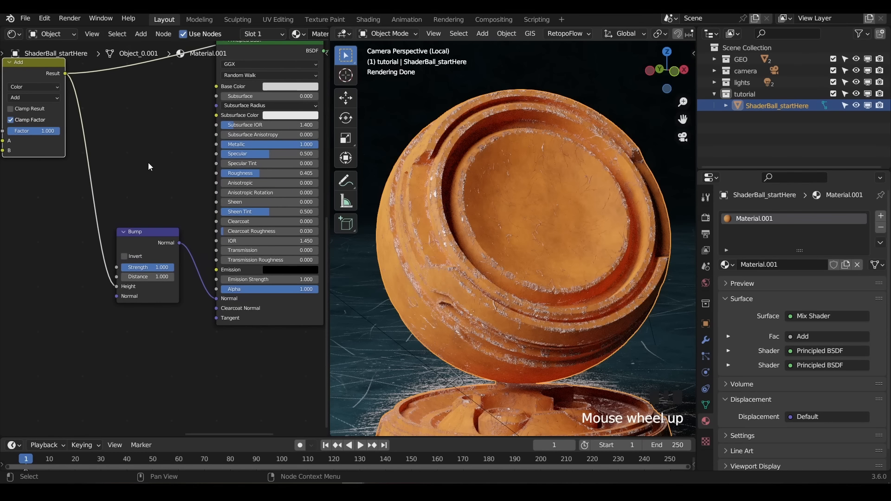
# Step: Invert the Bump node and set its strength to 0.3
pyautogui.press('z')
pyautogui.click(436, 119)
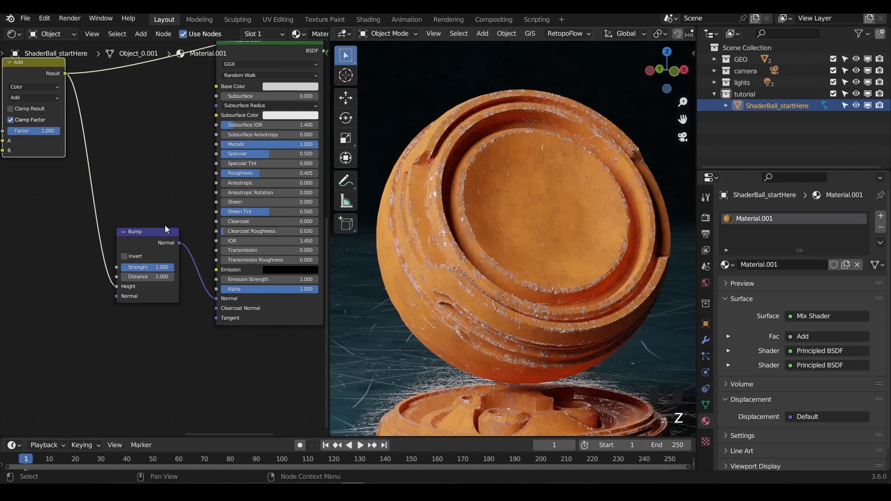
pyautogui.click(124, 256)
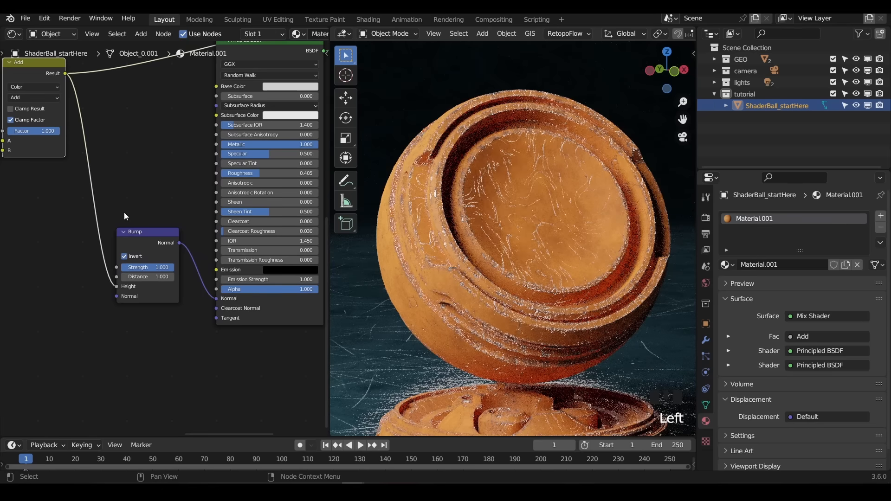
pyautogui.moveTo(124, 213); pyautogui.dragTo(170, 213, button='middle')
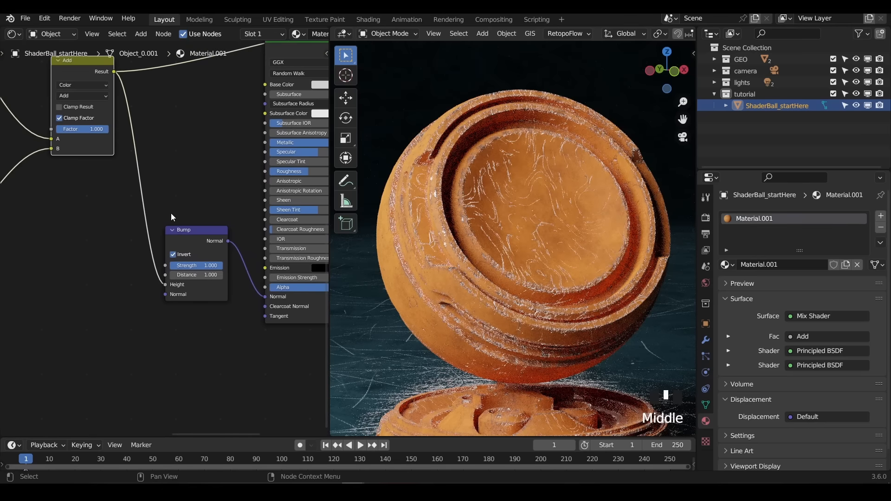
pyautogui.click(213, 266)
pyautogui.write('.3')
pyautogui.press('Return')
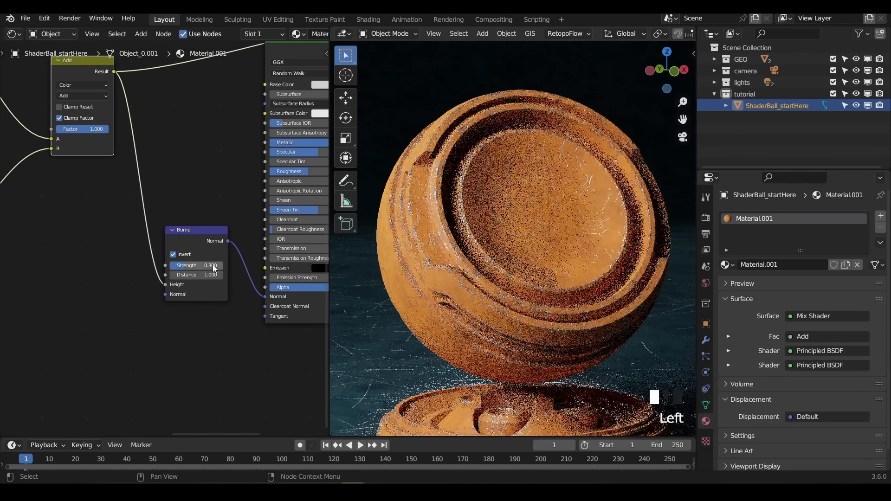
# Step: Fine-tune the closely spaced stops of the F1 Color Ramp to adjust the scratch coverage
pyautogui.moveTo(132, 253); pyautogui.dragTo(205, 246, button='middle')
pyautogui.moveTo(106, 252); pyautogui.dragTo(204, 242, button='middle')
pyautogui.moveTo(93, 278); pyautogui.dragTo(204, 274, button='middle')
pyautogui.moveTo(77, 324); pyautogui.dragTo(170, 284, button='middle')
pyautogui.scroll(3, 171, 285)
pyautogui.moveTo(171, 284); pyautogui.dragTo(178, 283)
pyautogui.click(178, 284)
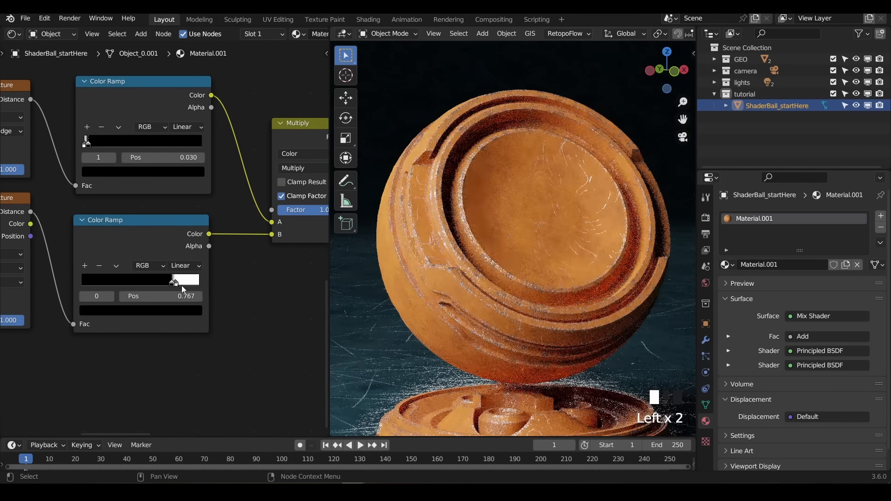
pyautogui.click(180, 284)
pyautogui.click(178, 284)
pyautogui.click(178, 284)
pyautogui.moveTo(179, 284); pyautogui.dragTo(181, 284)
# Step: Select the edge-wear and scratch mask nodes together and move them away from the shader nodes
pyautogui.scroll(-6, 225, 250)
pyautogui.scroll(-16, 225, 251)
pyautogui.moveTo(28, 139); pyautogui.dragTo(232, 293)
pyautogui.press('g')
pyautogui.moveTo(225, 205); pyautogui.dragTo(202, 242, button='middle')
# Step: Add a Noise Texture and a Color Ramp in the space between the mask Add node and the shaders
pyautogui.scroll(5, 201, 223)
pyautogui.hotkey('shift', 'a')
pyautogui.write('noi')
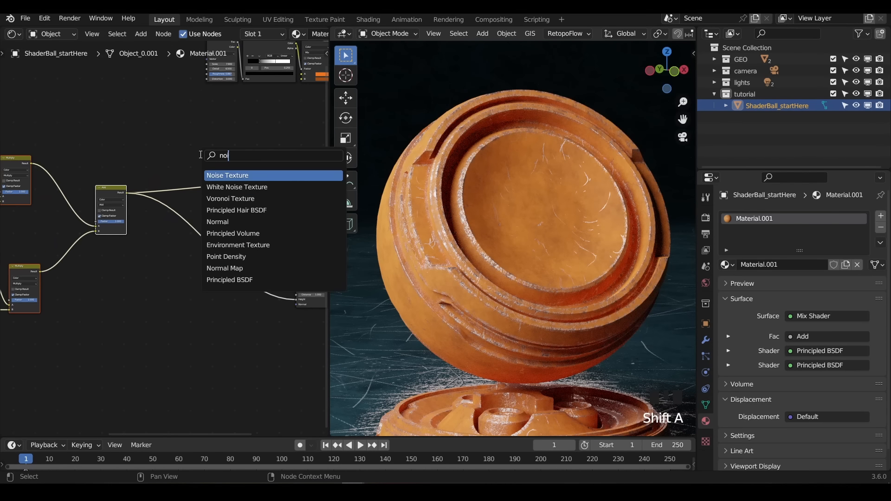
pyautogui.write('se')
pyautogui.press('Return')
pyautogui.click(177, 154)
pyautogui.hotkey('shift', 'a')
pyautogui.write('ramp')
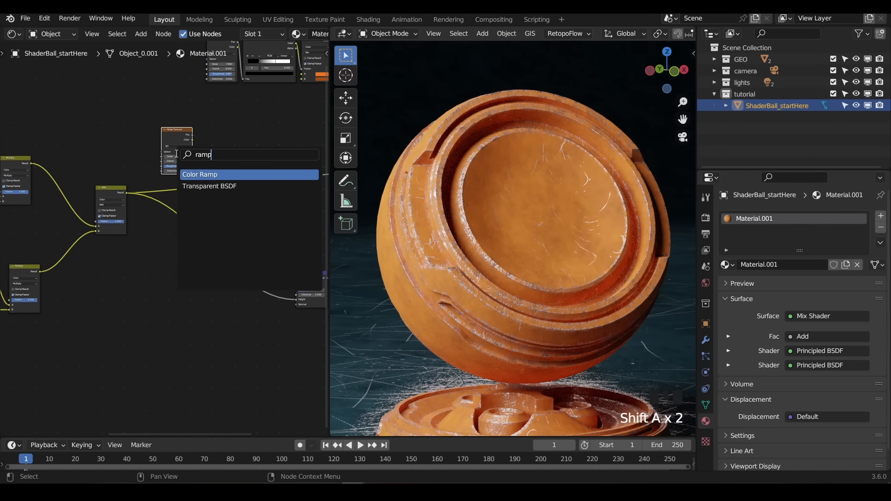
pyautogui.press('Return')
pyautogui.click(177, 153)
pyautogui.moveTo(176, 153); pyautogui.dragTo(231, 175, button='middle')
pyautogui.scroll(4, 179, 183)
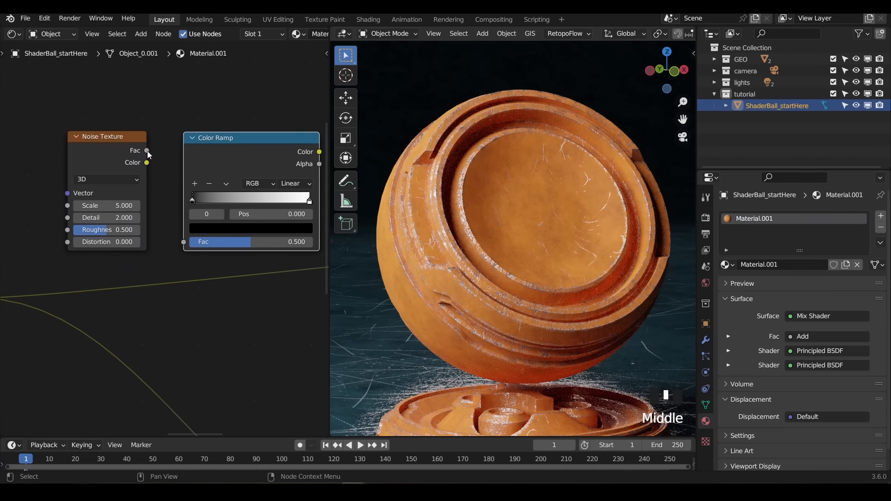
# Step: Connect and preview the new noise ramp, setting noise scale 10, detail 4.6, roughness 0.62 and the black stop to 0.487
pyautogui.moveTo(181, 242); pyautogui.dragTo(183, 242)
pyautogui.moveTo(233, 146); pyautogui.dragTo(218, 156, button='middle')
pyautogui.keyDown('ctrl'); pyautogui.keyDown('shift'); pyautogui.click(207, 157); pyautogui.keyUp('shift'); pyautogui.keyUp('ctrl')
pyautogui.moveTo(90, 216); pyautogui.dragTo(96, 217)
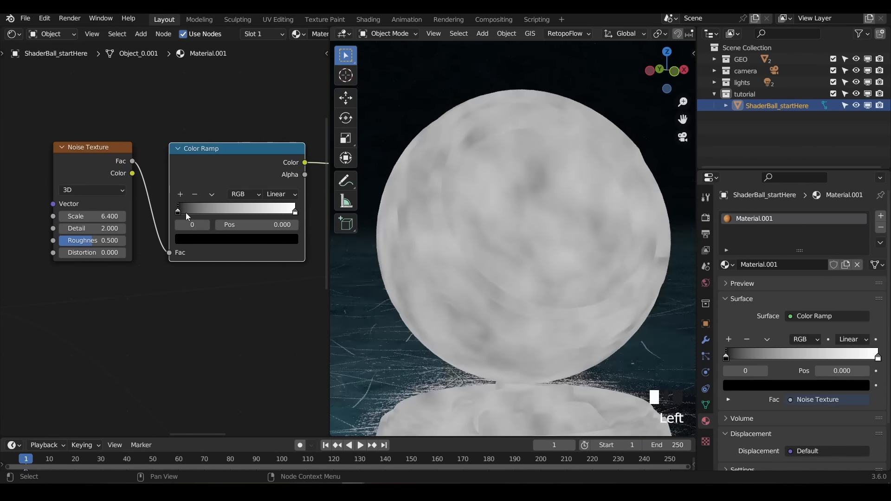
pyautogui.moveTo(178, 212); pyautogui.dragTo(218, 217)
pyautogui.moveTo(90, 216); pyautogui.dragTo(99, 241)
pyautogui.moveTo(215, 212); pyautogui.dragTo(235, 211)
pyautogui.scroll(-6, 234, 212)
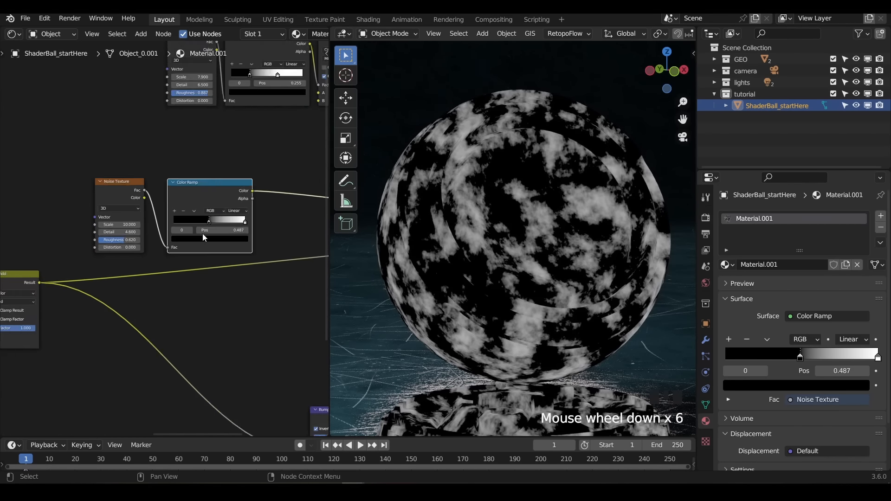
# Step: Insert a color Mix node set to Add after the combined mask, with the new Color Ramp in A and the mask in B
pyautogui.moveTo(235, 211); pyautogui.dragTo(176, 215, button='middle')
pyautogui.hotkey('shift', 'a')
pyautogui.scroll(4, 260, 242)
pyautogui.scroll(1, 260, 241)
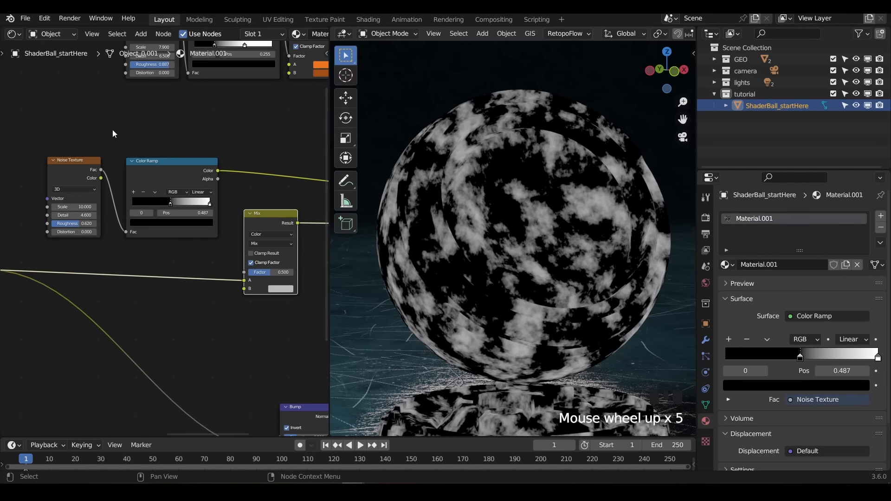
pyautogui.press('g')
pyautogui.scroll(2, 139, 216)
pyautogui.click(175, 277)
pyautogui.click(197, 222)
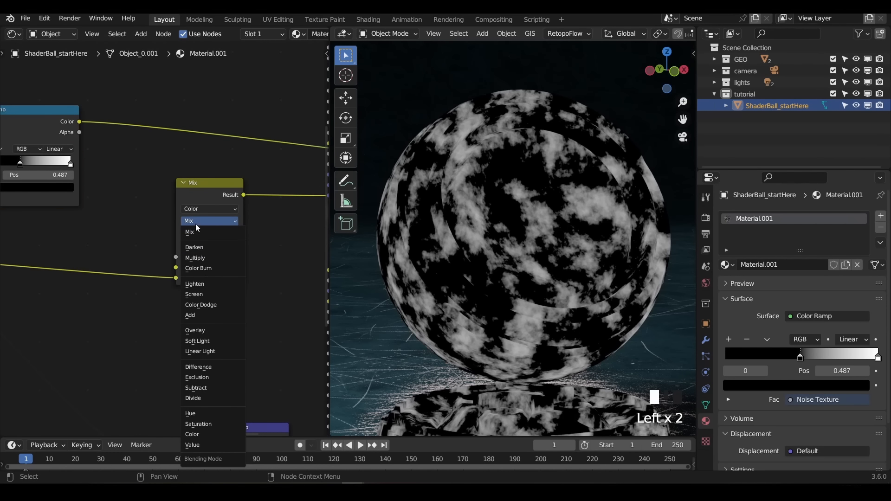
pyautogui.click(202, 317)
pyautogui.moveTo(82, 132); pyautogui.dragTo(98, 141, button='middle')
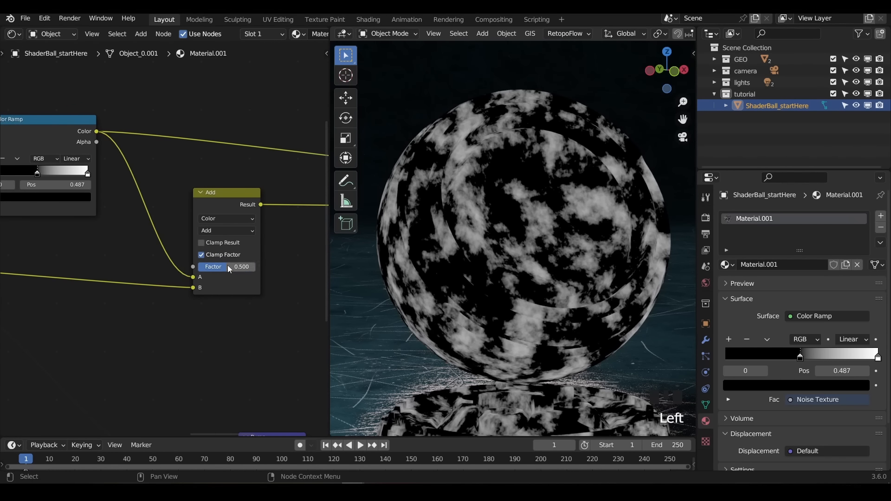
# Step: Set the new Add node's factor to 1 and connect its result to the Bump height, with the full Mix Shader displayed
pyautogui.keyDown('ctrl'); pyautogui.keyDown('shift'); pyautogui.click(234, 202); pyautogui.keyUp('shift'); pyautogui.keyUp('ctrl')
pyautogui.scroll(-3, 235, 203)
pyautogui.scroll(-2, 202, 186)
pyautogui.moveTo(234, 203); pyautogui.dragTo(173, 150, button='middle')
pyautogui.keyDown('ctrl'); pyautogui.keyDown('shift'); pyautogui.click(306, 200); pyautogui.keyUp('shift'); pyautogui.keyUp('ctrl')
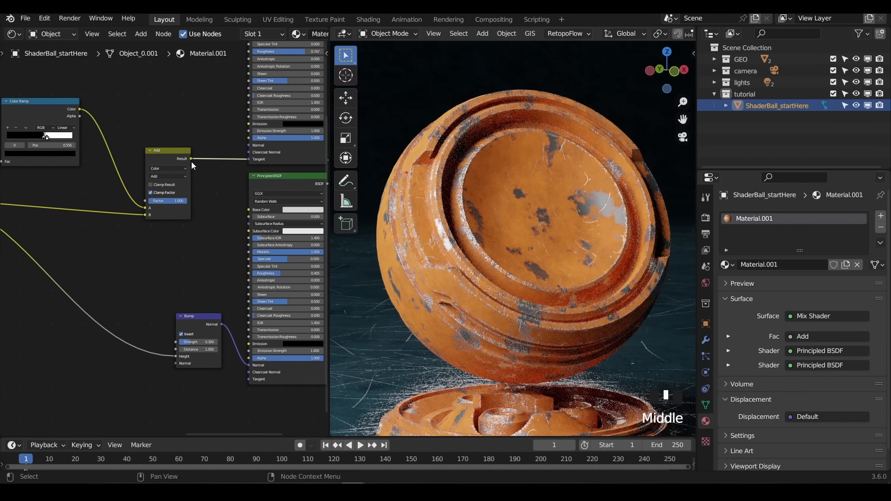
pyautogui.moveTo(191, 158); pyautogui.dragTo(174, 355)
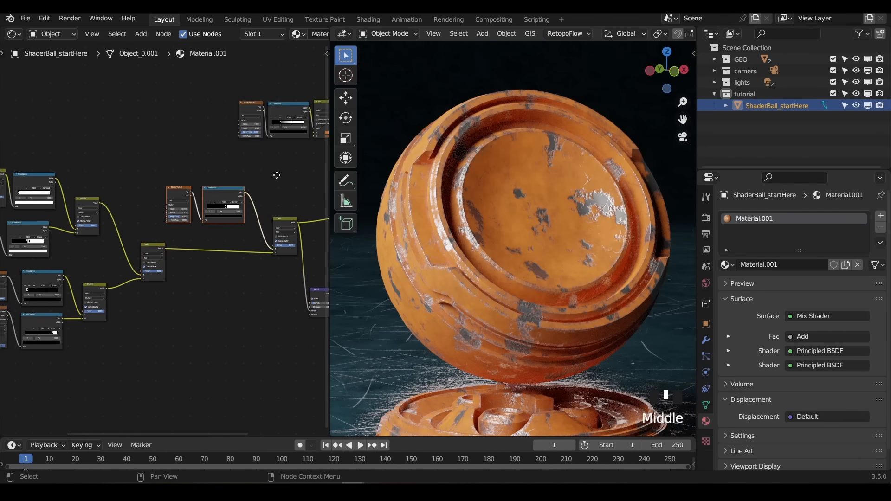
# Step: Select the paint color's Noise Texture, Color Ramp and Mix nodes and move them farther from the upper Principled BSDF
pyautogui.moveTo(124, 134); pyautogui.dragTo(233, 172)
pyautogui.scroll(-2, 199, 207)
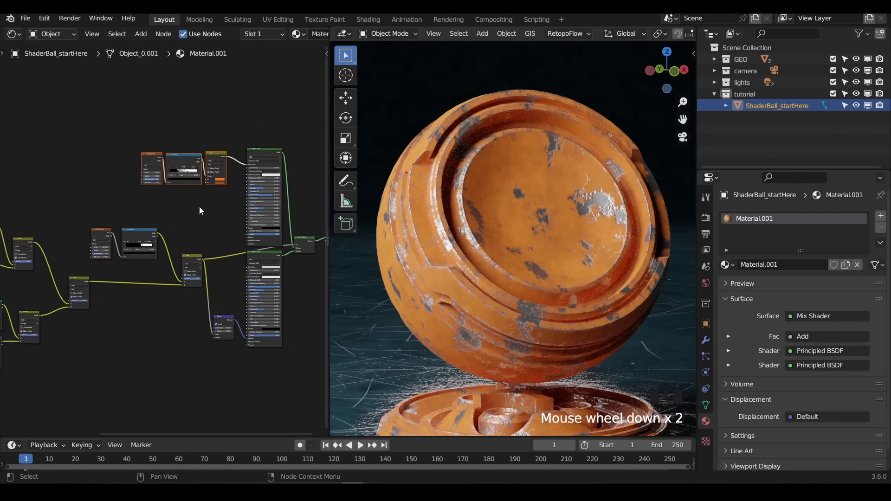
pyautogui.moveTo(217, 193); pyautogui.dragTo(191, 185, button='middle')
pyautogui.scroll(4, 171, 186)
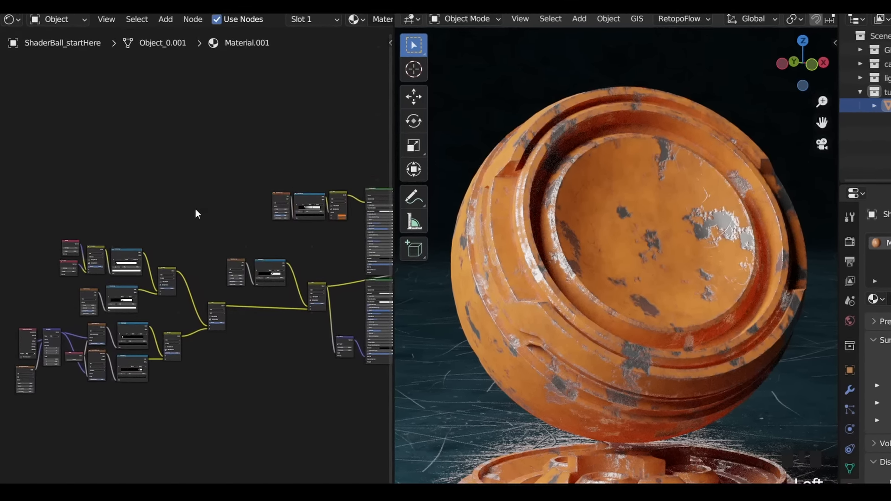
# Step: Add Frame nodes and place one near each of the edge-wear, scratch and damage noise node groups
pyautogui.hotkey('shift', 'a')
pyautogui.write('fra')
pyautogui.press('Return')
pyautogui.moveTo(76, 189); pyautogui.dragTo(271, 163)
pyautogui.click(165, 352)
pyautogui.moveTo(226, 343); pyautogui.dragTo(105, 339, button='middle')
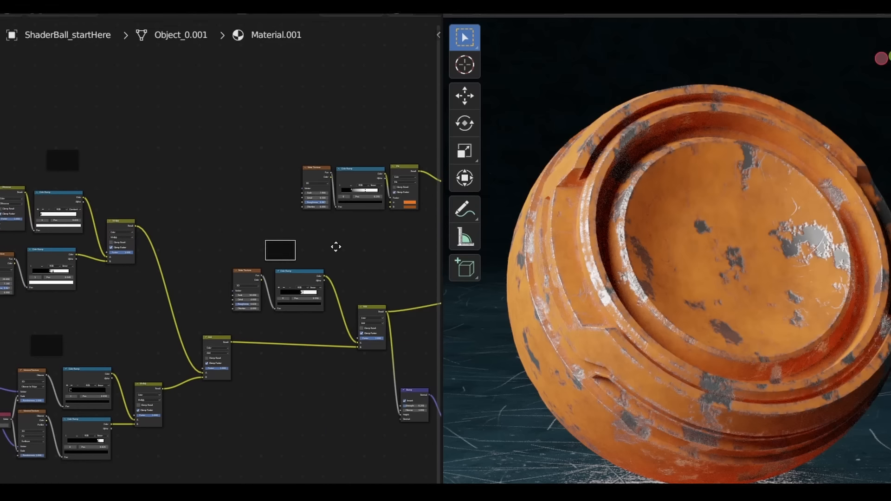
# Step: Select the Bevel, Difference, noise, ramp and Multiply nodes of the edge wear and join them into a frame
pyautogui.moveTo(335, 247); pyautogui.dragTo(298, 224, button='middle')
pyautogui.scroll(2, 298, 225)
pyautogui.moveTo(30, 235); pyautogui.dragTo(361, 406)
pyautogui.moveTo(245, 251); pyautogui.dragTo(241, 183, button='middle')
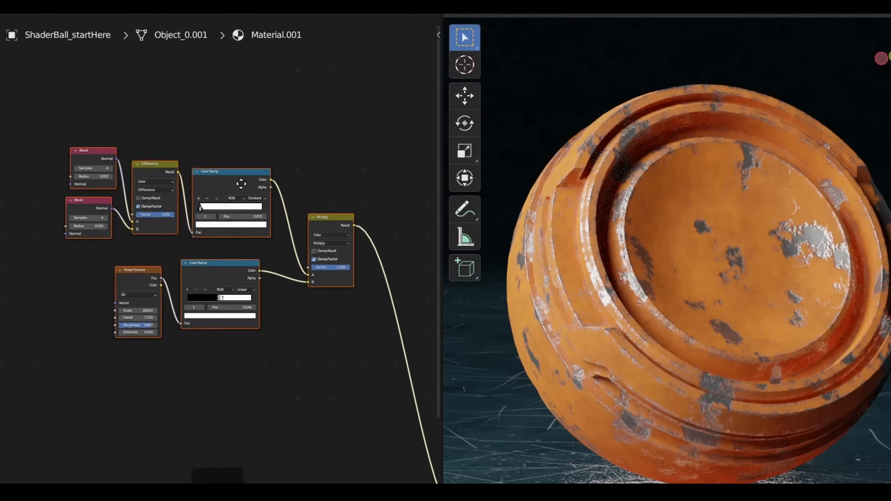
pyautogui.hotkey('ctrl', 'j')
# Step: Select the scratch nodes from Texture Coordinate through Multiply and join them into their own frame
pyautogui.moveTo(306, 416); pyautogui.dragTo(306, 259, button='middle')
pyautogui.scroll(-1, 306, 259)
pyautogui.moveTo(5, 302); pyautogui.dragTo(390, 443)
pyautogui.press('g')
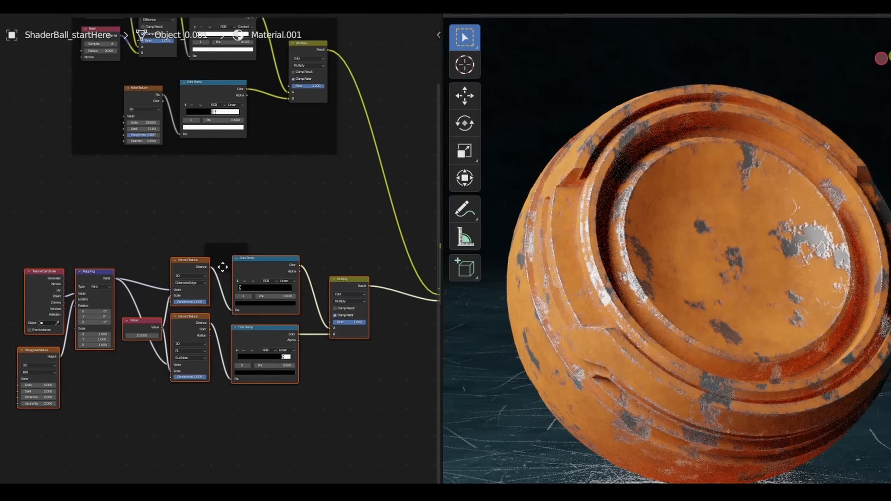
pyautogui.click(219, 256)
pyautogui.hotkey('ctrl', 'j')
# Step: Join the damage noise nodes and the paint color nodes into separate frames
pyautogui.scroll(-2, 211, 255)
pyautogui.scroll(2, 316, 298)
pyautogui.moveTo(316, 298); pyautogui.dragTo(200, 315, button='middle')
pyautogui.moveTo(174, 207); pyautogui.dragTo(350, 279)
pyautogui.press('g')
pyautogui.click(247, 155)
pyautogui.hotkey('ctrl', 'j')
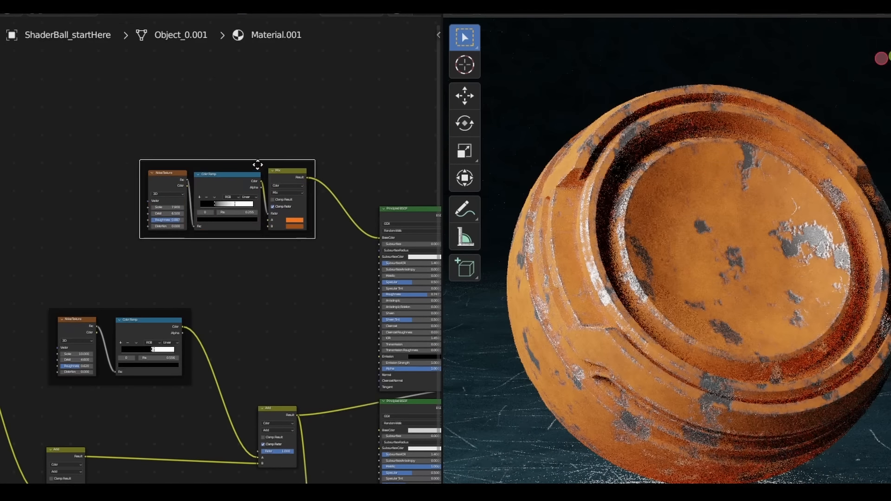
# Step: Label the four node frames COLOUR, DAMAGE, CRACKS and EDGE WEAR, and enlarge their label text
pyautogui.press('n')
pyautogui.click(427, 99)
pyautogui.click(428, 145)
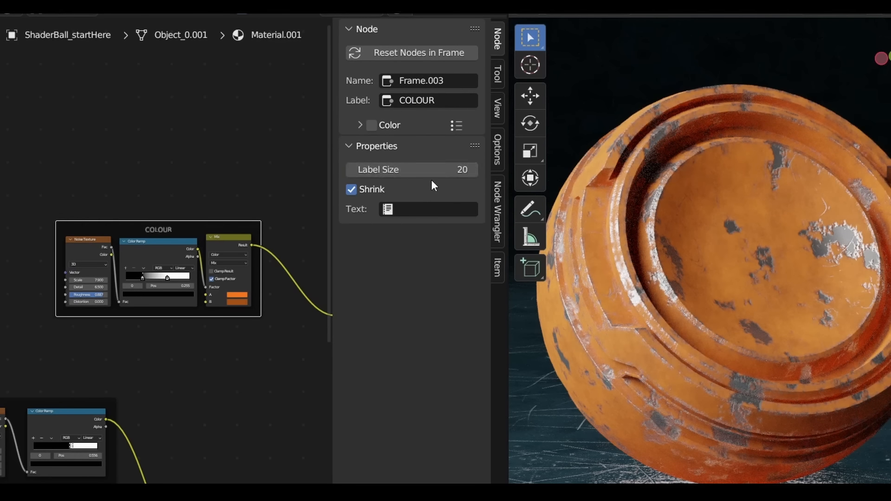
pyautogui.press('Return')
pyautogui.write('EDGE WEAR')
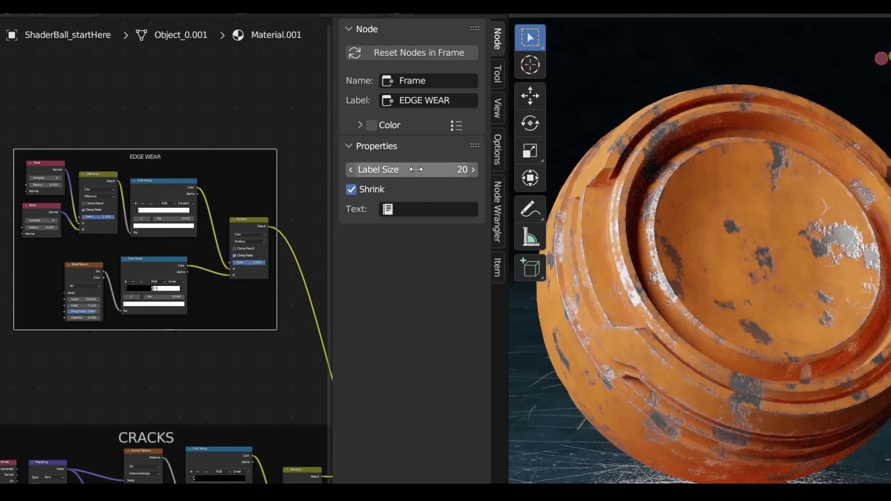
pyautogui.press('Return')
pyautogui.press('n')
pyautogui.scroll(-5, 362, 175)
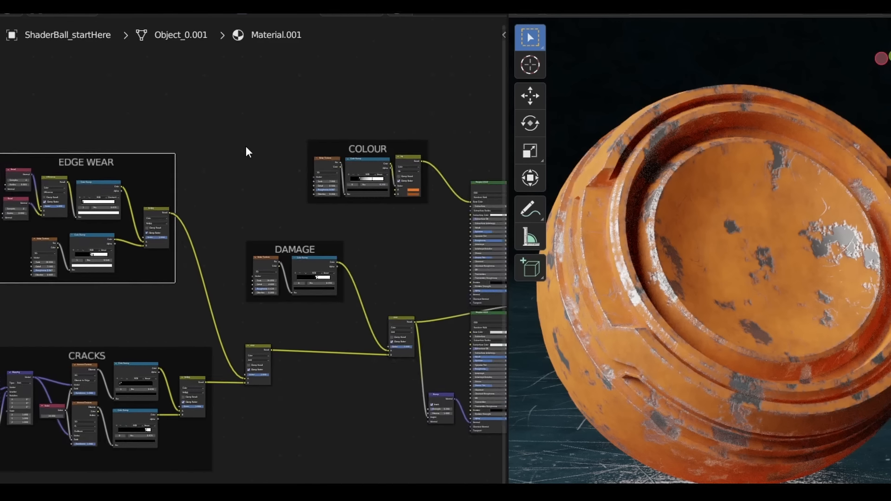
# Step: Add a Gradient Texture node in the empty space above the COLOUR frame
pyautogui.keyDown('ctrl'); pyautogui.hscroll(1, 330, 182); pyautogui.keyUp('ctrl')
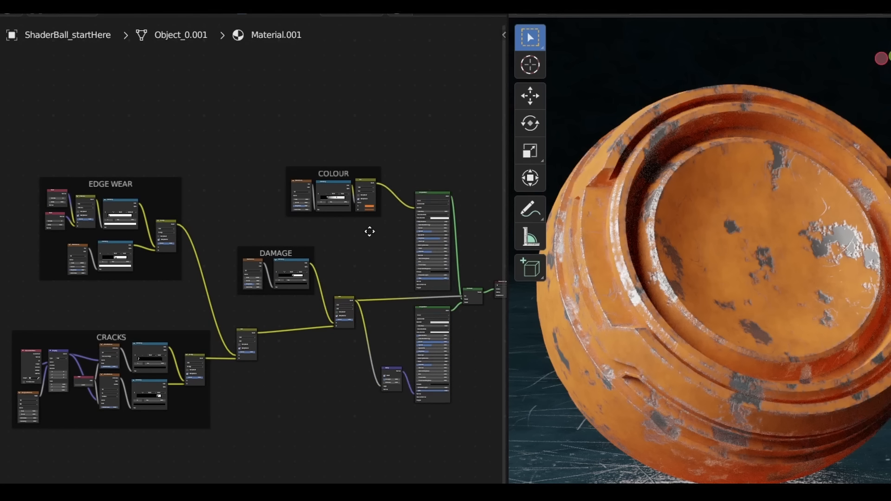
pyautogui.moveTo(370, 231); pyautogui.dragTo(302, 350, button='middle')
pyautogui.scroll(4, 297, 345)
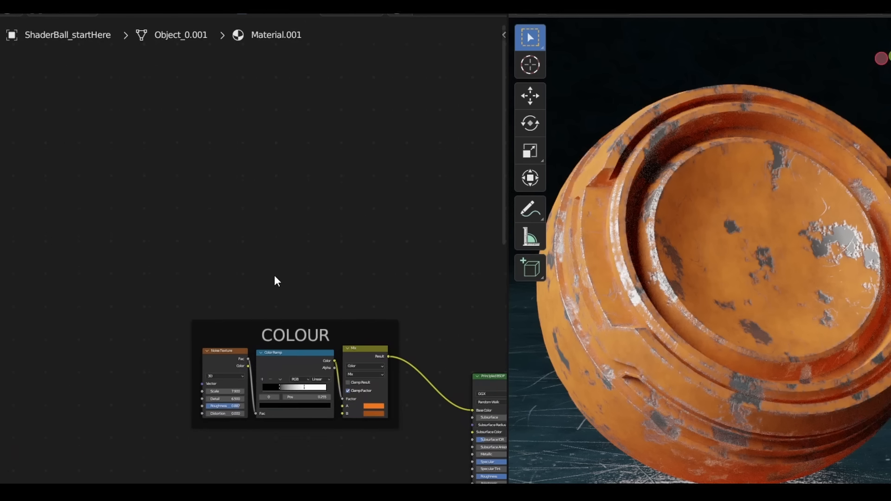
pyautogui.hotkey('shift', 'a')
pyautogui.click(273, 245)
pyautogui.write('gra')
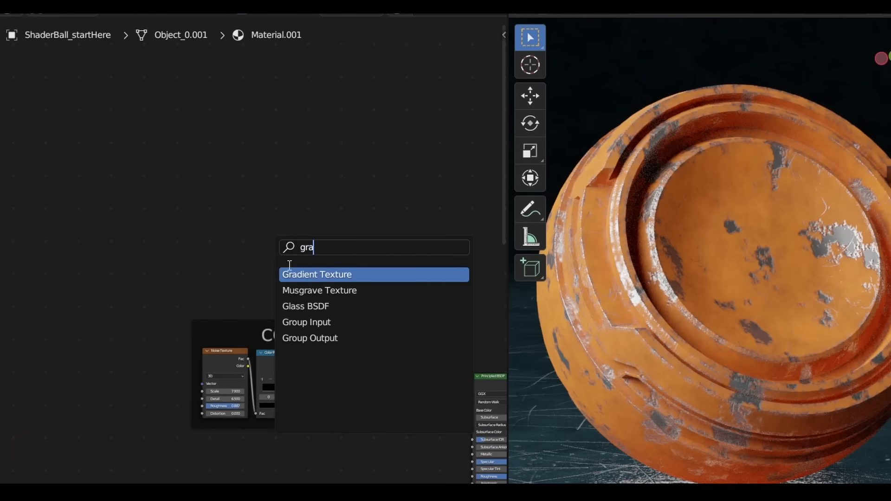
pyautogui.click(297, 275)
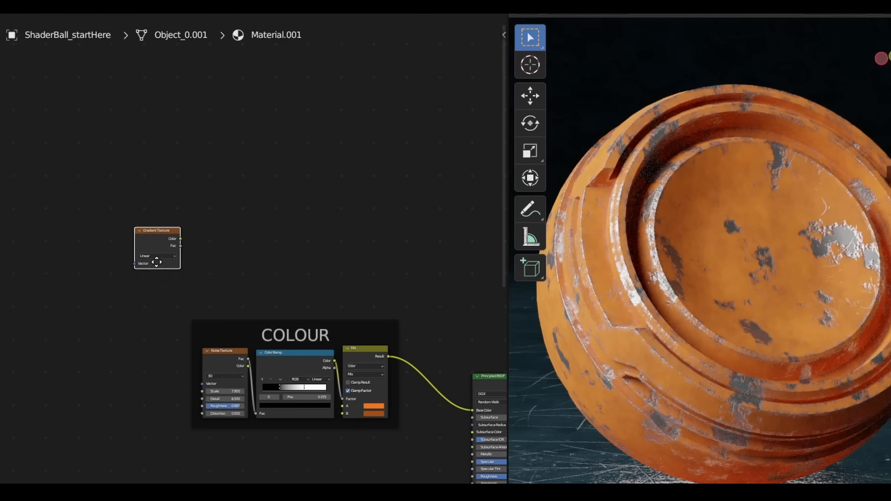
pyautogui.click(155, 264)
pyautogui.scroll(3, 274, 276)
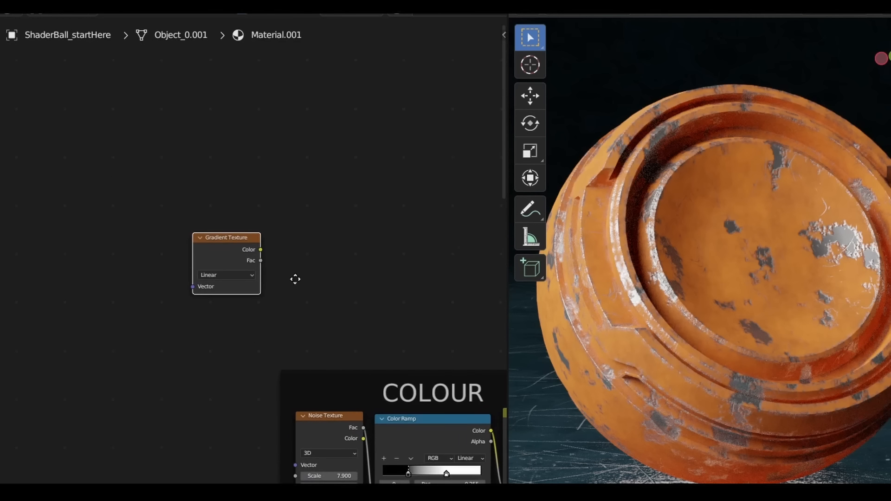
# Step: Preview the Gradient Texture and add Texture Coordinate and Mapping nodes to it, using Object coordinates for the Mapping vector
pyautogui.keyDown('ctrl'); pyautogui.keyDown('shift'); pyautogui.click(232, 249); pyautogui.keyUp('shift'); pyautogui.keyUp('ctrl')
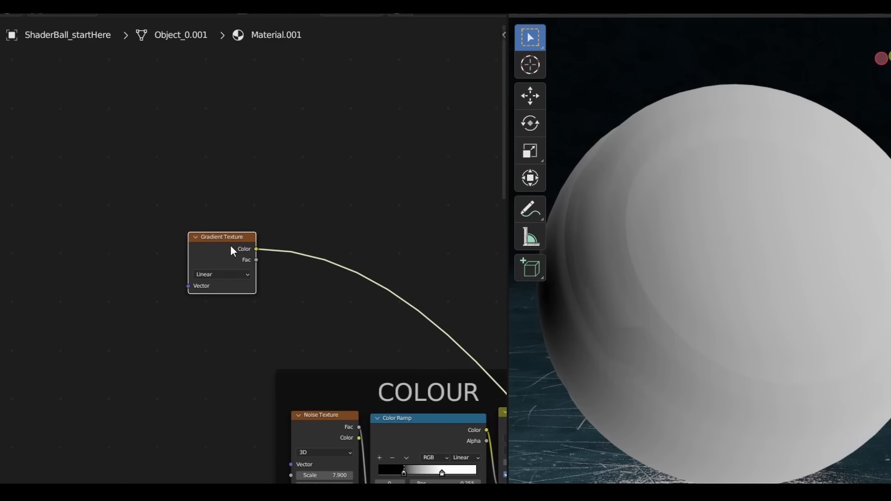
pyautogui.hotkey('ctrl', 't')
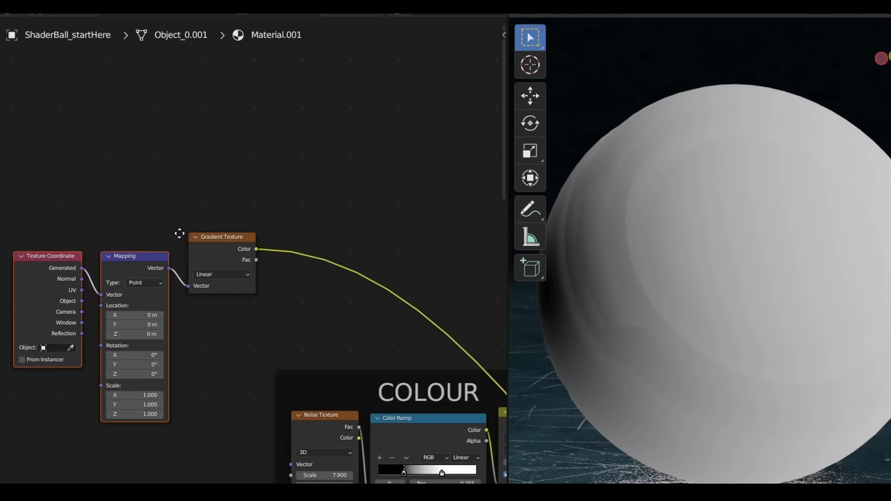
pyautogui.keyDown('ctrl'); pyautogui.hscroll(-3, 214, 263); pyautogui.keyUp('ctrl')
pyautogui.moveTo(172, 293); pyautogui.dragTo(172, 292)
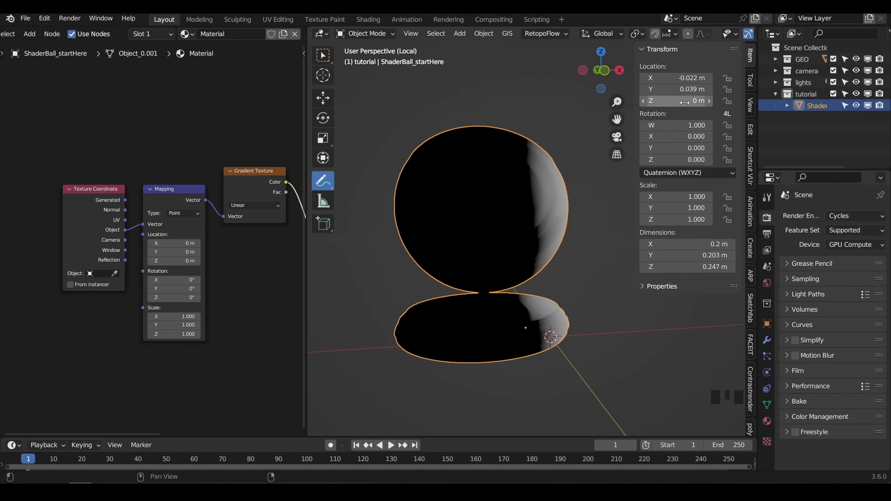
# Step: Reset the shader ball's location to 0, then move it about 0.044 m along X in the front view
pyautogui.press('Return')
pyautogui.press('`')
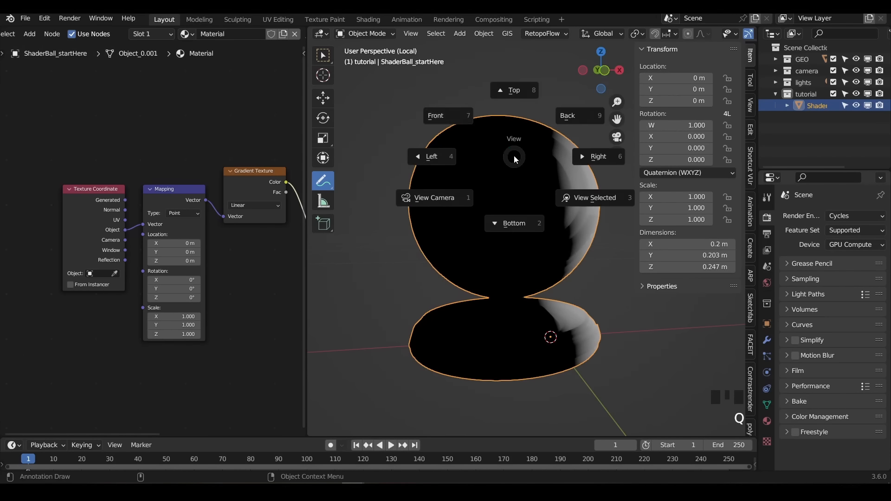
pyautogui.click(433, 116)
pyautogui.press('g')
pyautogui.press('x')
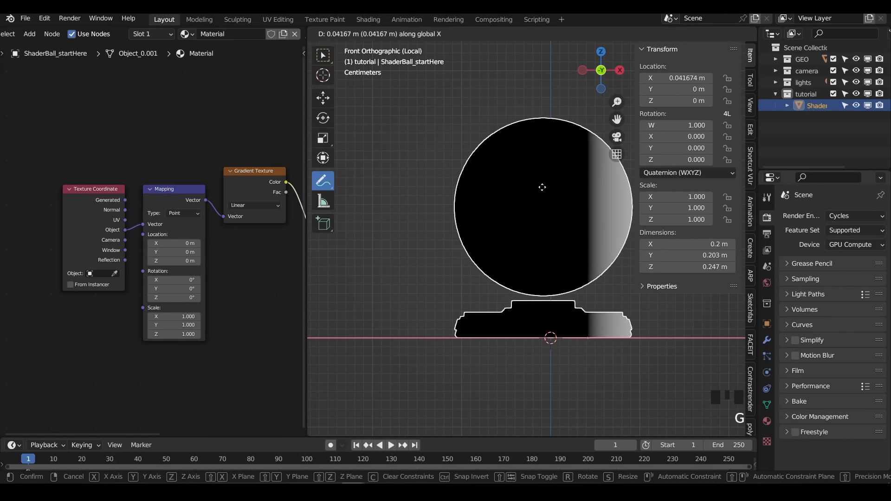
pyautogui.click(544, 186)
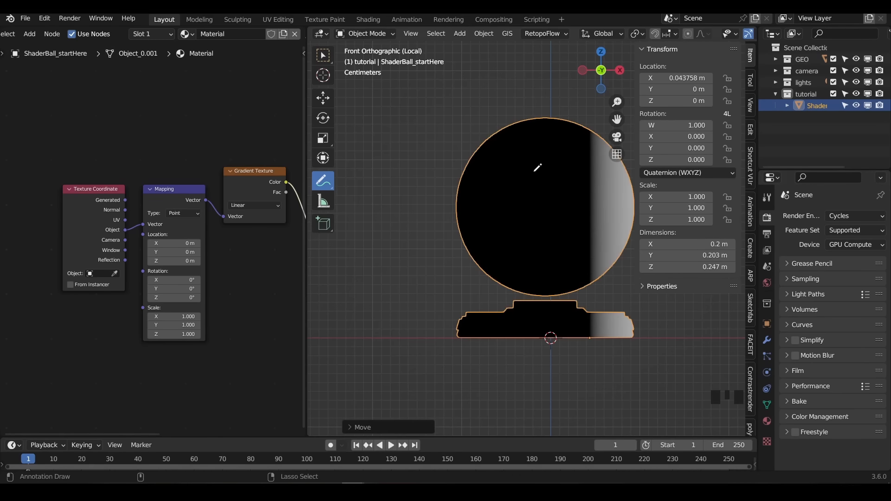
# Step: Apply the shader ball's transform after the move along X
pyautogui.hotkey('ctrl', 'a')
pyautogui.click(595, 172)
pyautogui.keyDown('alt'); pyautogui.middleClick(563, 153); pyautogui.keyUp('alt')
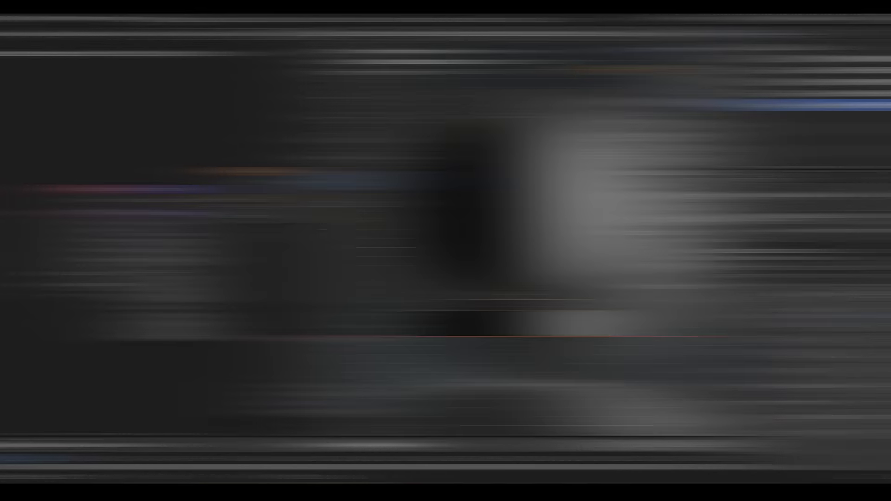
# Step: Set the gradient Mapping node's Y rotation to -90° and its X location to 1.04 m
pyautogui.scroll(5, 229, 228)
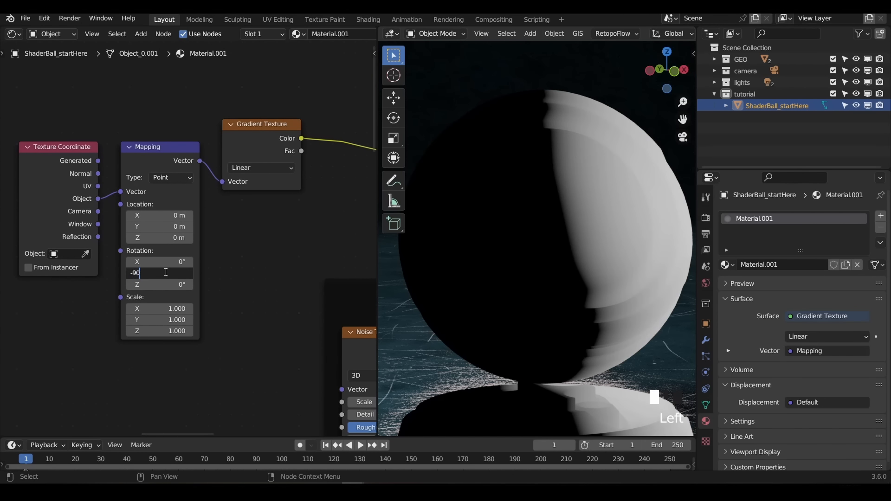
pyautogui.press('Return')
pyautogui.scroll(-1, 172, 236)
pyautogui.keyDown('shift'); pyautogui.moveTo(174, 217); pyautogui.dragTo(234, 217); pyautogui.keyUp('shift')
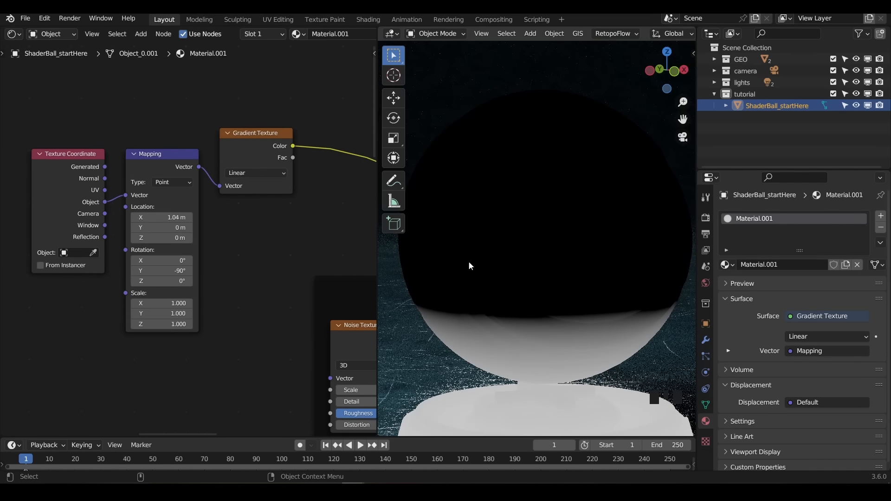
# Step: Add a Color Ramp and insert it on the Gradient Texture's color output link
pyautogui.scroll(-2, 534, 272)
pyautogui.moveTo(218, 228); pyautogui.dragTo(199, 242, button='middle')
pyautogui.hotkey('shift', 'a')
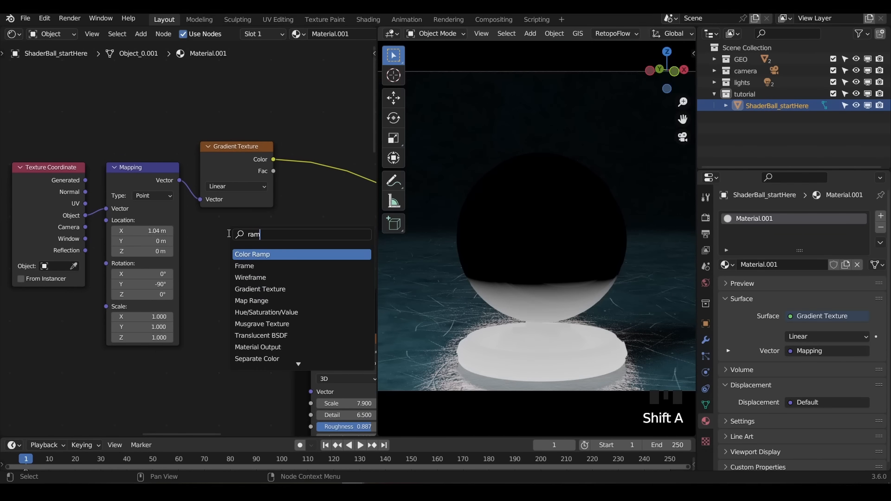
pyautogui.write('ramp')
pyautogui.press('Return')
pyautogui.click(316, 154)
pyautogui.scroll(-5, 244, 172)
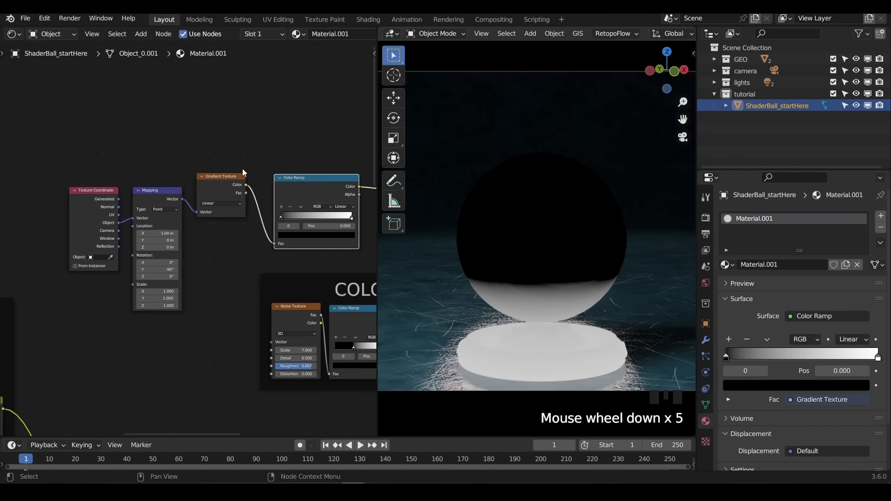
# Step: Set the gradient's Color Ramp to Constant with its white stop at 0.287, and the Mapping X location to 1.24 m
pyautogui.moveTo(69, 143); pyautogui.dragTo(304, 249)
pyautogui.press('g')
pyautogui.click(207, 228)
pyautogui.moveTo(300, 221); pyautogui.dragTo(295, 244, button='middle')
pyautogui.scroll(4, 267, 218)
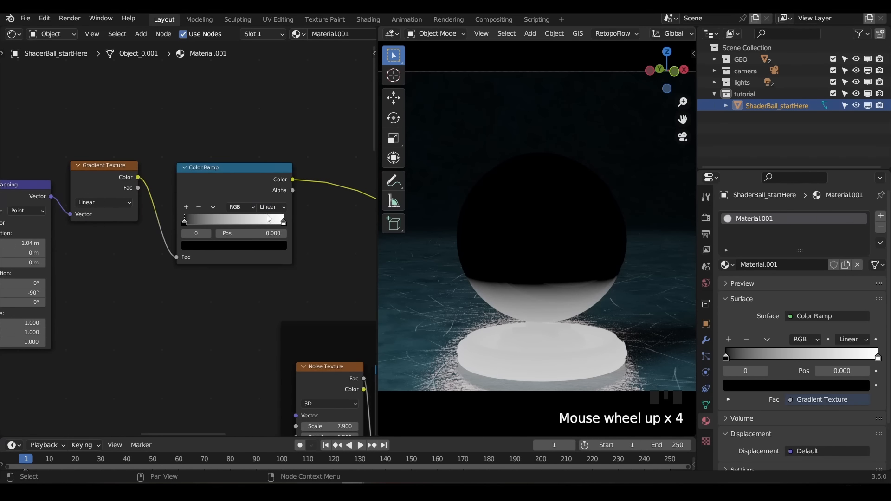
pyautogui.click(276, 259)
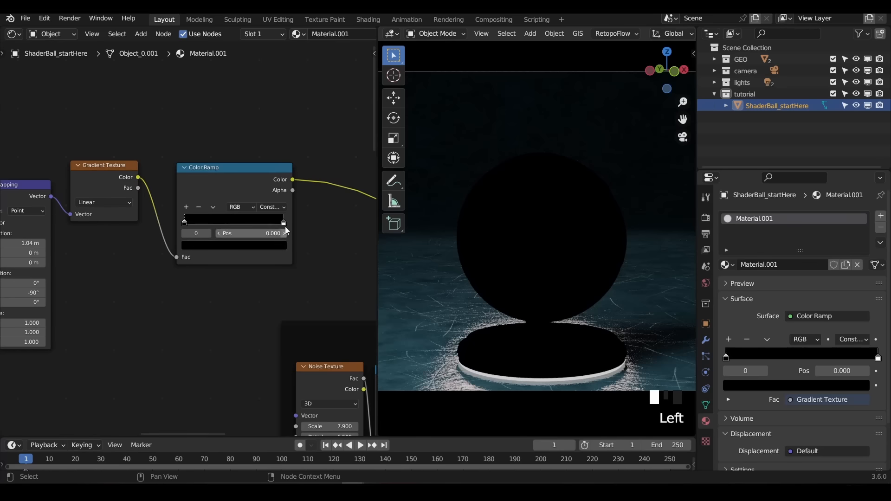
pyautogui.moveTo(283, 223); pyautogui.dragTo(243, 226)
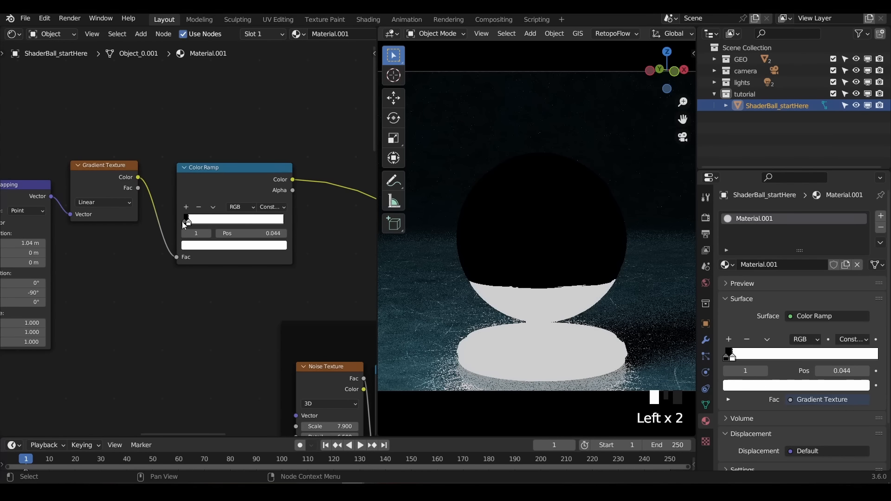
pyautogui.moveTo(204, 228); pyautogui.dragTo(210, 225)
pyautogui.moveTo(95, 226); pyautogui.dragTo(242, 220, button='middle')
pyautogui.keyDown('shift'); pyautogui.moveTo(175, 236); pyautogui.dragTo(162, 237); pyautogui.keyUp('shift')
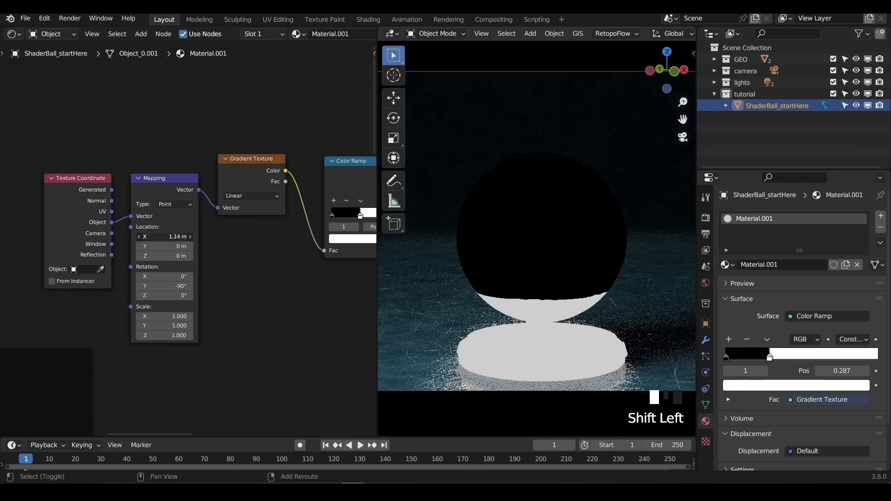
# Step: Add a Noise Texture and a Color Ramp above the gradient nodes, linking the noise Fac to the ramp
pyautogui.moveTo(142, 155); pyautogui.dragTo(188, 185, button='middle')
pyautogui.hotkey('shift', 'a')
pyautogui.write('noise')
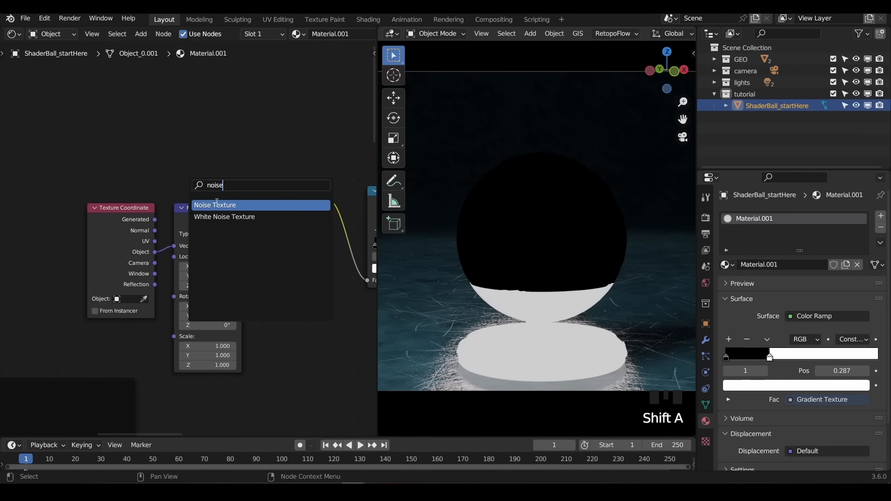
pyautogui.click(217, 204)
pyautogui.click(93, 123)
pyautogui.hotkey('shift', 'a')
pyautogui.write('ramp')
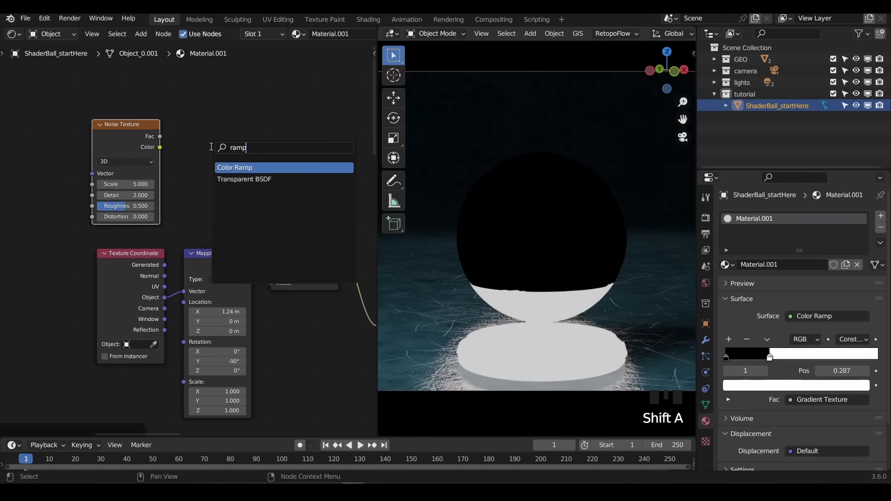
pyautogui.press('Return')
pyautogui.click(160, 103)
pyautogui.moveTo(136, 116); pyautogui.dragTo(163, 192)
# Step: Set the noise to scale 10.3, detail 5.8 and roughness 0.72, and tighten its ramp with the black stop at 0.444
pyautogui.moveTo(164, 193); pyautogui.dragTo(248, 171, button='middle')
pyautogui.moveTo(168, 177); pyautogui.dragTo(209, 179)
pyautogui.moveTo(286, 177); pyautogui.dragTo(265, 179)
pyautogui.moveTo(88, 193); pyautogui.dragTo(104, 206)
pyautogui.moveTo(90, 220); pyautogui.dragTo(106, 219)
pyautogui.moveTo(209, 180); pyautogui.dragTo(219, 179)
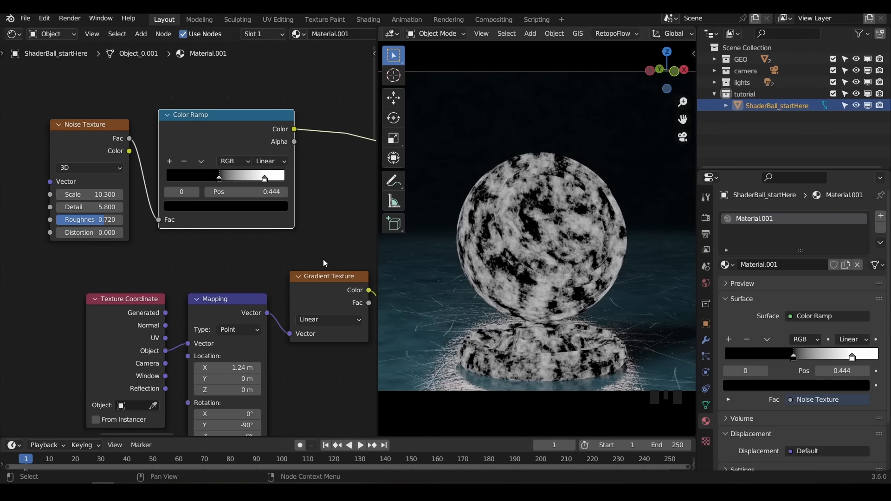
# Step: Insert a Mix Color node on the noise ramp's output link and space out the surrounding nodes
pyautogui.scroll(-2, 323, 258)
pyautogui.hotkey('shift', 'a')
pyautogui.click(268, 189)
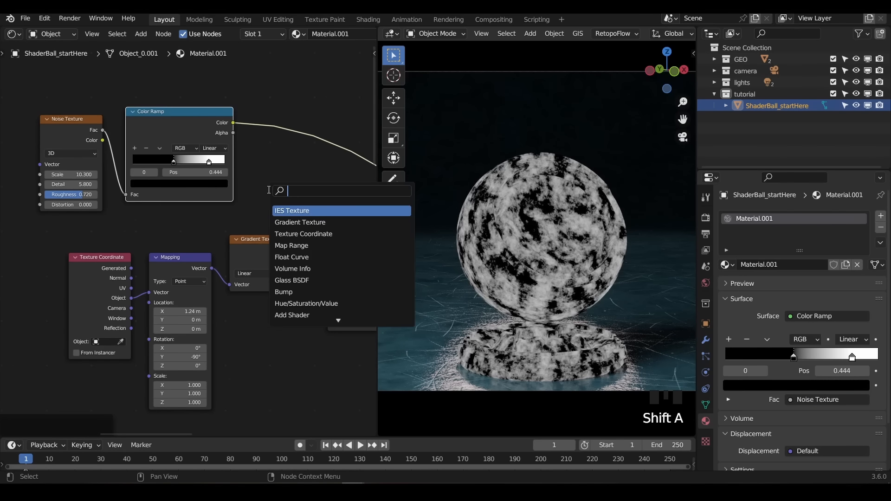
pyautogui.click(281, 218)
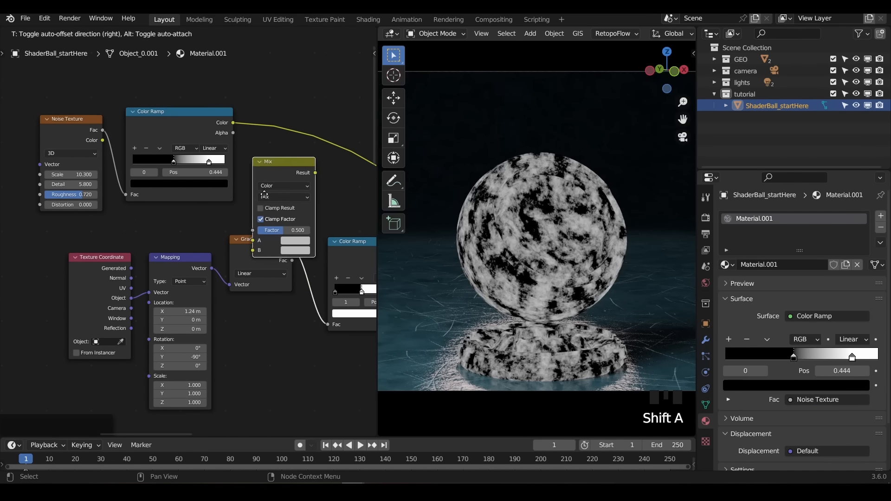
pyautogui.click(257, 167)
pyautogui.scroll(-1, 189, 236)
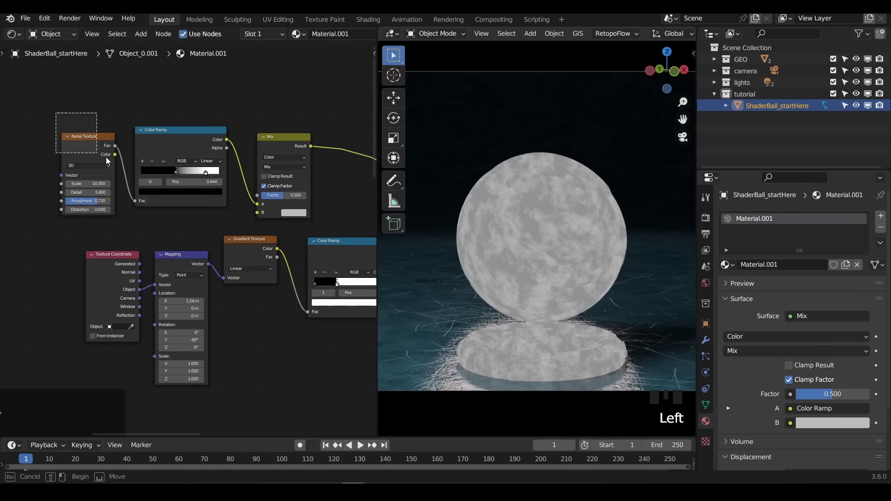
pyautogui.press('g')
pyautogui.click(228, 182)
pyautogui.click(214, 226)
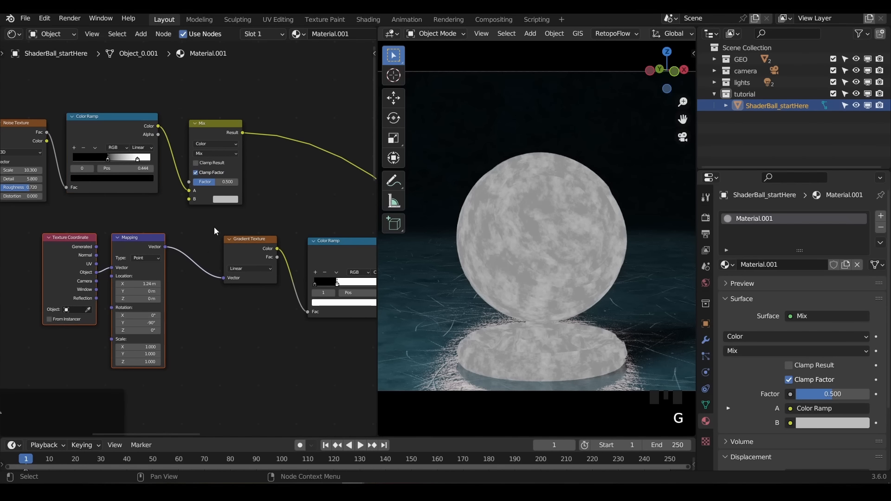
# Step: Link the Mapping vector to the Mix node's B input, set Add blending at factor 1, and feed the result to the Gradient Texture
pyautogui.scroll(3, 161, 244)
pyautogui.moveTo(190, 191); pyautogui.dragTo(252, 168)
pyautogui.click(216, 130)
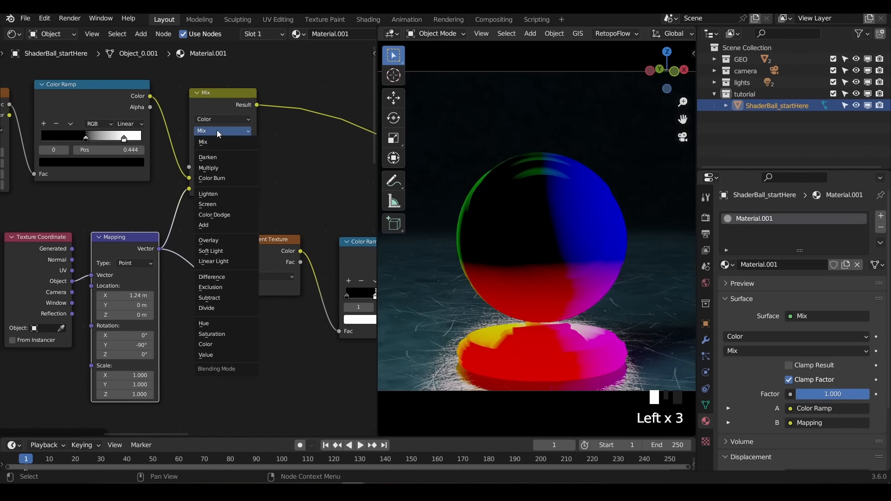
pyautogui.click(213, 225)
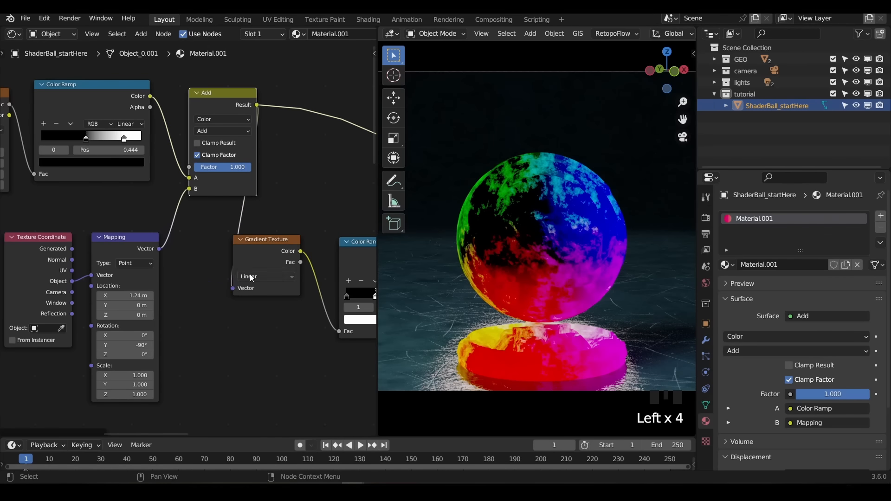
# Step: Preview the gradient's Color Ramp and move its white stop to 0.382
pyautogui.moveTo(251, 278); pyautogui.dragTo(259, 252, button='middle')
pyautogui.keyDown('ctrl'); pyautogui.keyDown('shift'); pyautogui.click(298, 250); pyautogui.keyUp('shift'); pyautogui.keyUp('ctrl')
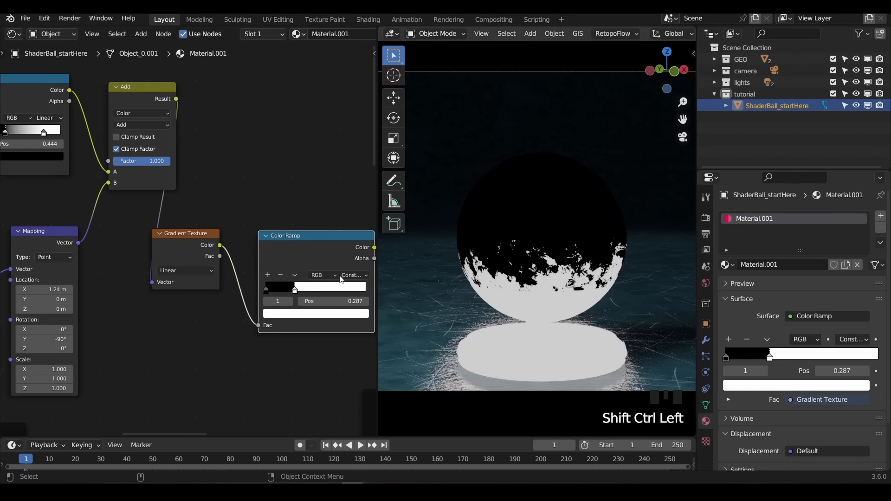
pyautogui.moveTo(295, 294); pyautogui.dragTo(304, 293)
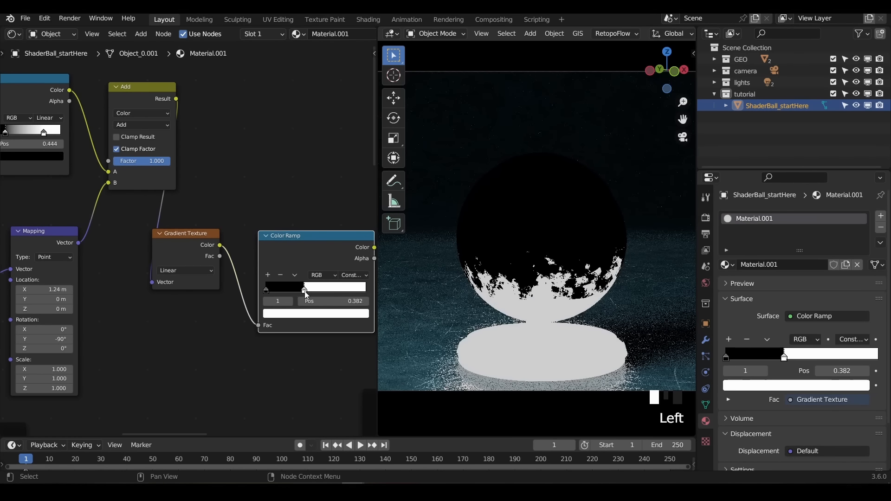
# Step: Enclose the gradient mask nodes in a frame labelled DIRT with label size 50
pyautogui.moveTo(304, 294); pyautogui.dragTo(391, 266, button='middle')
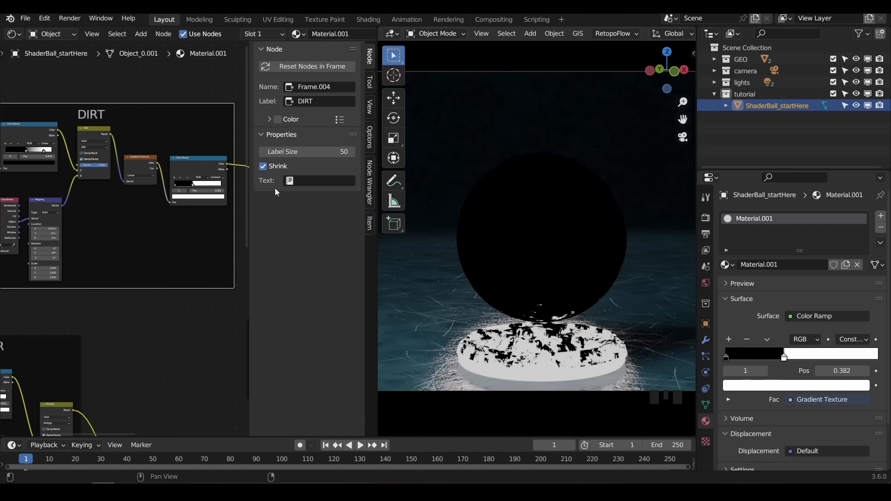
pyautogui.press('n')
# Step: Duplicate the Mix node in the COLOUR frame and insert the copy on the original's output link
pyautogui.scroll(-3, 199, 139)
pyautogui.hotkey('shift', 'd')
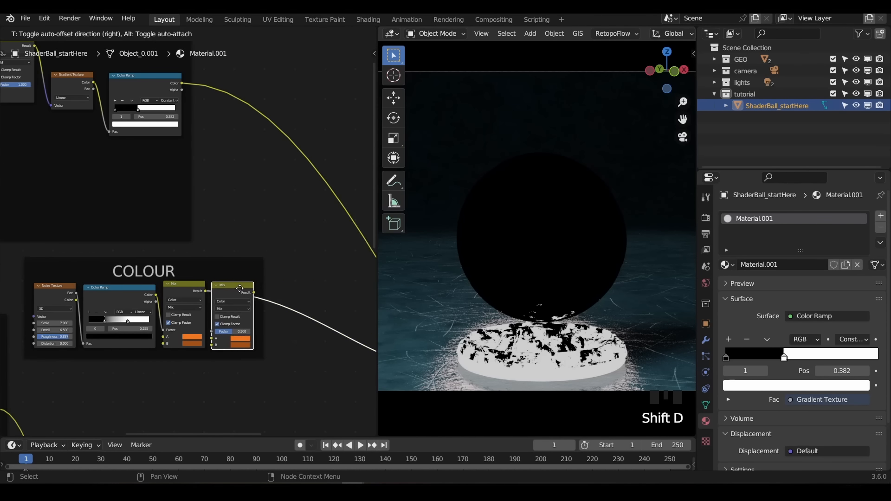
pyautogui.moveTo(278, 282); pyautogui.dragTo(278, 297, button='middle')
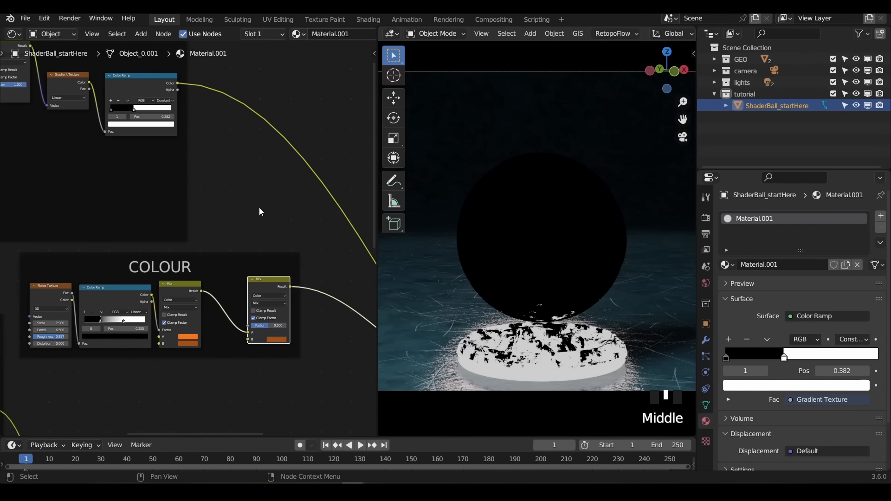
pyautogui.scroll(1, 243, 195)
pyautogui.moveTo(227, 167); pyautogui.dragTo(223, 178, button='middle')
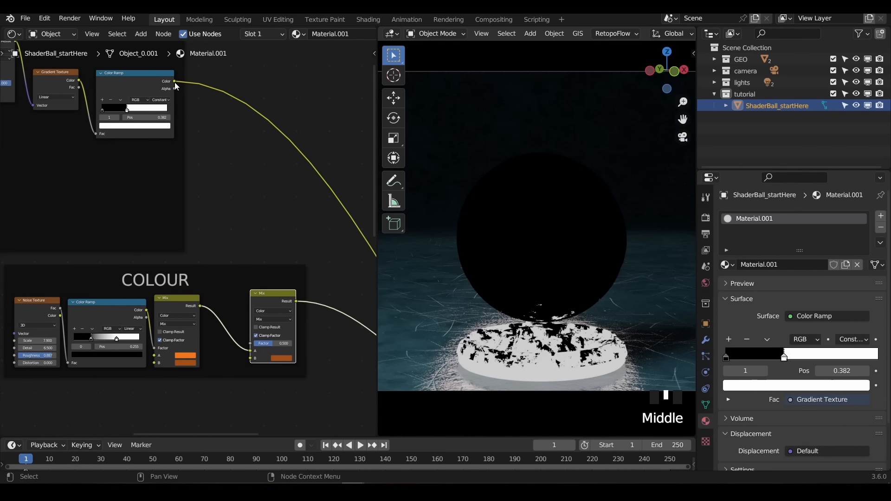
# Step: Set the new Mix node's B colour to a very dark brown and drive its factor with the DIRT ramp's colour
pyautogui.click(282, 358)
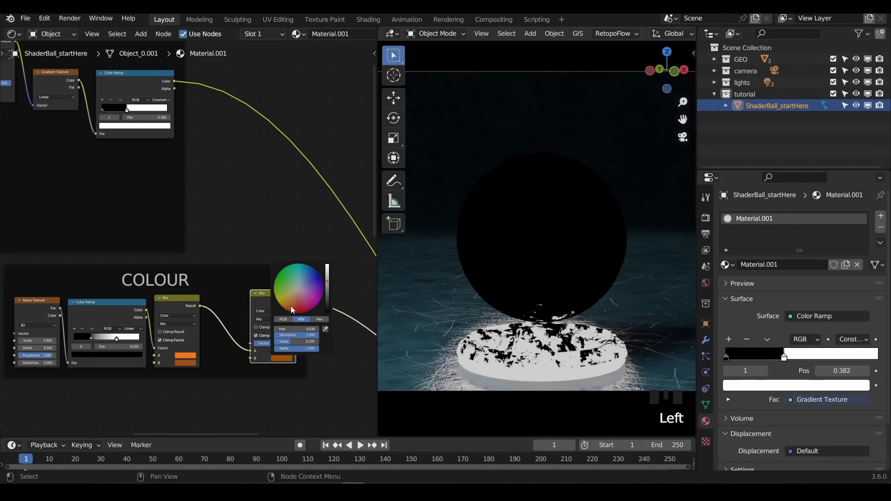
pyautogui.keyDown('ctrl'); pyautogui.keyDown('shift'); pyautogui.click(280, 361); pyautogui.keyUp('shift'); pyautogui.keyUp('ctrl')
pyautogui.click(282, 358)
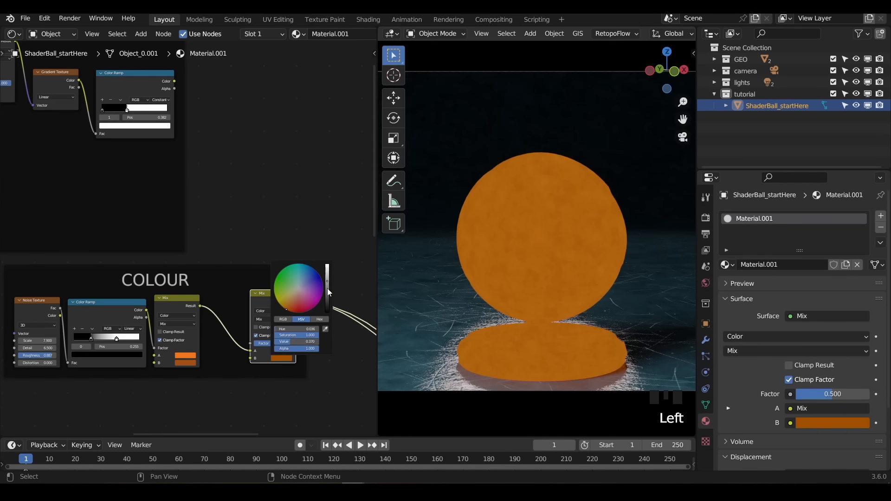
pyautogui.moveTo(328, 291); pyautogui.dragTo(328, 300)
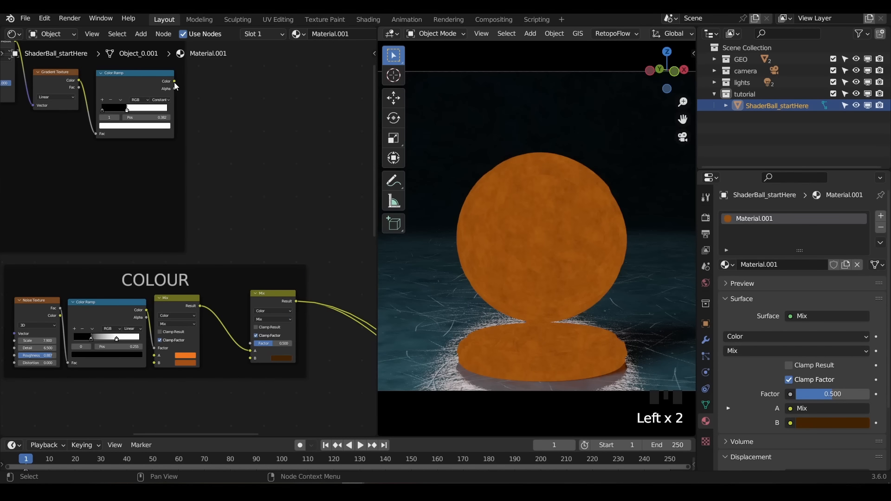
pyautogui.moveTo(254, 346); pyautogui.dragTo(252, 344)
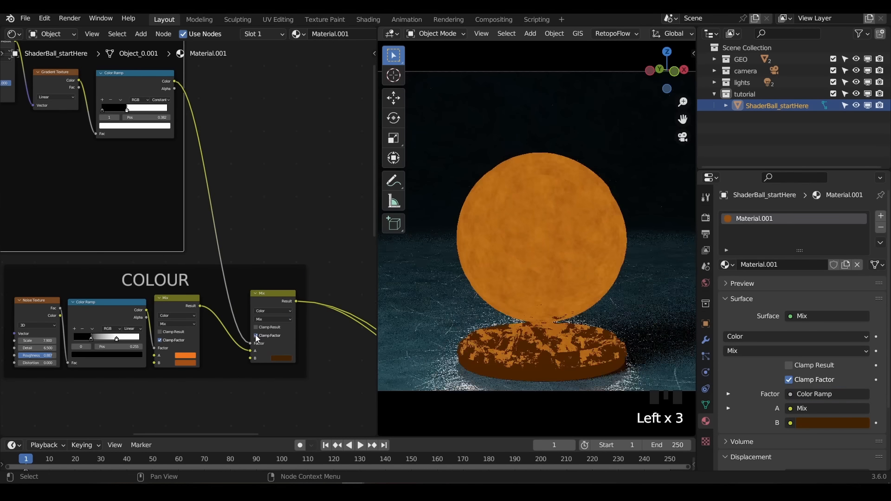
# Step: Add a Bump node near the paint shader and link the DIRT ramp's colour to its Height
pyautogui.moveTo(252, 344); pyautogui.dragTo(218, 249, button='middle')
pyautogui.scroll(5, 247, 246)
pyautogui.scroll(-4, 244, 254)
pyautogui.scroll(-2, 253, 279)
pyautogui.hotkey('shift', 'a')
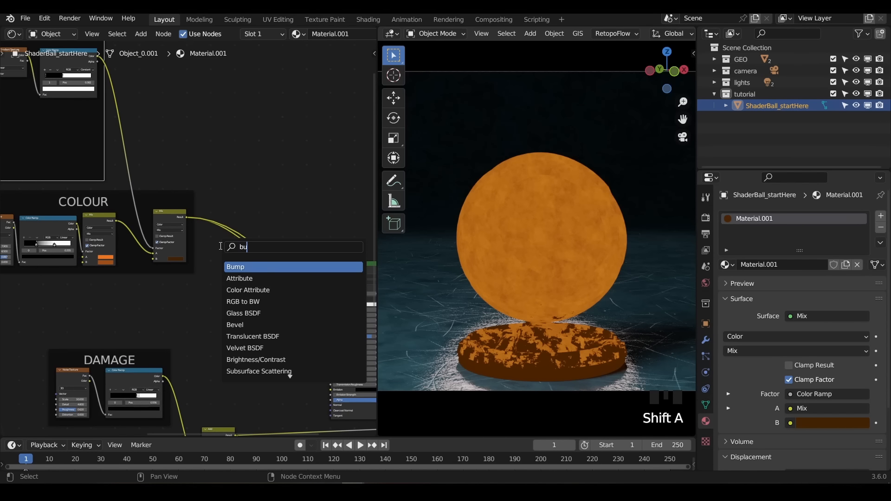
pyautogui.press('Return')
pyautogui.scroll(-2, 265, 372)
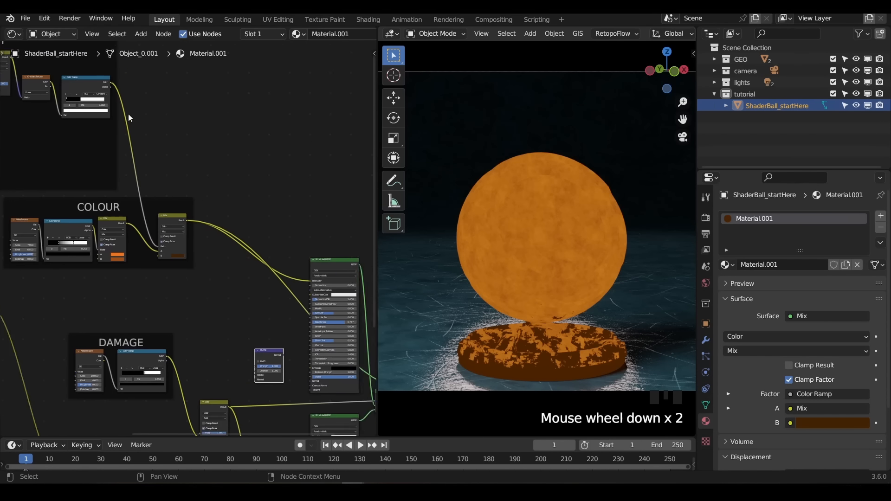
pyautogui.moveTo(124, 105); pyautogui.dragTo(134, 93, button='middle')
pyautogui.moveTo(273, 384); pyautogui.dragTo(274, 382)
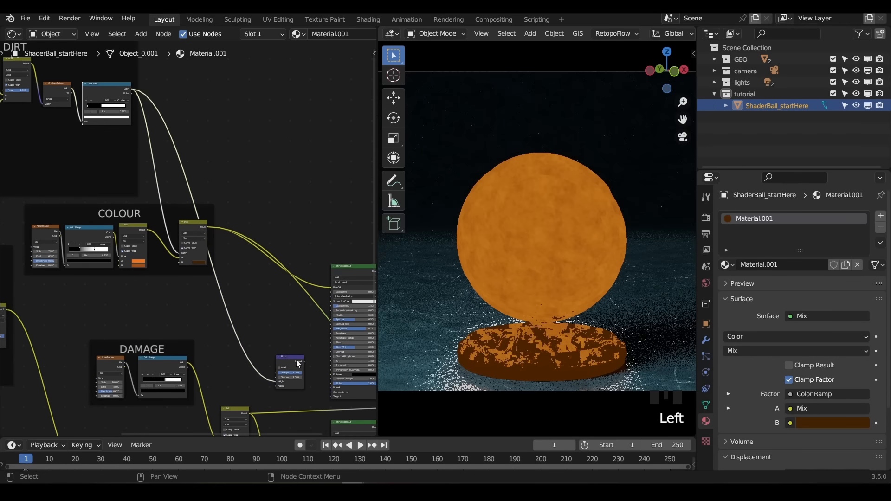
# Step: Link the Bump to the paint Principled BSDF's Normal with strength about 0.83, and send the Mix Shader to the output
pyautogui.scroll(6, 260, 325)
pyautogui.scroll(2, 227, 274)
pyautogui.moveTo(215, 272); pyautogui.dragTo(270, 319)
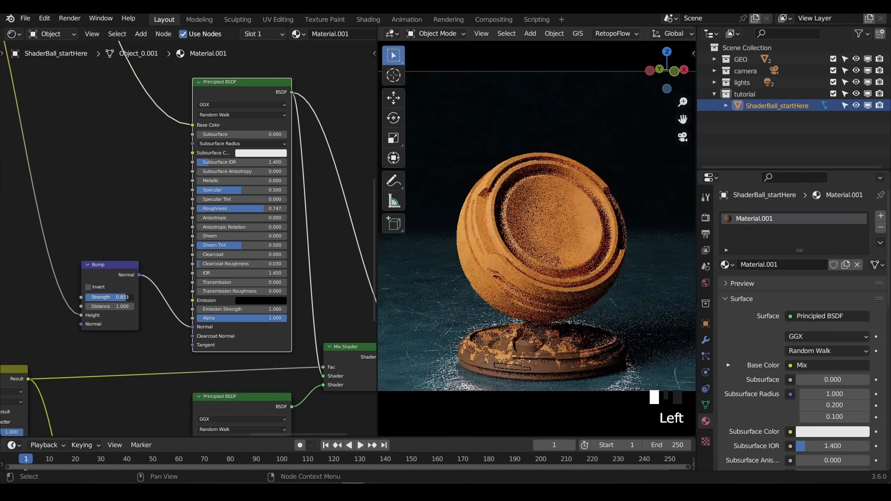
pyautogui.scroll(-5, 274, 306)
pyautogui.keyDown('ctrl'); pyautogui.keyDown('shift'); pyautogui.click(302, 319); pyautogui.keyUp('shift'); pyautogui.keyUp('ctrl')
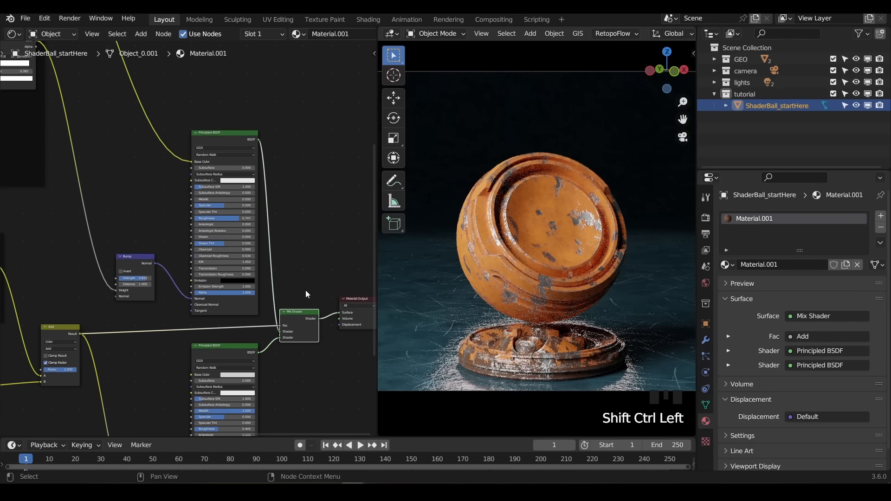
# Step: Change the dirt Mix node's B colour to a brown with hue 0.061, saturation 0.963 and value 0.193
pyautogui.moveTo(113, 213); pyautogui.dragTo(159, 270, button='middle')
pyautogui.moveTo(139, 218); pyautogui.dragTo(249, 290, button='middle')
pyautogui.moveTo(227, 126); pyautogui.dragTo(243, 209, button='middle')
pyautogui.scroll(4, 242, 209)
pyautogui.click(214, 203)
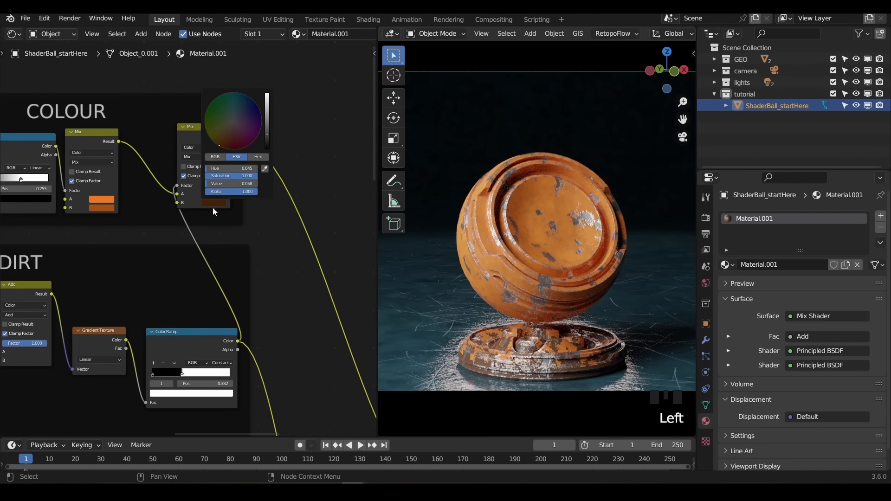
pyautogui.moveTo(267, 135)
pyautogui.mouseDown()
pyautogui.moveTo(266, 116)
pyautogui.moveTo(220, 142)
pyautogui.mouseUp()
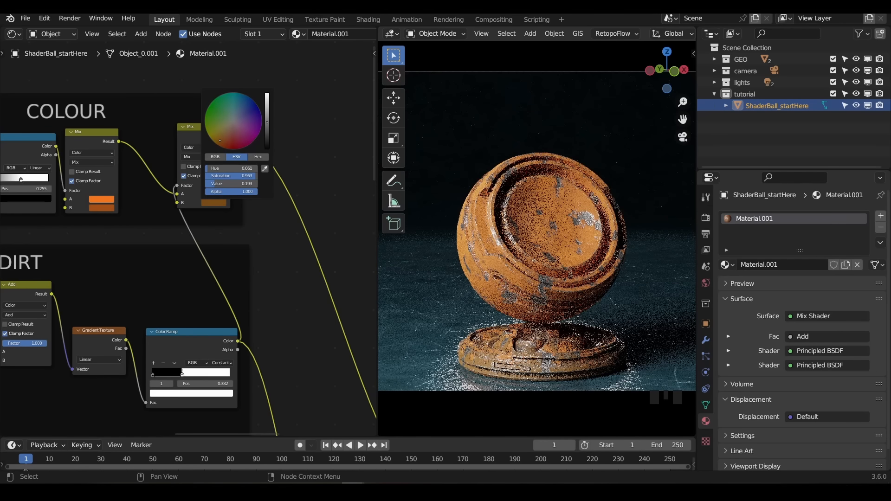